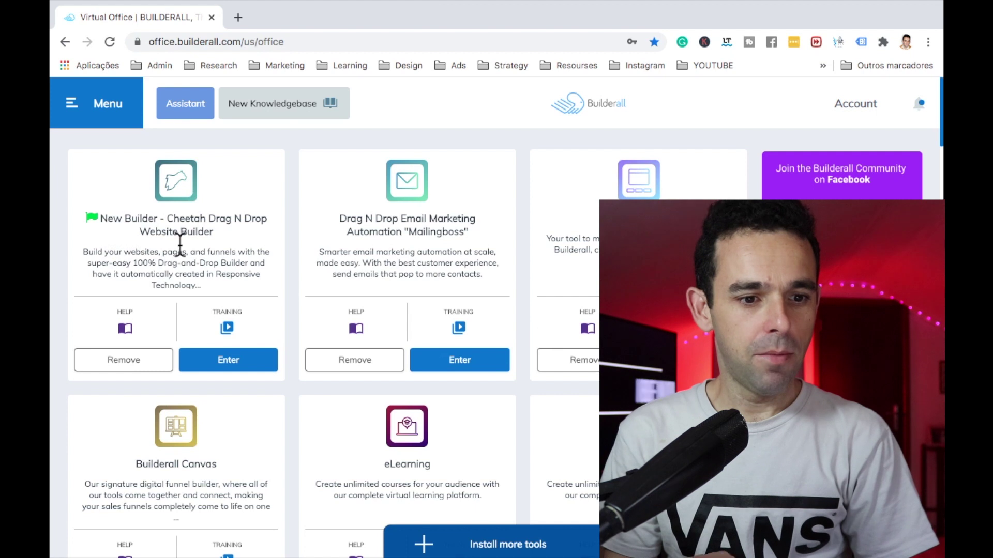
Step: In Cheetah, create a blank-template site with title 'My Website' and description 'My Website'
click(225, 361)
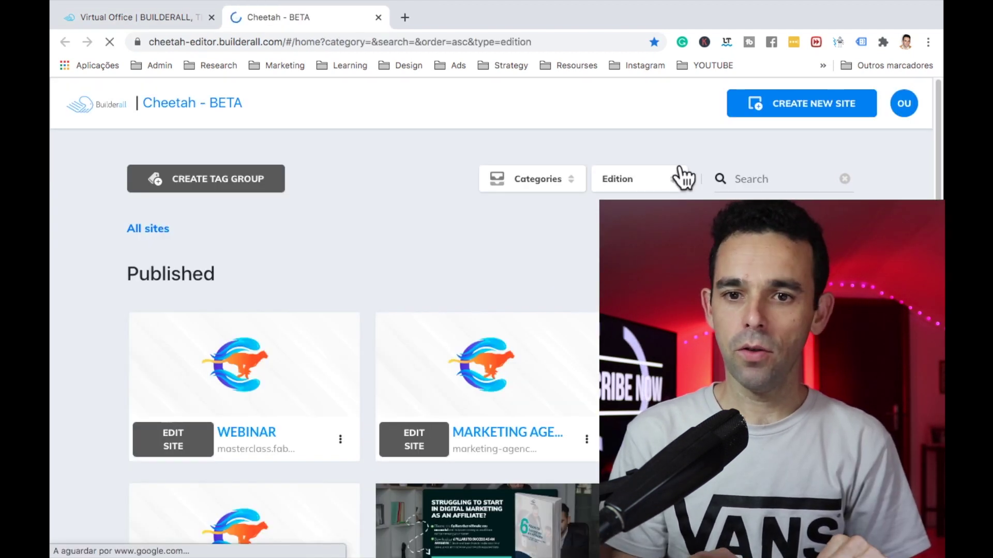
click(802, 119)
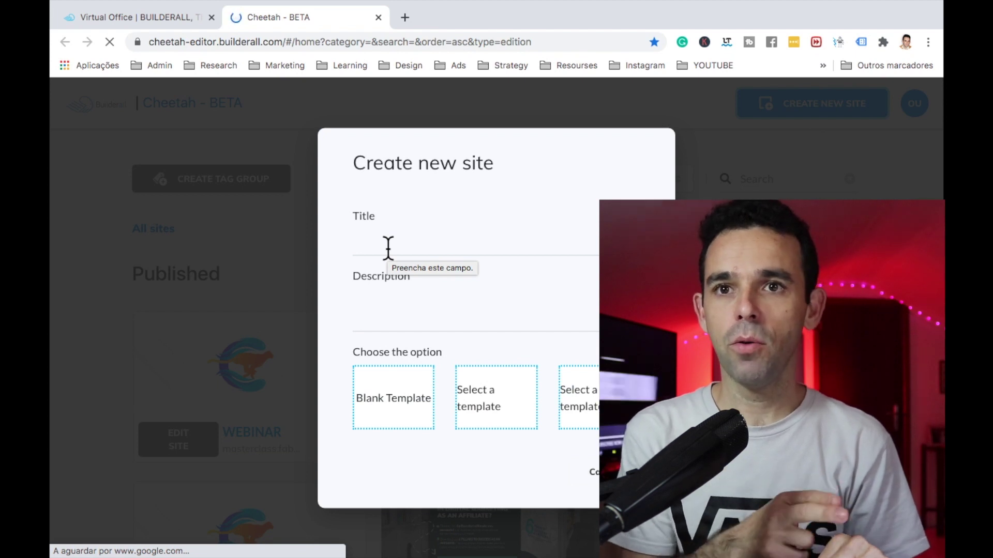
click(388, 249)
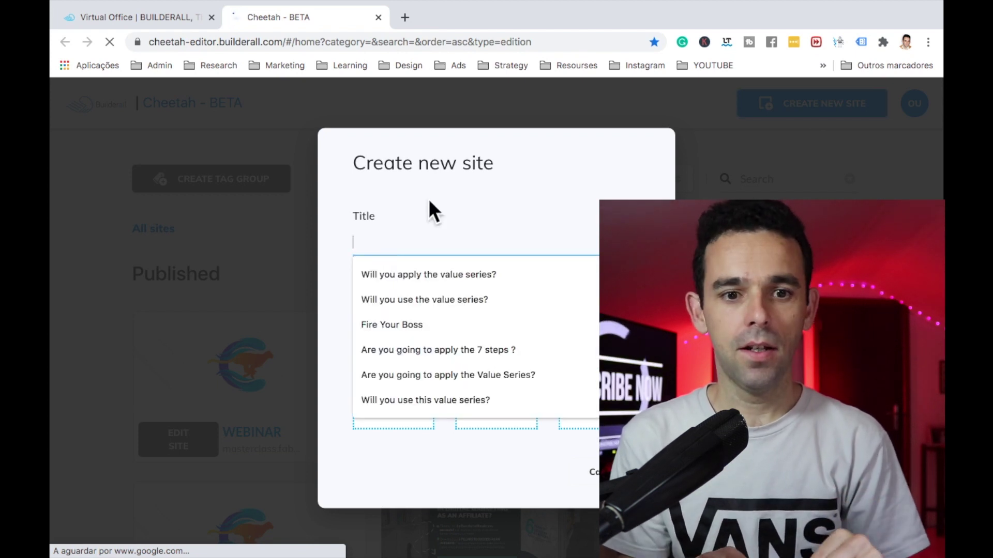
click(422, 214)
click(393, 253)
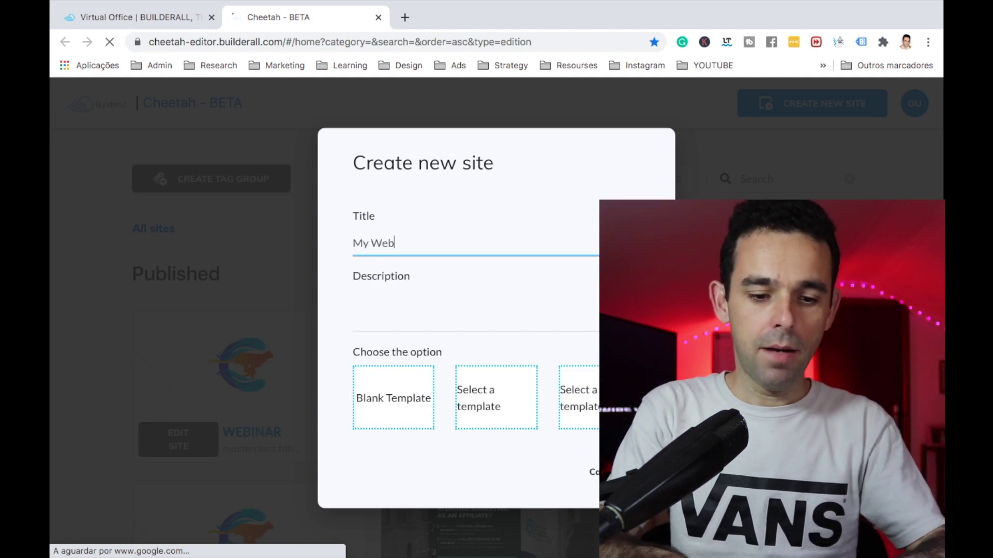
text(My Website)
click(419, 309)
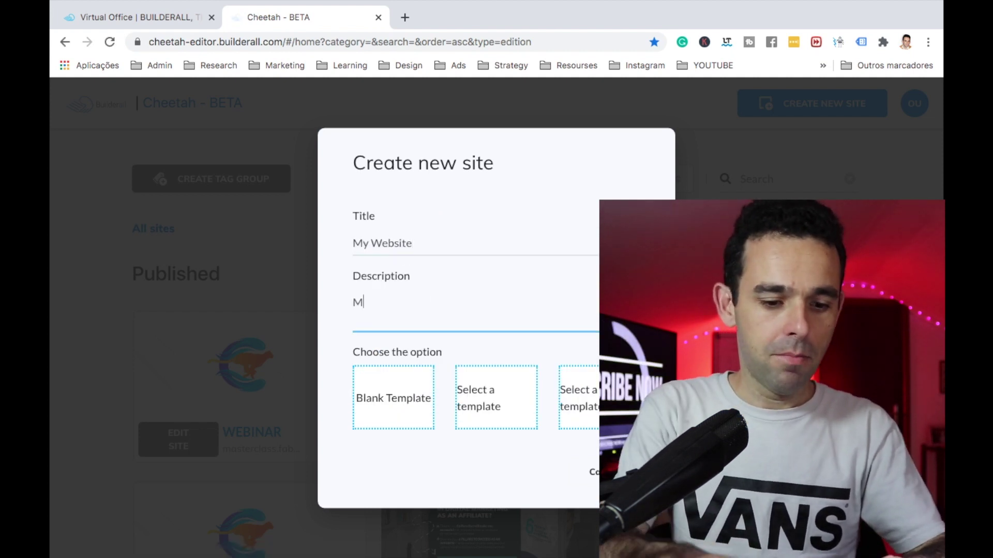
text(My Website)
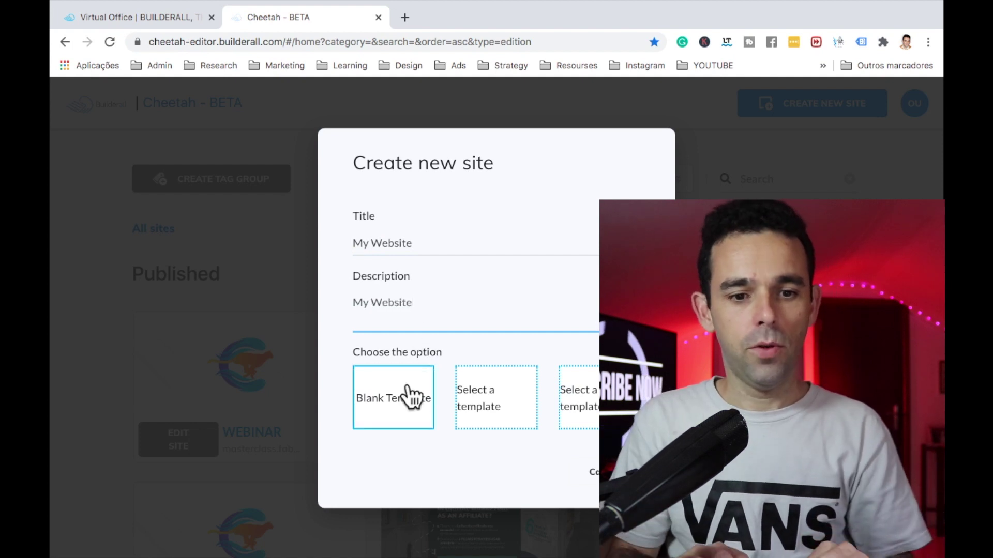
click(404, 395)
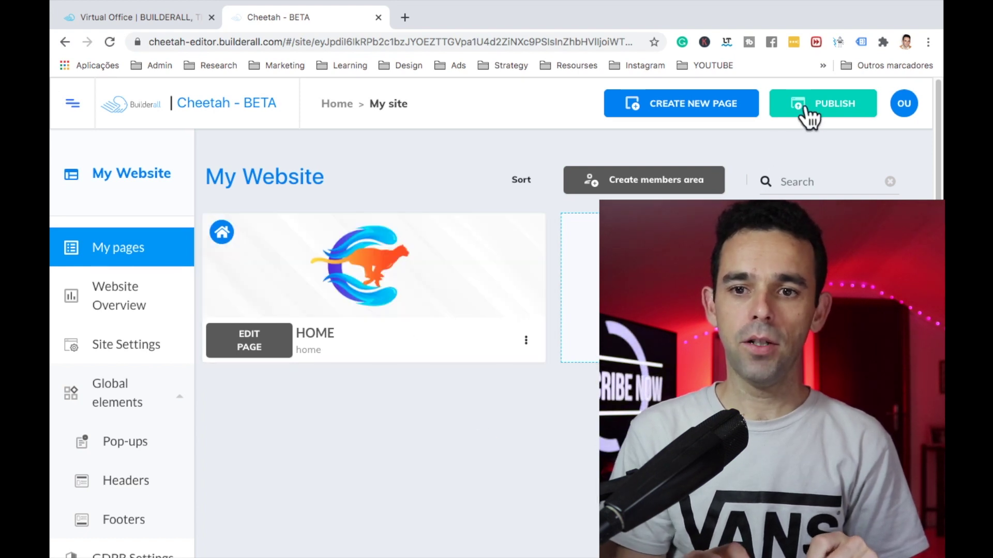
Step: Publish the new site and go to the Blog [MVP] manager
click(805, 108)
scroll(153, 426, down, 5)
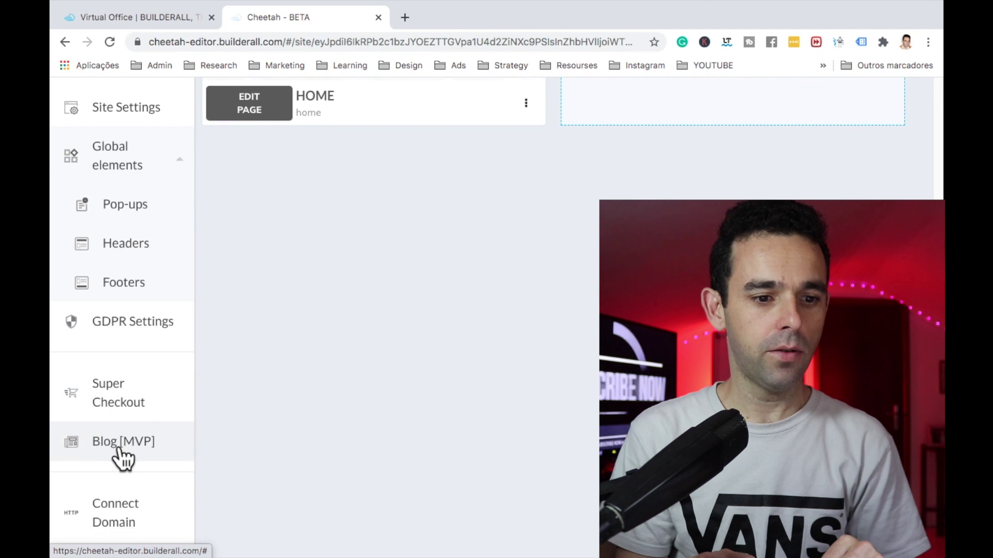
click(120, 446)
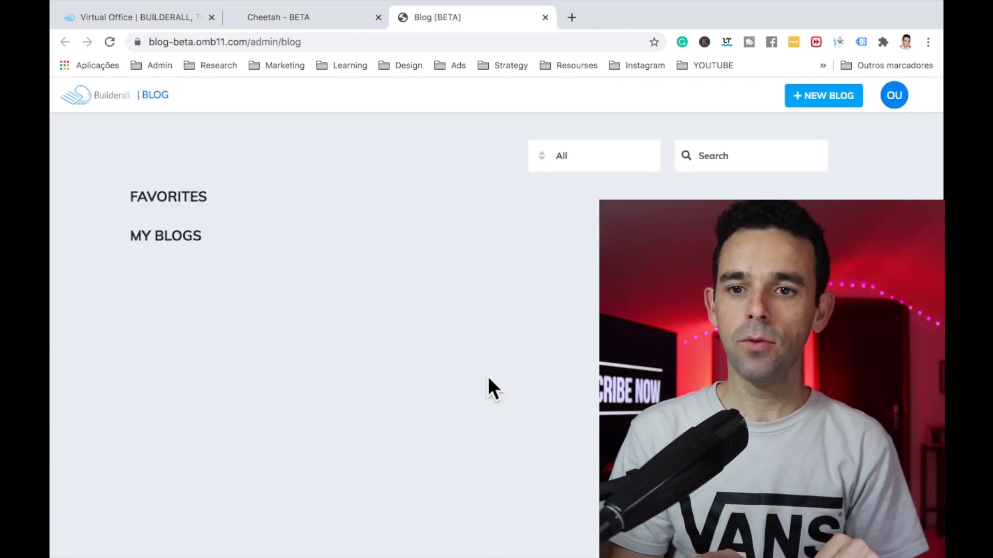
Step: Create blog 'My Blog' with description 'Description of my great blog' and the first image as thumbnail
click(814, 106)
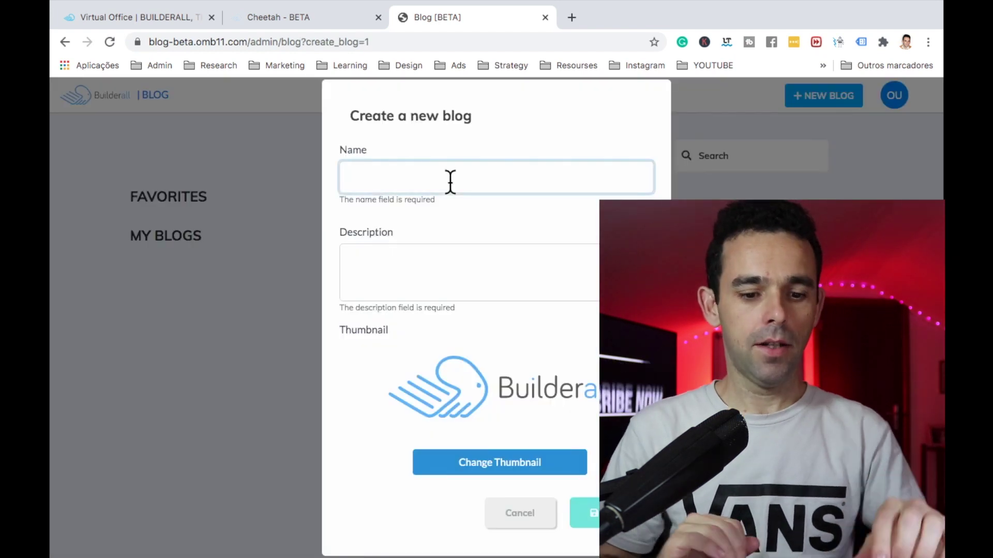
text(My Blog)
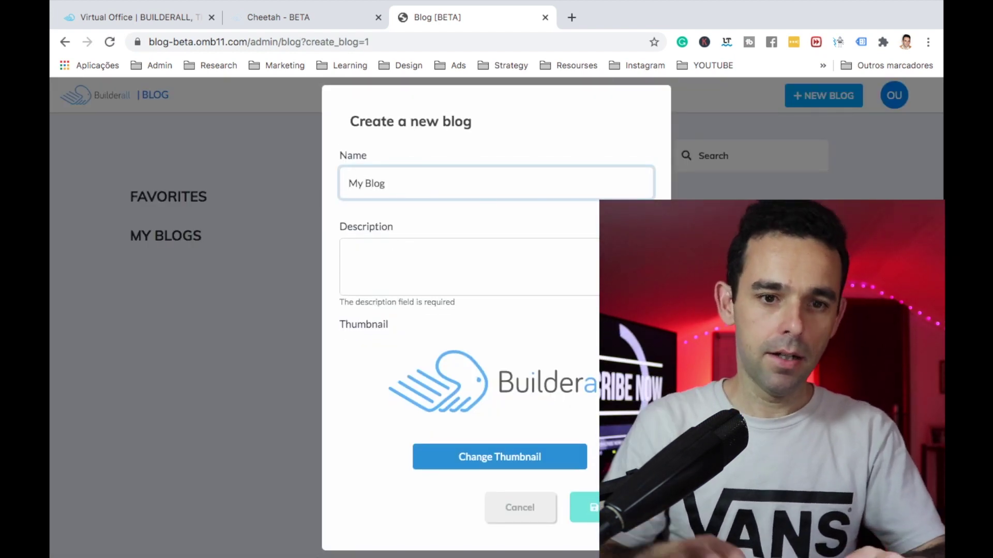
click(468, 260)
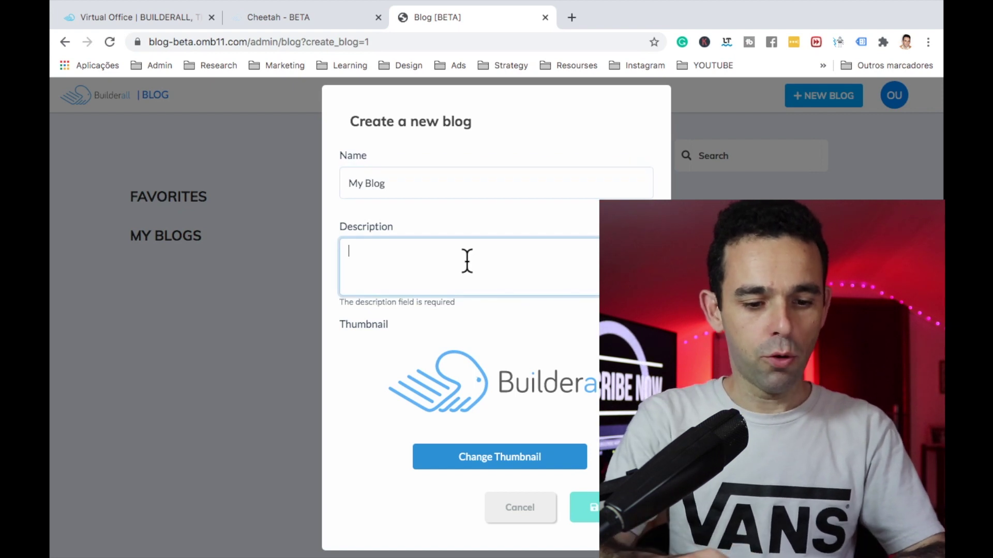
text(De)
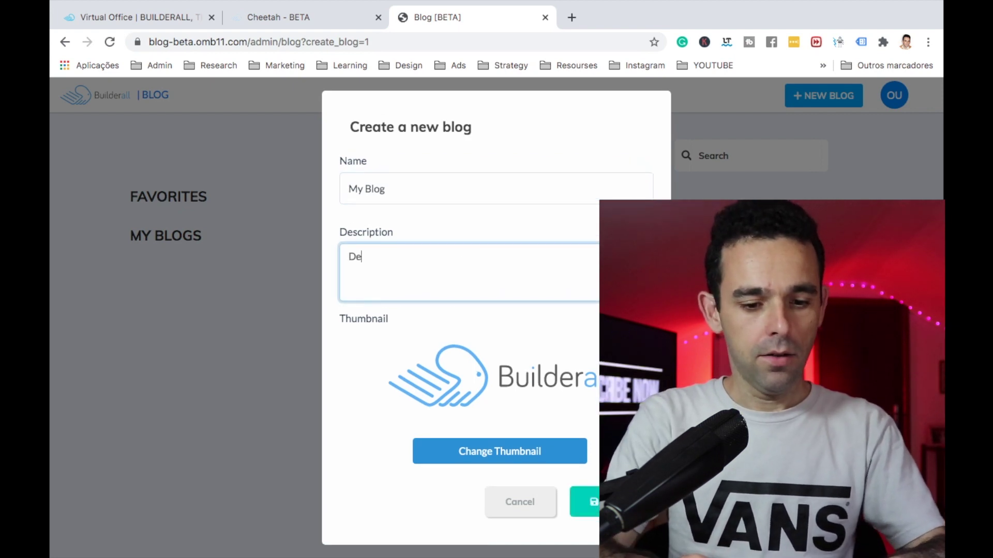
text(scription o)
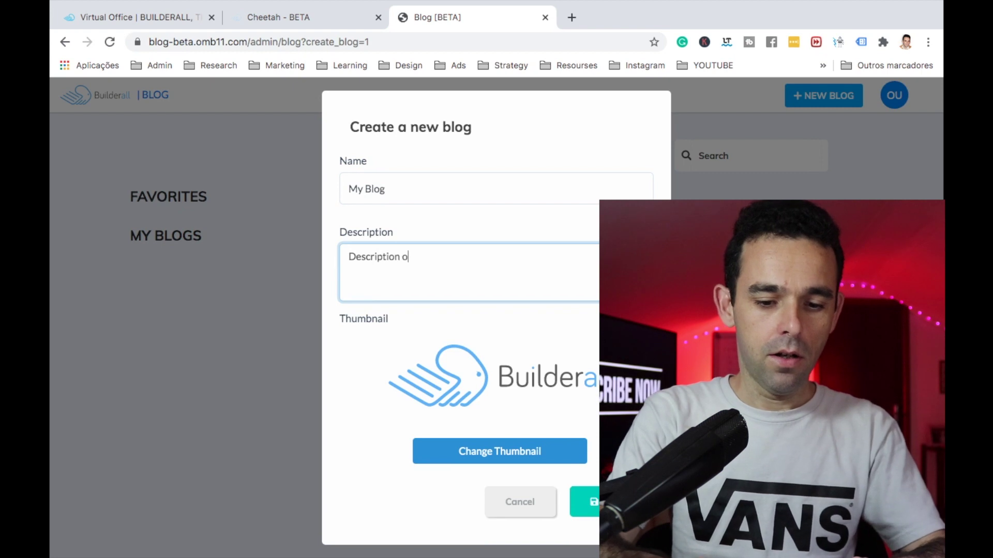
text(f my great blog)
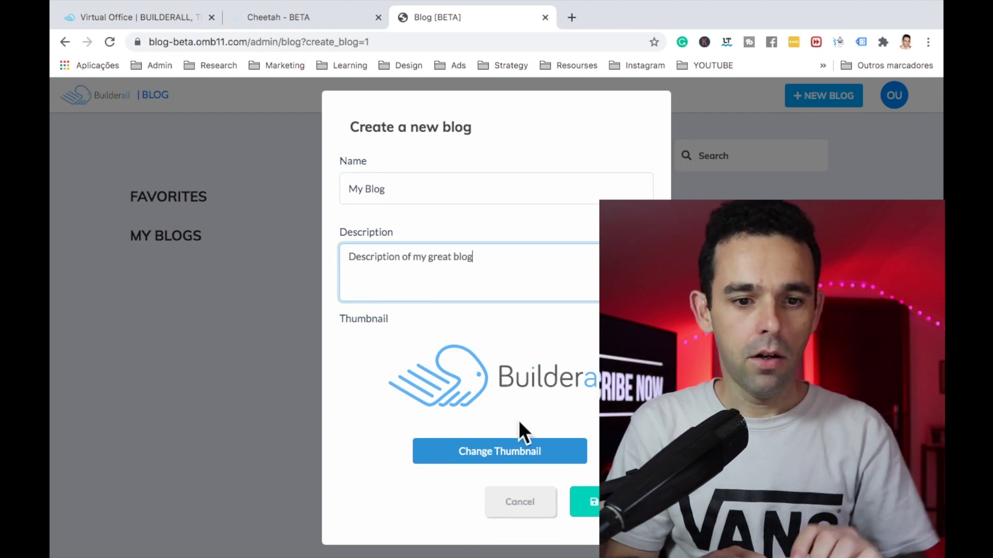
click(483, 456)
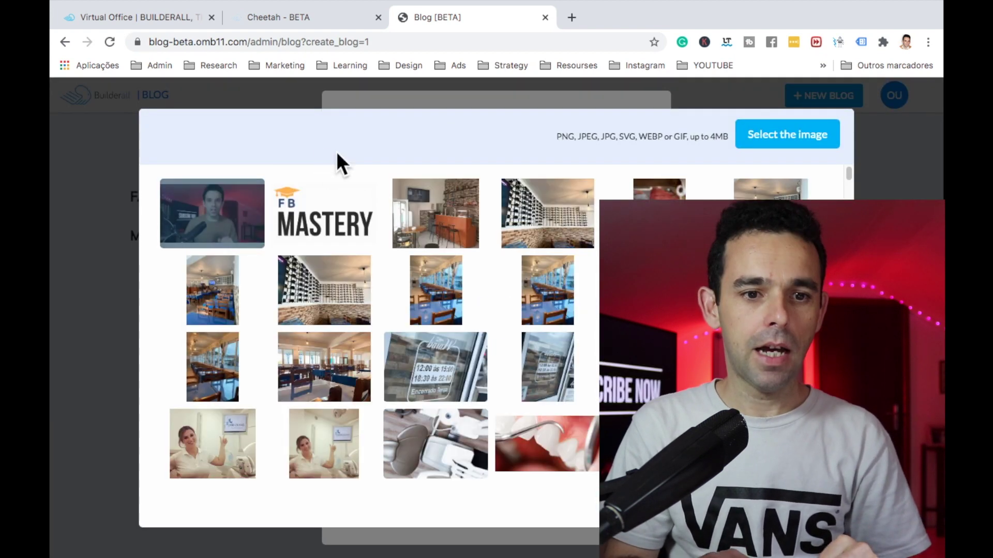
click(248, 239)
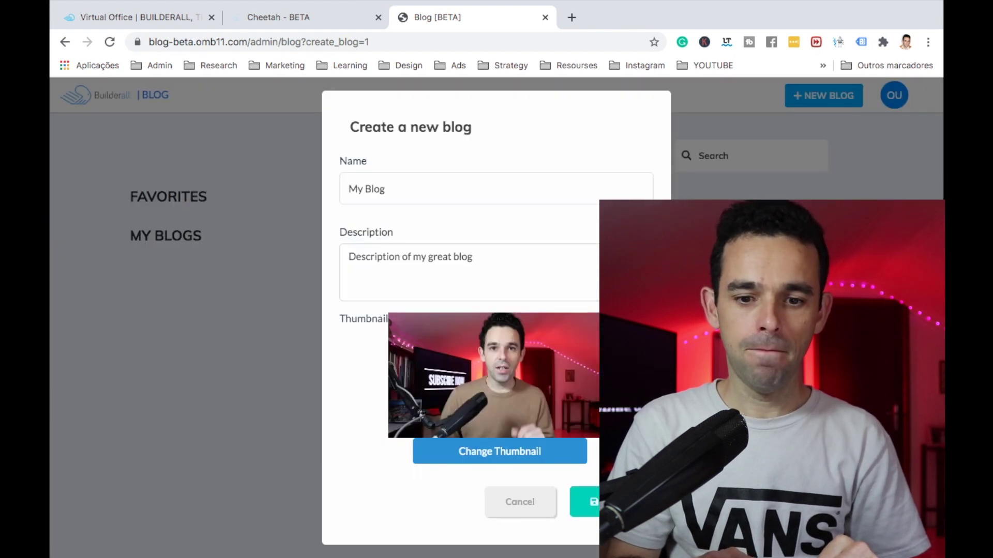
click(587, 502)
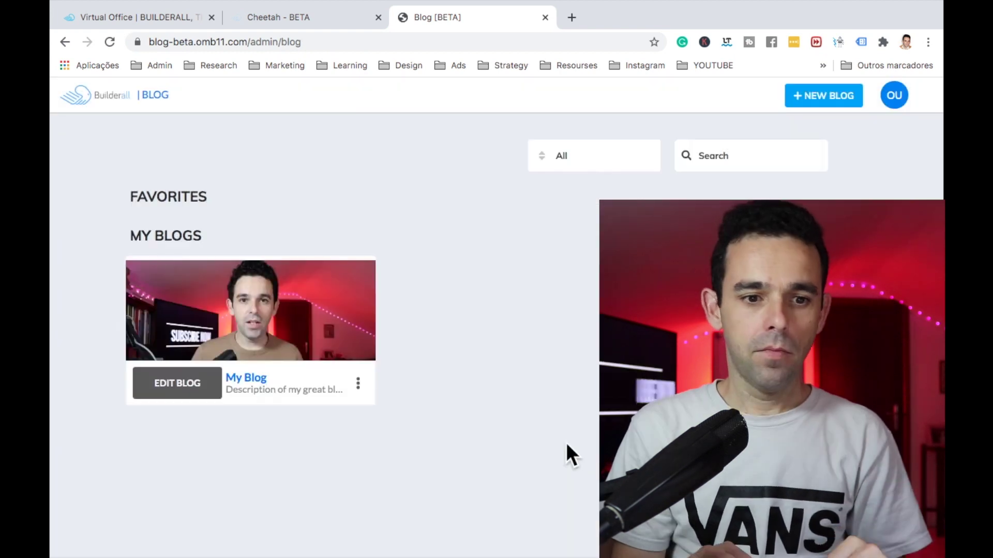
Step: Add an 'Afiliate Marketing' category to My Blog
click(177, 386)
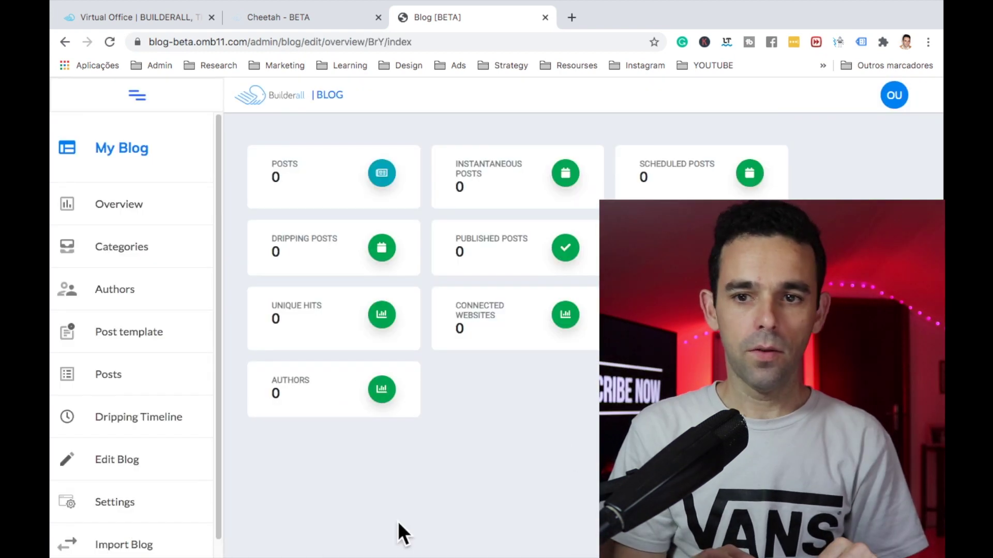
click(144, 266)
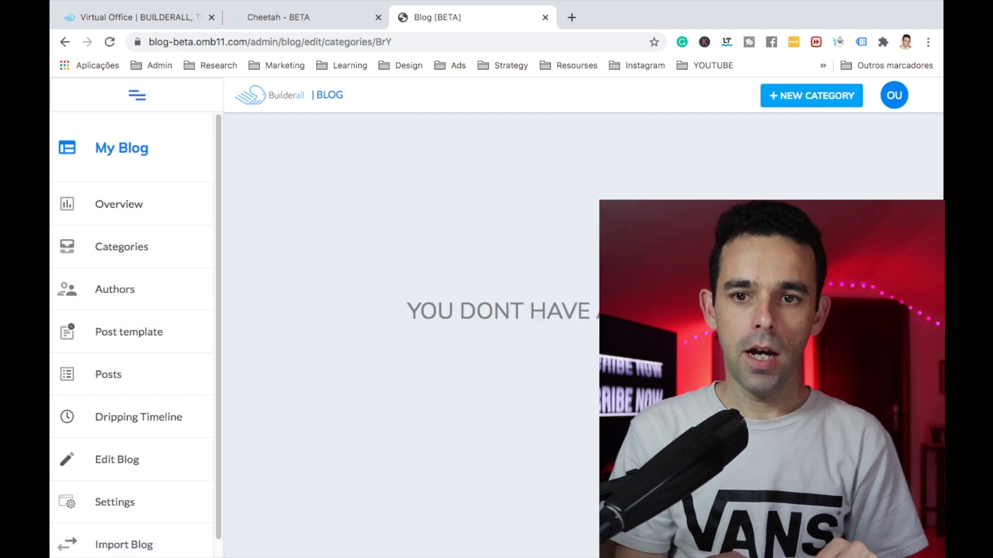
click(806, 98)
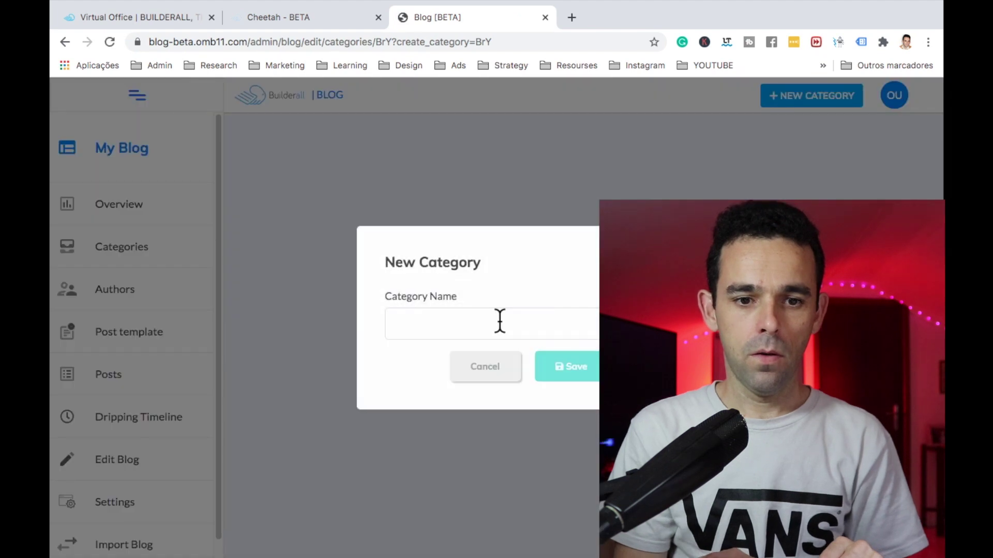
click(498, 321)
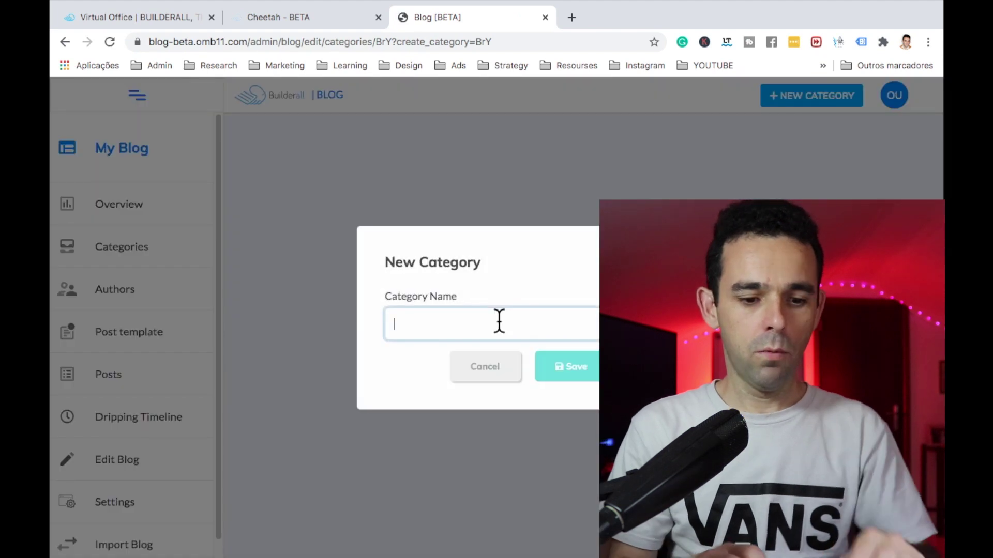
text(Afiliate Marketing)
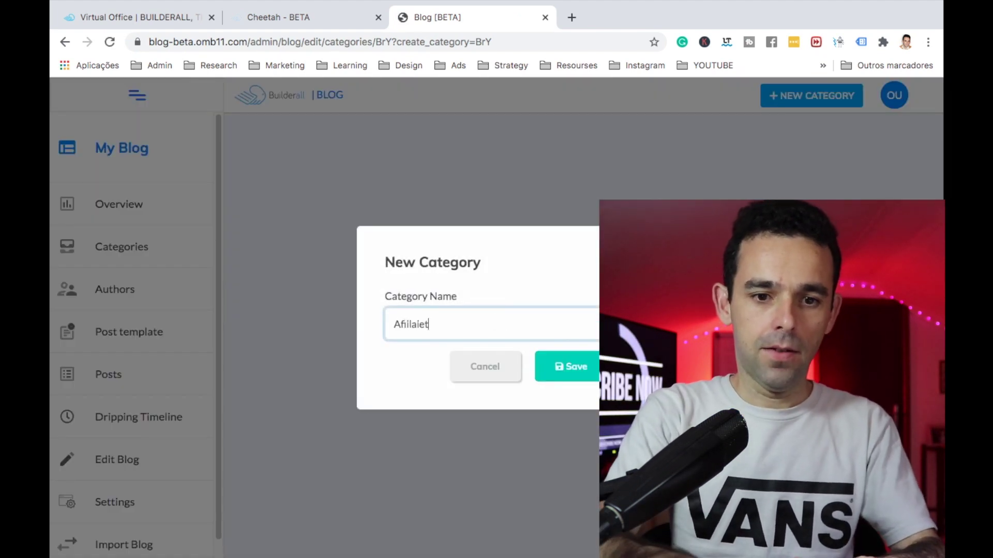
click(553, 371)
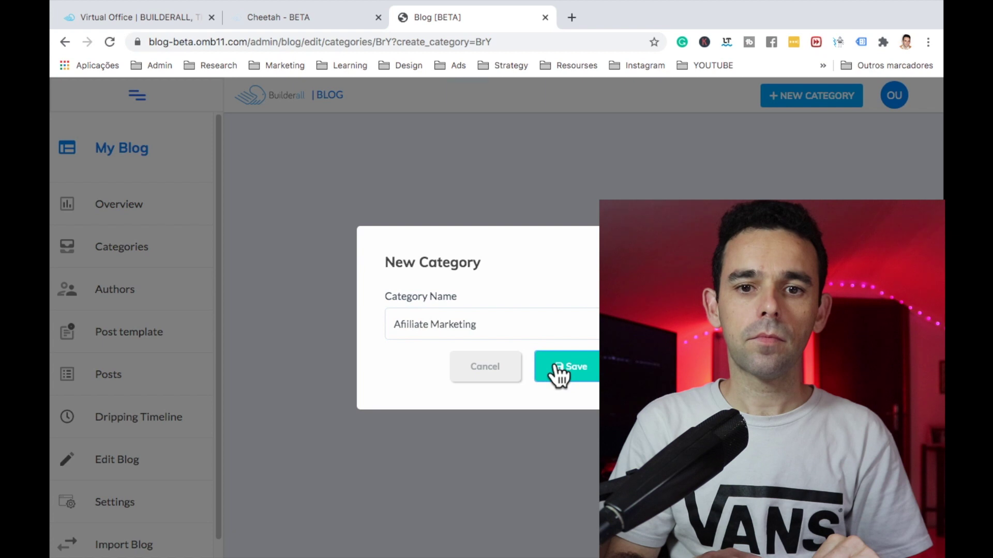
Step: Add a 'mindset' category, then go to the blog's empty Authors page
click(795, 105)
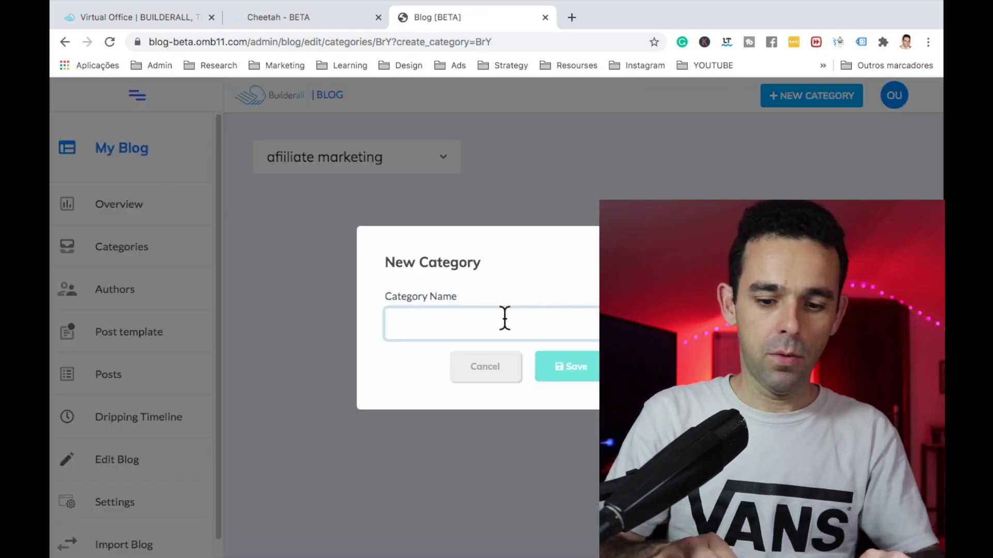
text(Mindset)
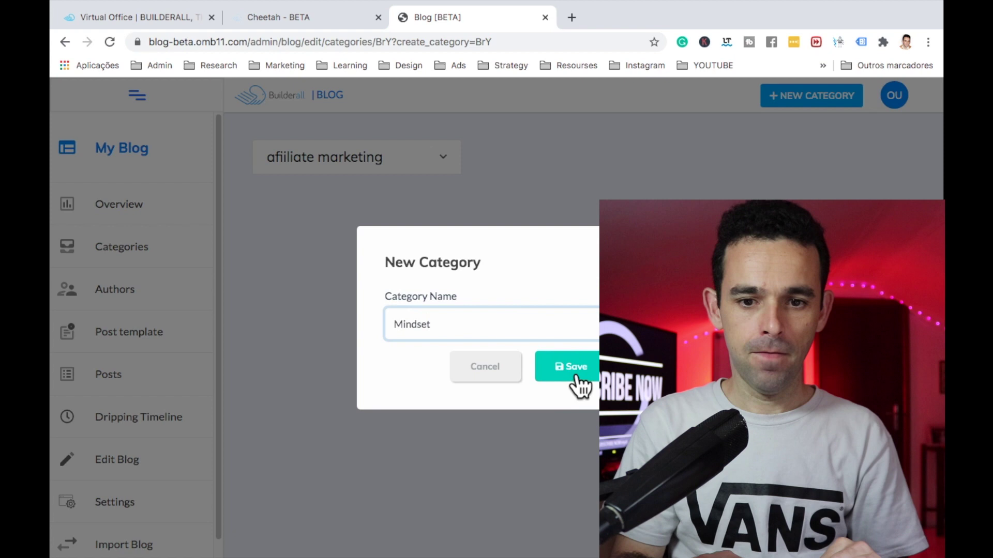
click(576, 379)
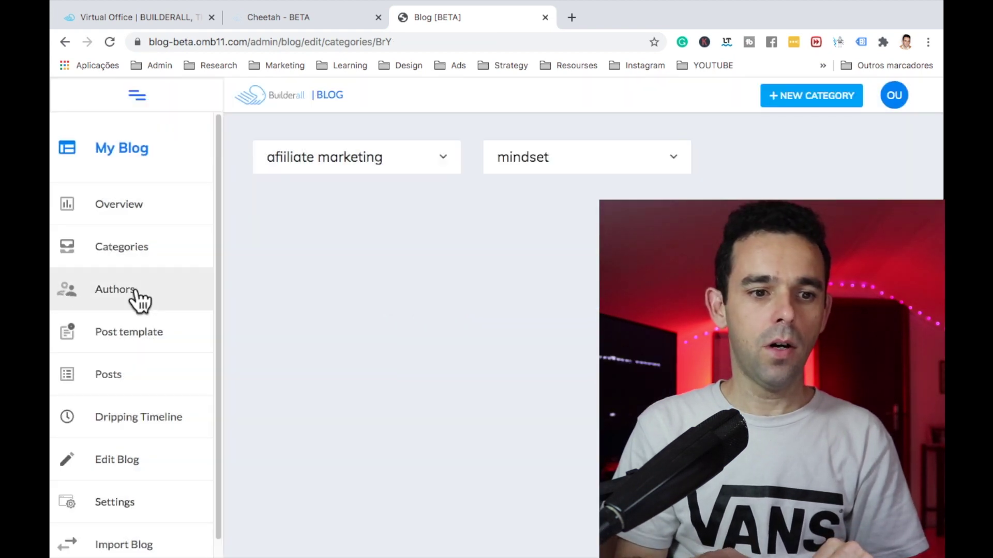
click(136, 298)
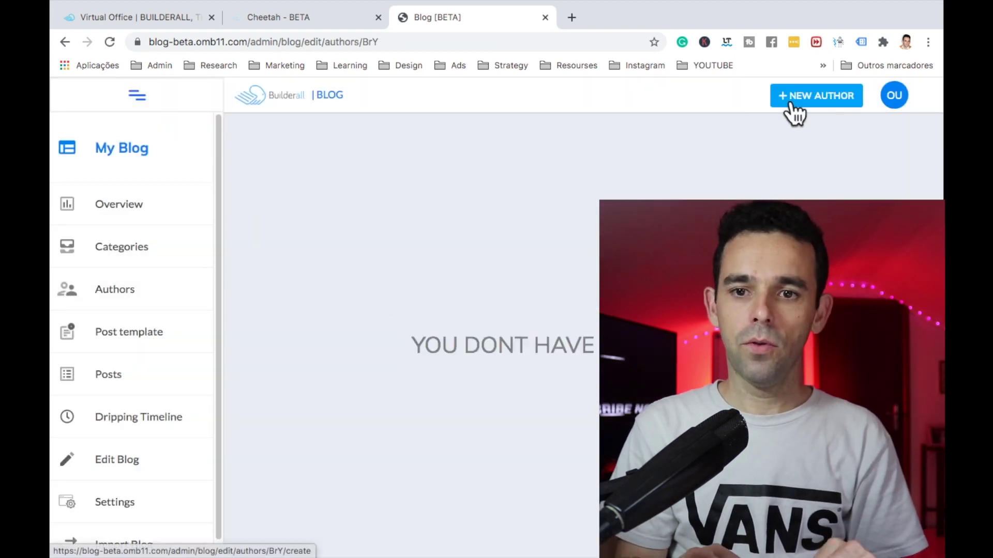
Step: Start a new author with the author's name, e-mail and biography 'Little bit about me here'
click(789, 103)
click(429, 289)
text(Fa)
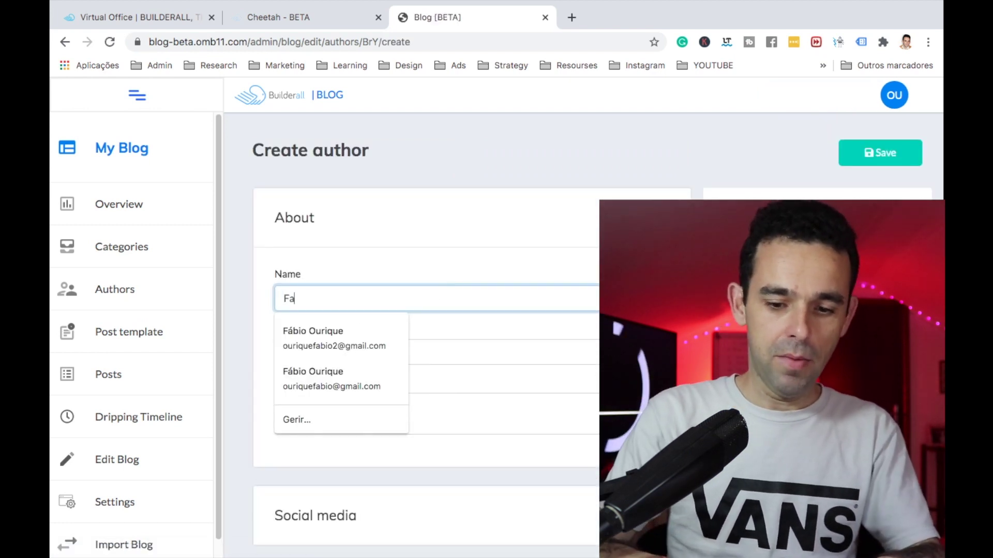
text(bio)
click(378, 352)
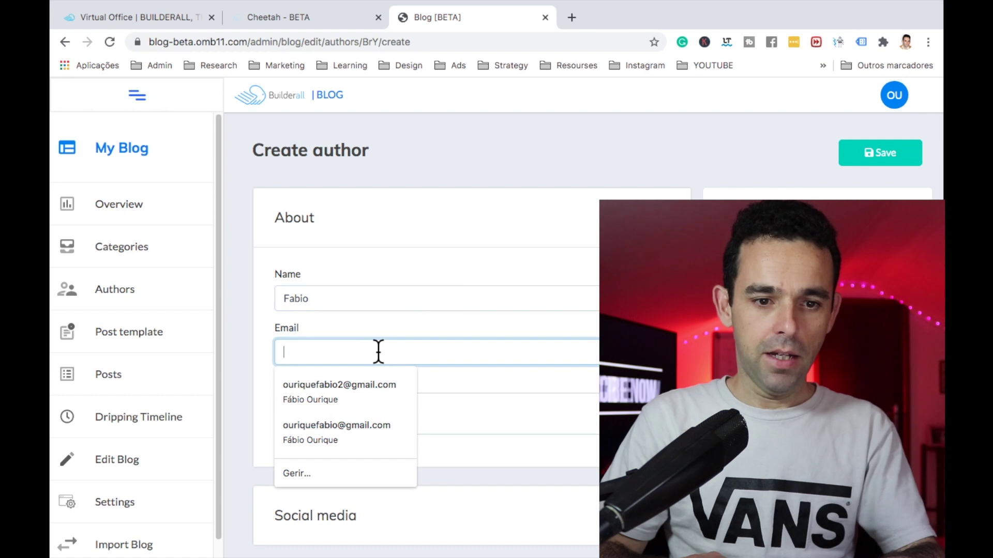
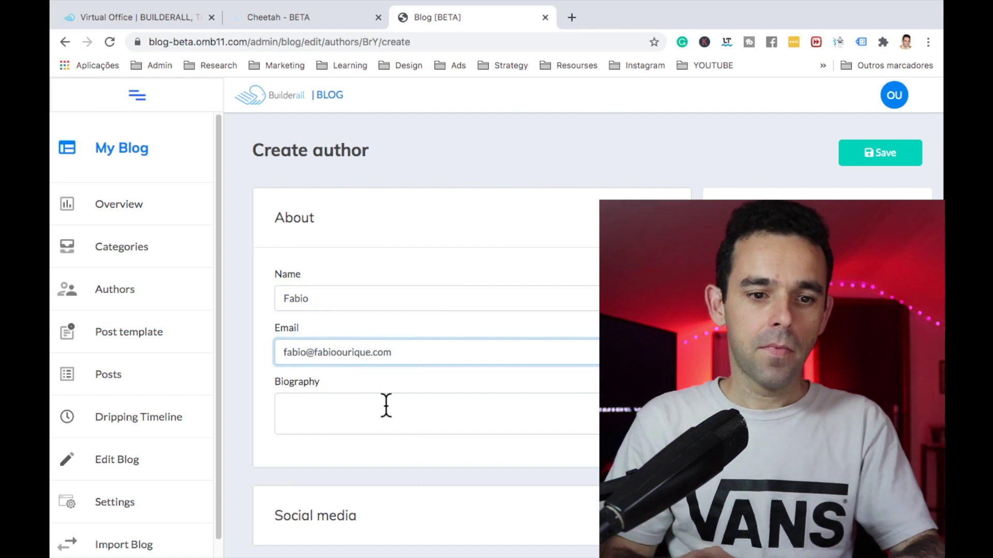
click(386, 406)
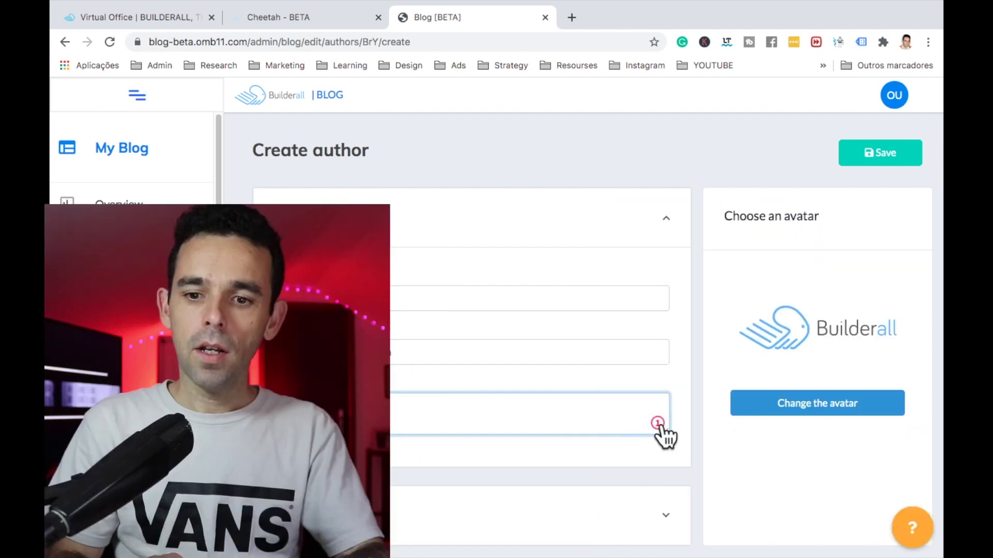
Step: Set the selfie-in-grass photo as the author's avatar
click(805, 405)
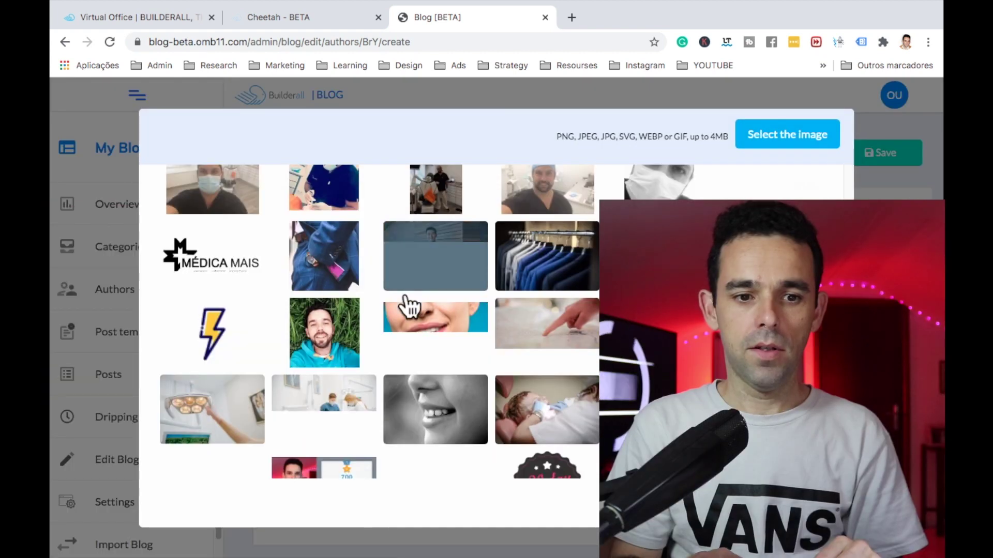
click(346, 348)
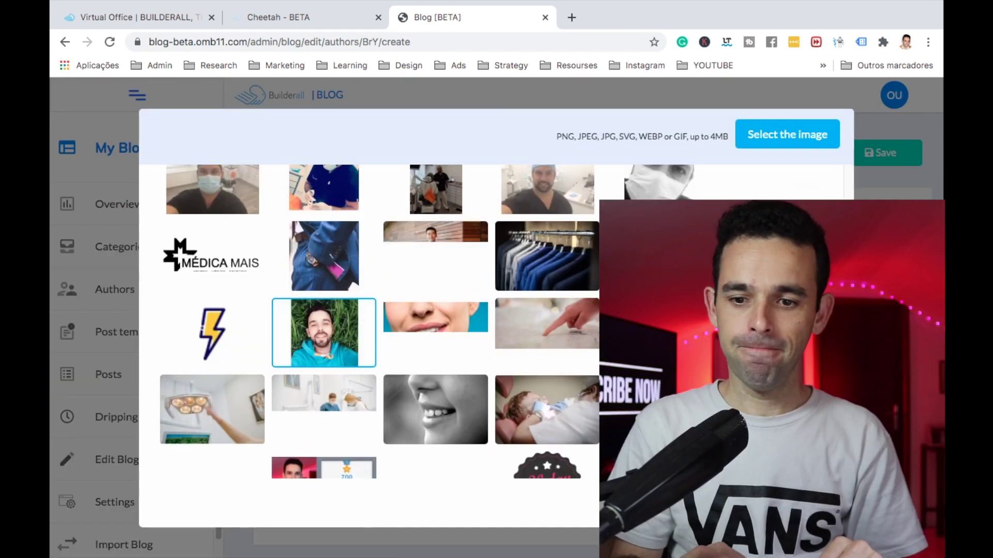
click(749, 501)
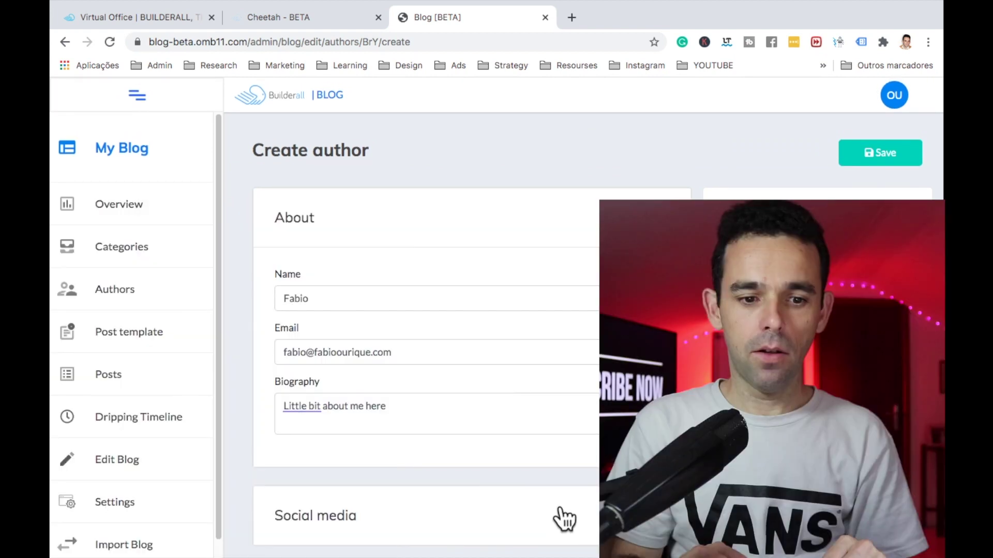
Step: Expand the author's social media links to the Facebook field and open a new browser tab
click(561, 512)
scroll(561, 512, down, 4)
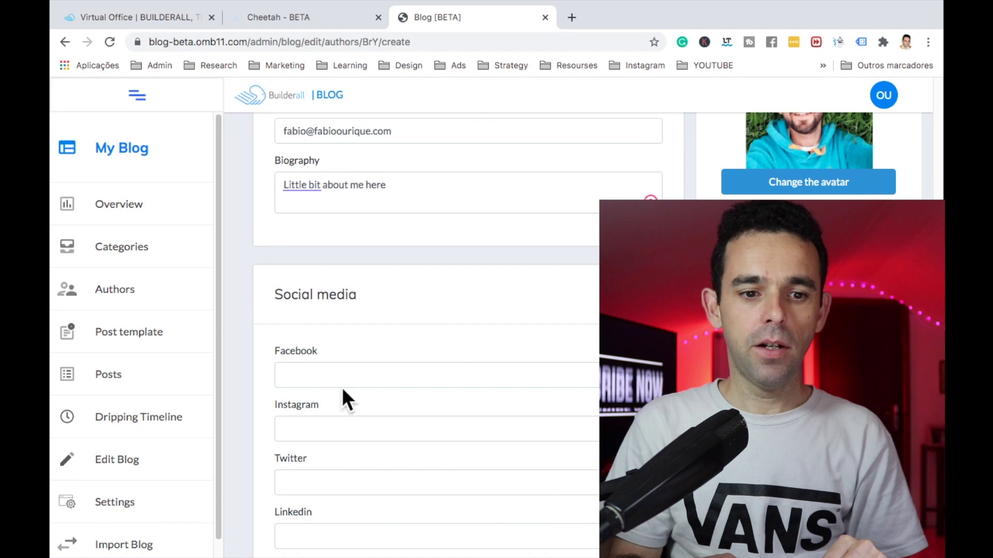
click(328, 377)
click(348, 368)
click(572, 18)
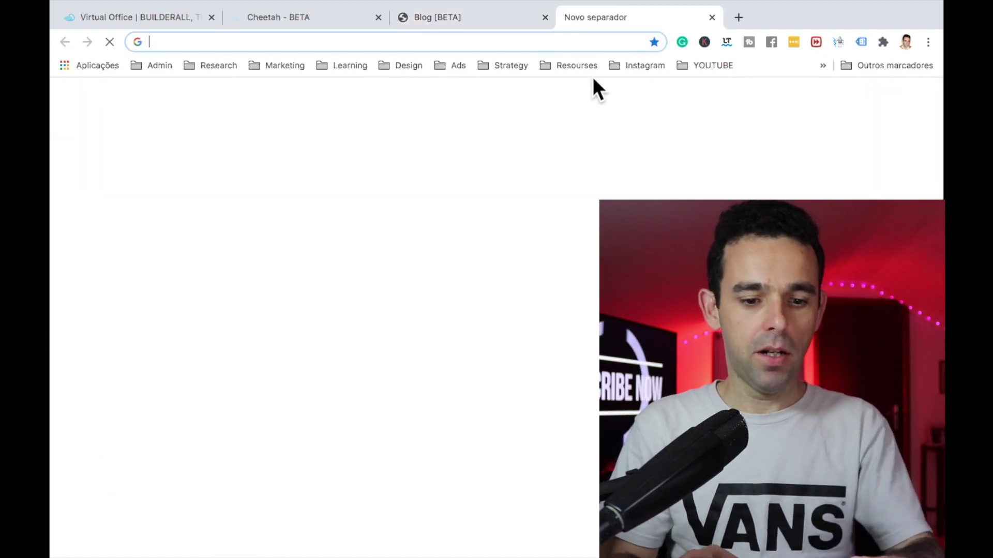
Step: Go to facebook.com, open your own profile and select its web address
text(fa)
click(430, 67)
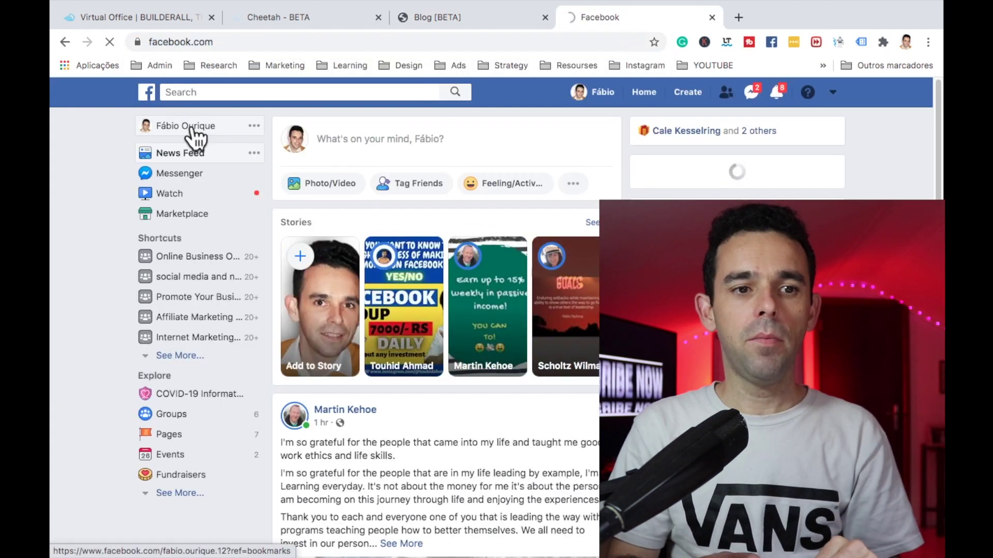
click(194, 132)
drag(288, 41, 141, 41)
key(super+c)
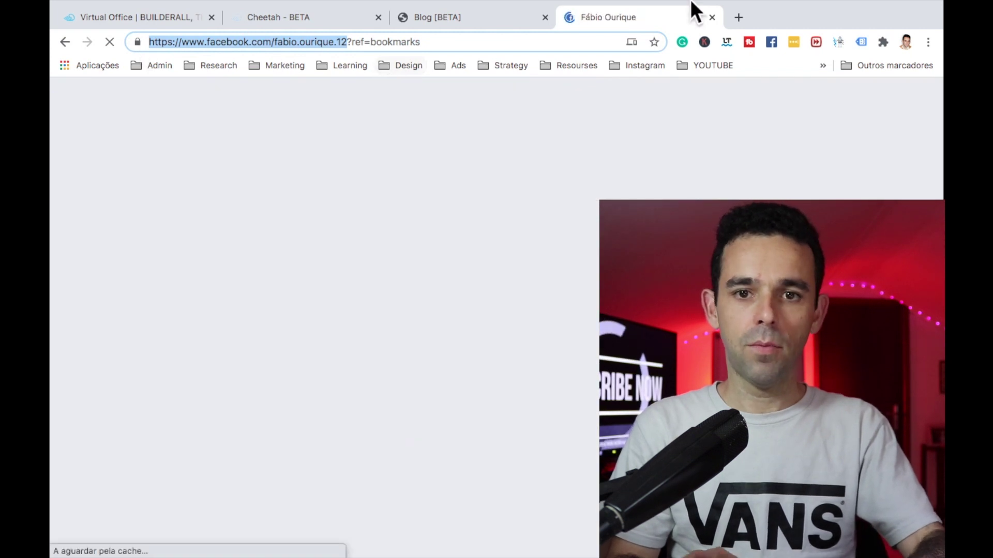
Step: Back in the author form, paste the Facebook profile address into the Facebook field
click(714, 17)
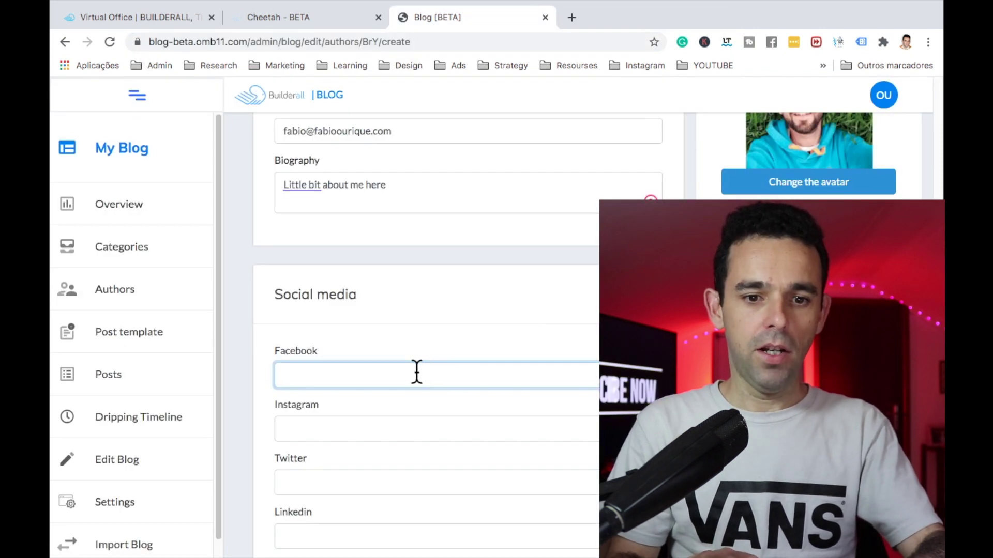
key(super+v)
scroll(465, 268, down, 3)
scroll(483, 328, up, 3)
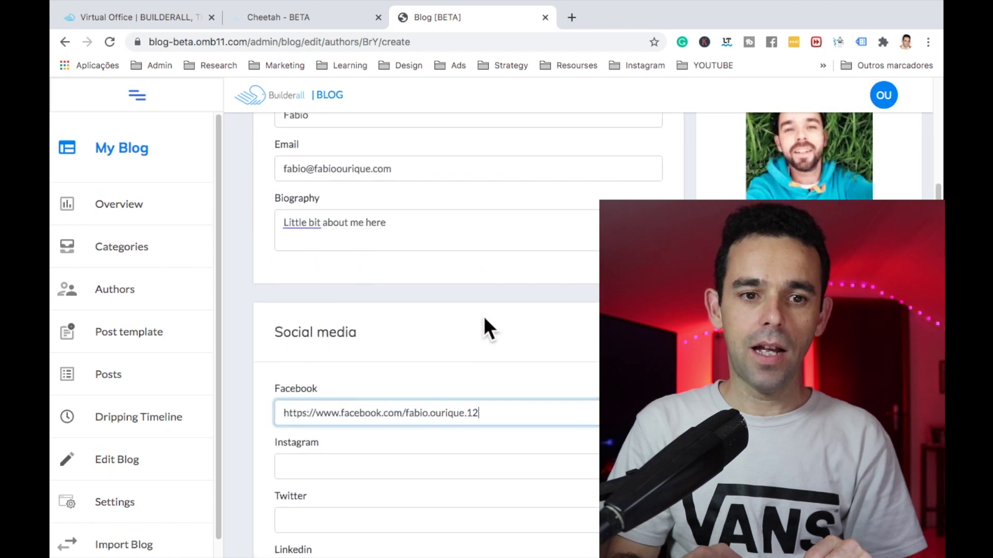
scroll(480, 337, down, 2)
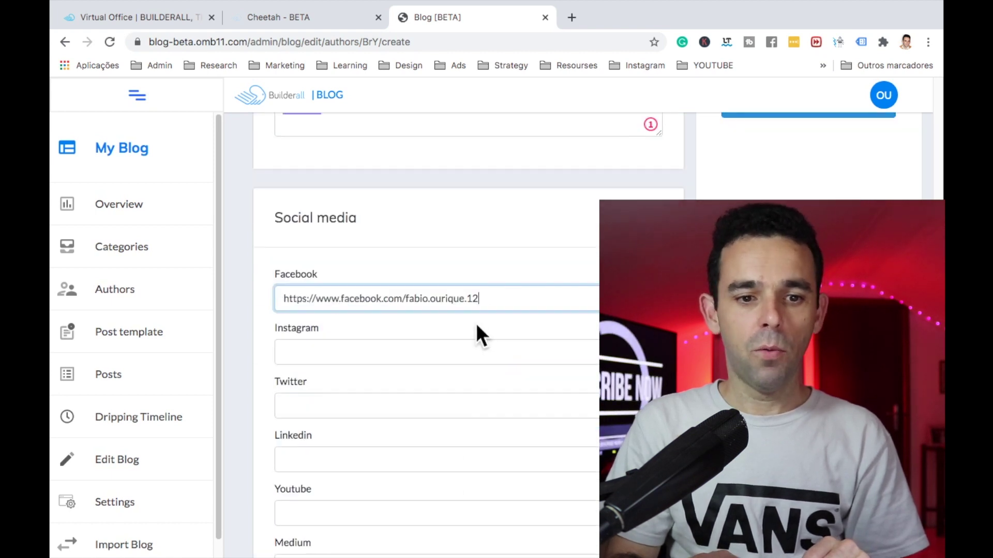
scroll(436, 328, up, 2)
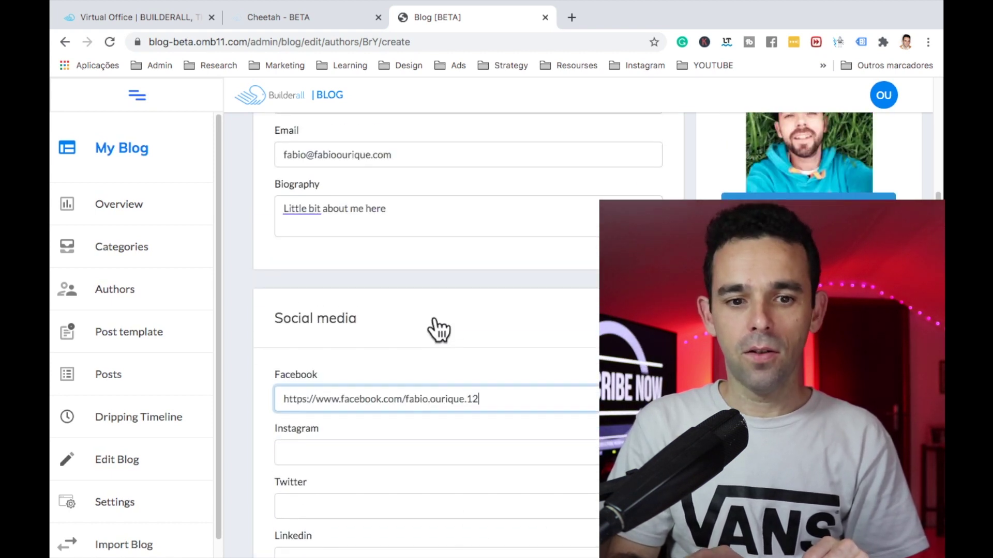
scroll(521, 349, up, 4)
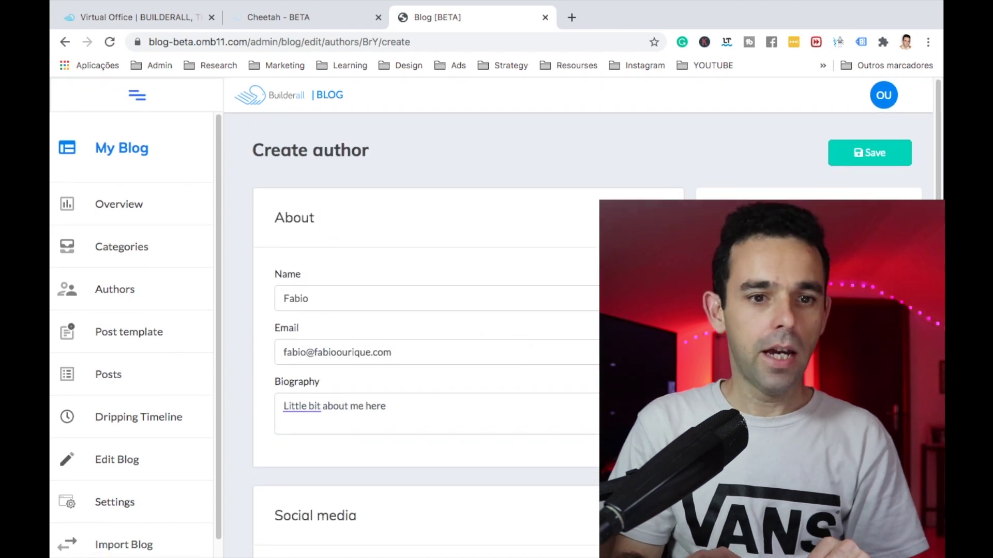
Step: Save the author and start a new blank blog post
click(862, 158)
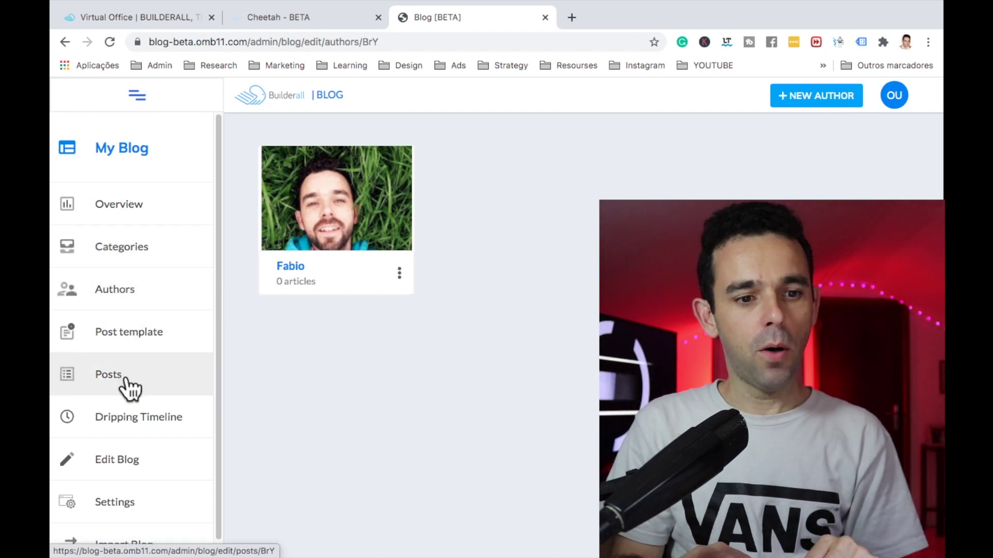
click(126, 381)
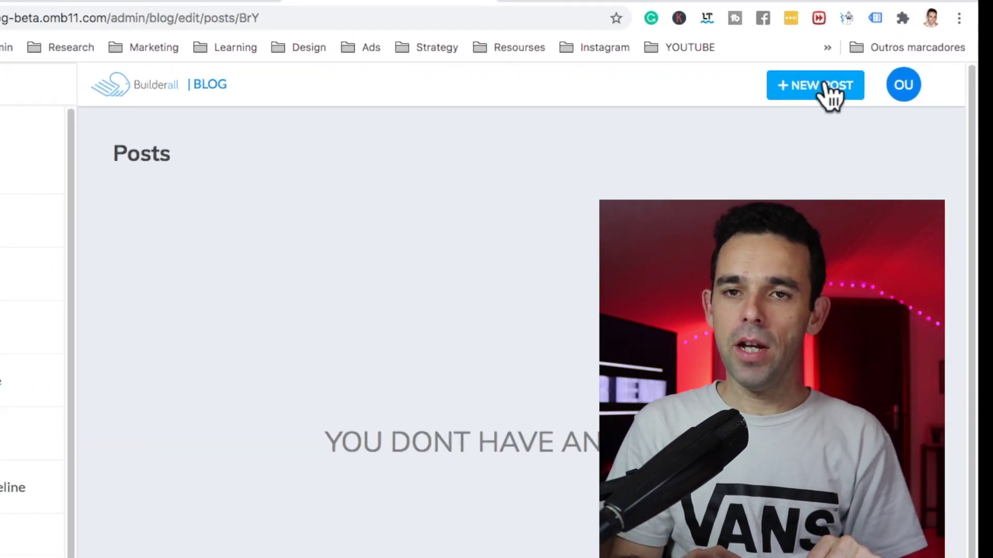
click(772, 83)
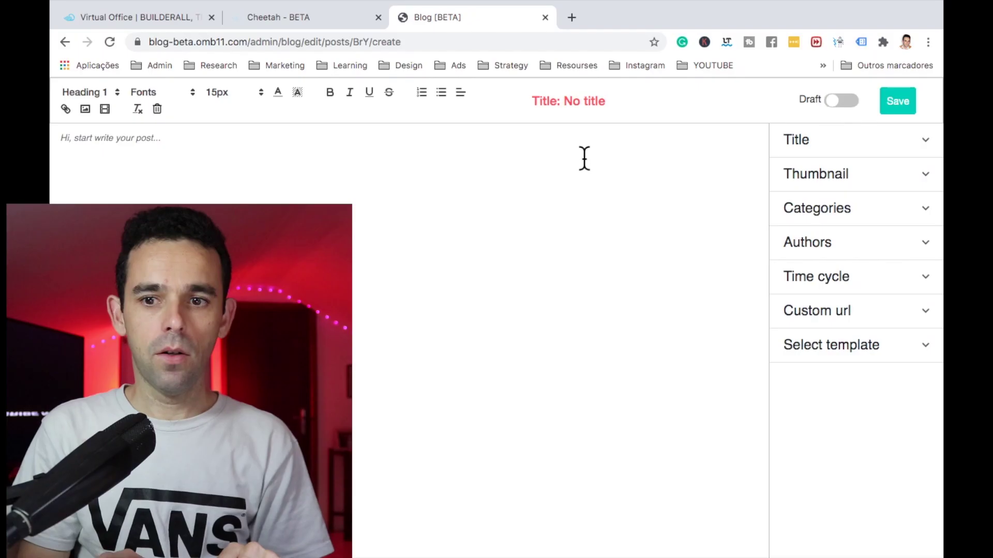
Step: Title the new post 'POst 1' and give it the FB MASTERY thumbnail
click(800, 143)
click(811, 202)
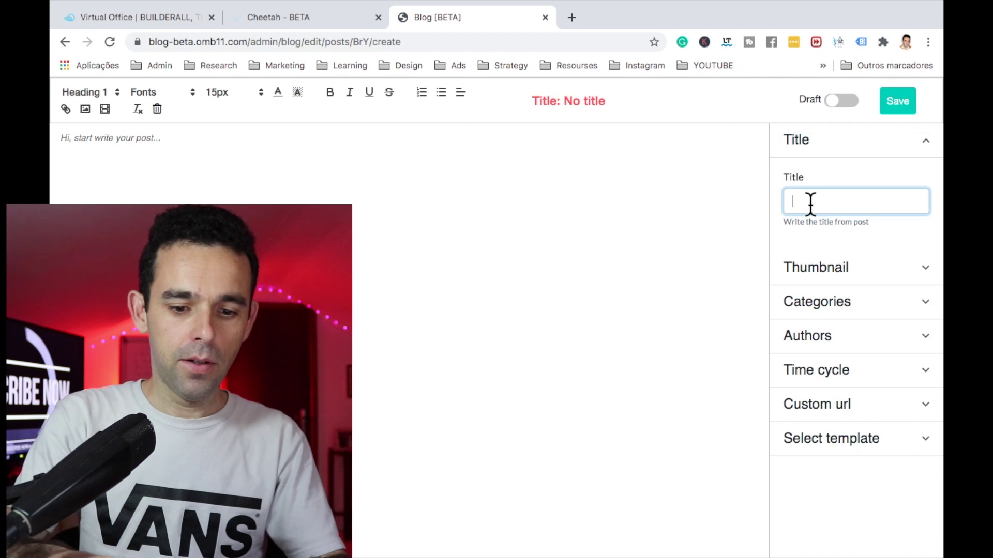
text(POst 1)
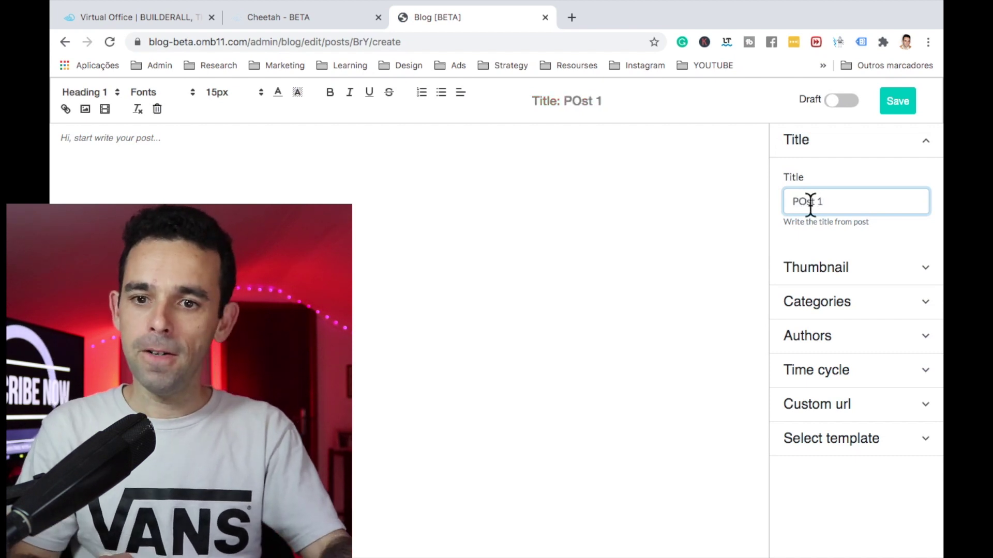
click(862, 273)
click(854, 372)
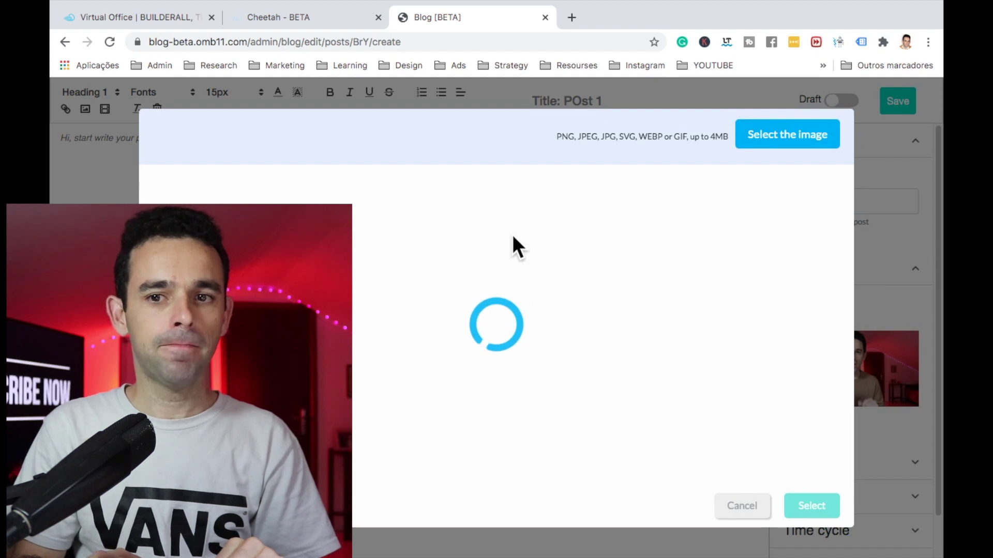
click(364, 230)
click(811, 505)
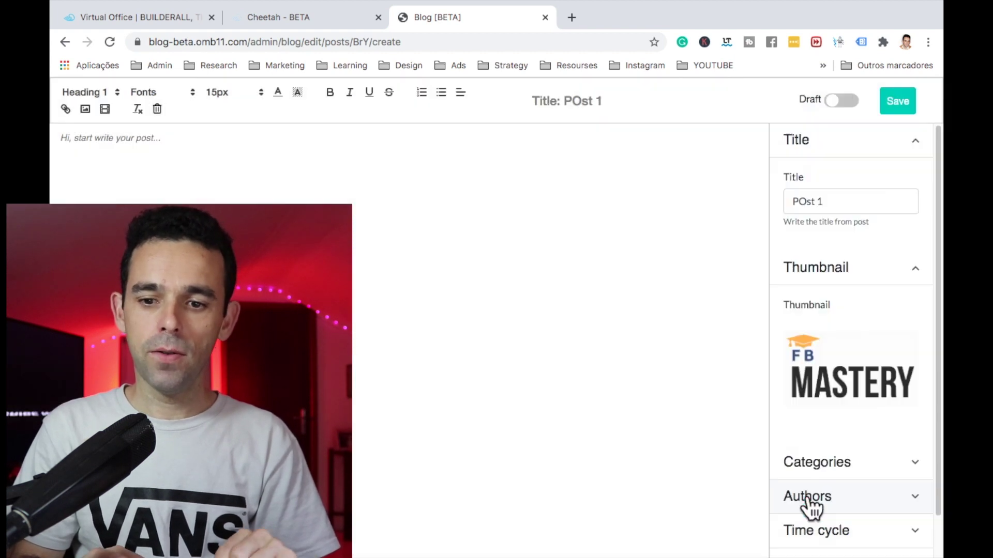
Step: Assign the afiliate marketing category and the existing author to POst 1
click(824, 414)
scroll(822, 421, down, 1)
click(824, 410)
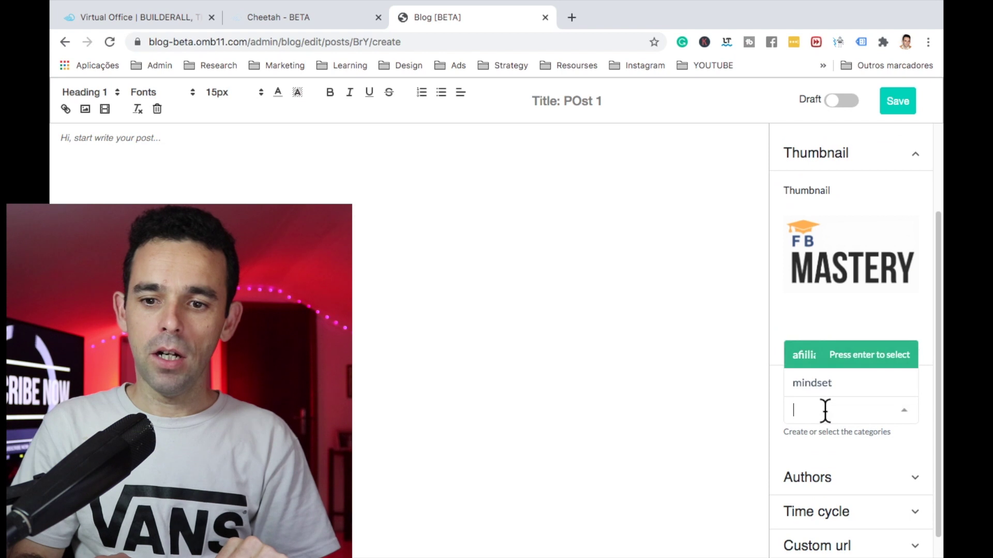
click(813, 360)
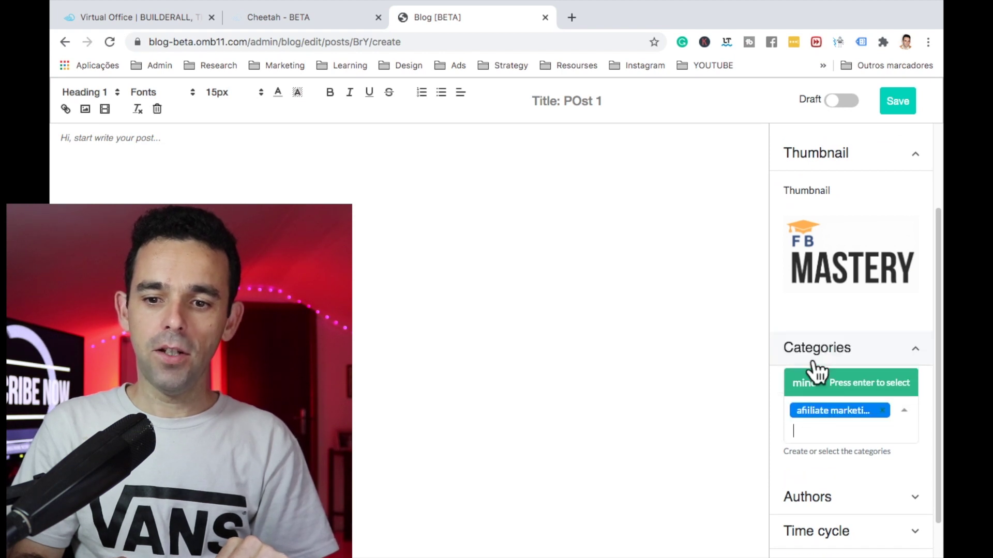
click(837, 502)
scroll(838, 504, down, 2)
click(836, 414)
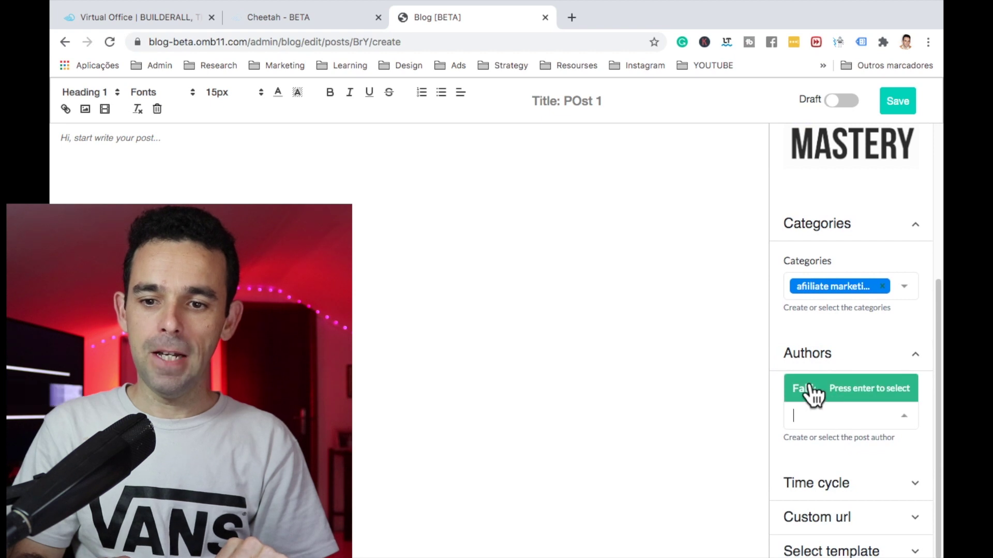
click(811, 391)
scroll(811, 393, up, 5)
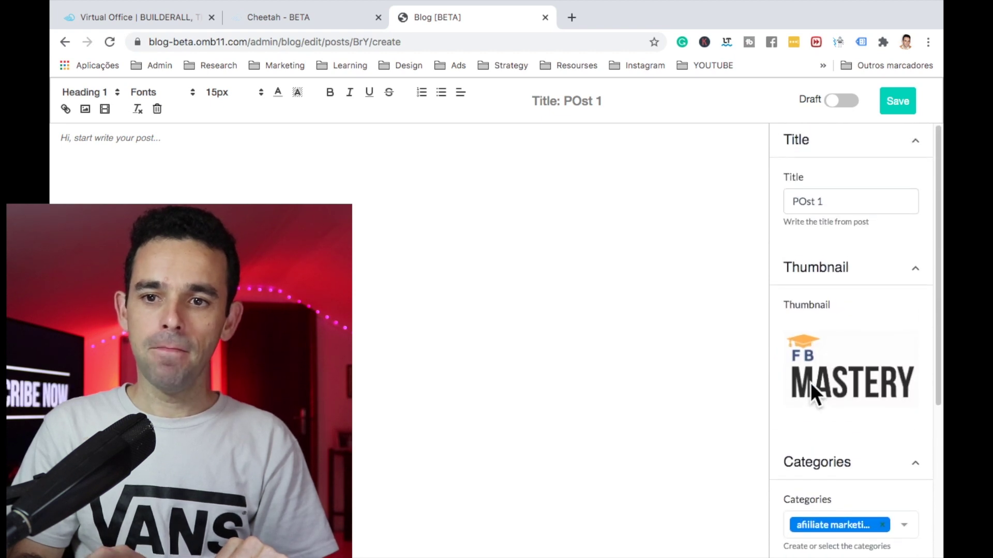
scroll(811, 382, down, 4)
scroll(811, 383, up, 4)
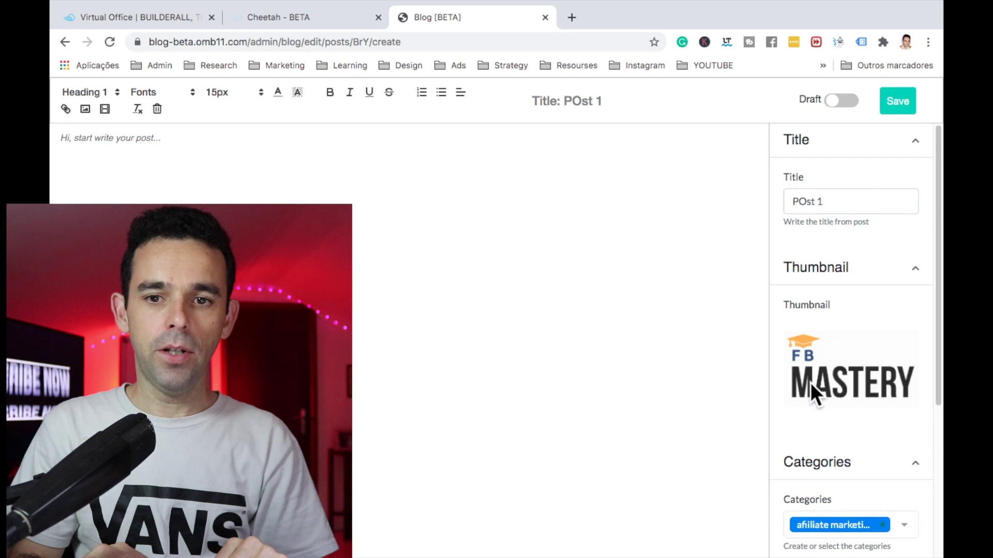
click(396, 195)
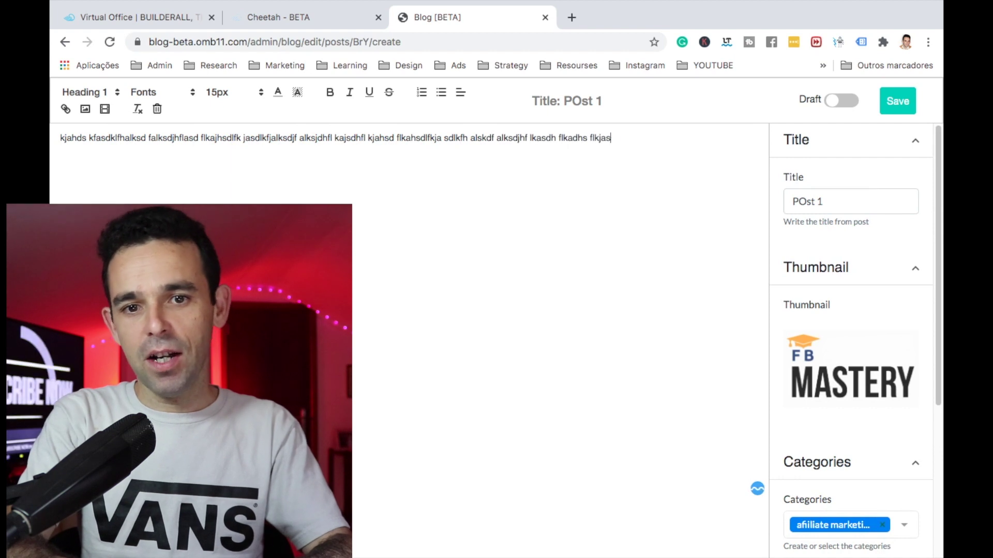
Step: Fill POst 1's body with typed and pasted filler text, save it, and return to Posts
text(f lkashdflkajhsd lfkjha sdlkfhal ksdjhfklahsdflkajhsdflkahdslkf halsdk fasdhfkajsdhf lkasdhflka)
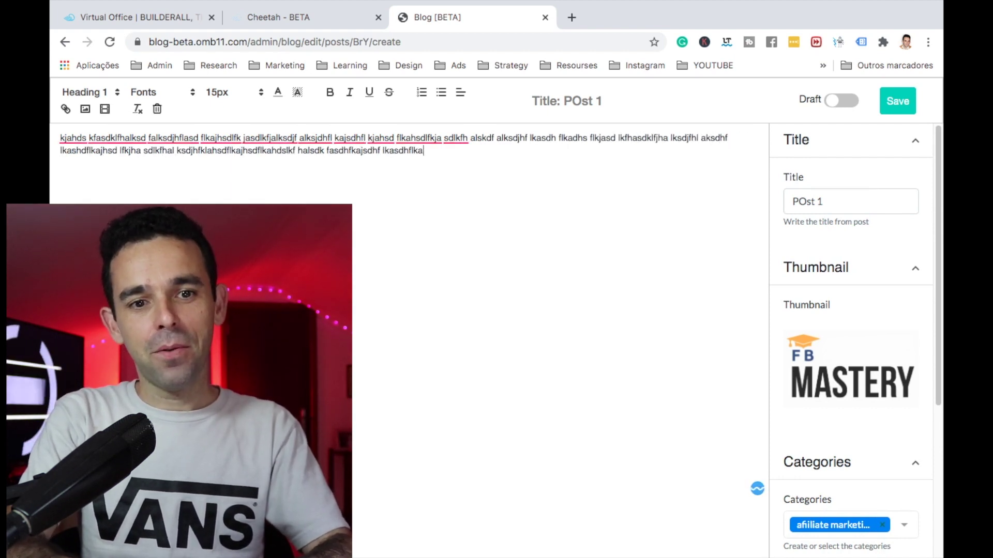
text(ds fka dlskfjh)
key(ctrl+v)
key(ctrl+v)
key(ctrl+v)
key(ctrl+v)
key(ctrl+v)
key(ctrl+v)
key(ctrl+v)
key(ctrl+v)
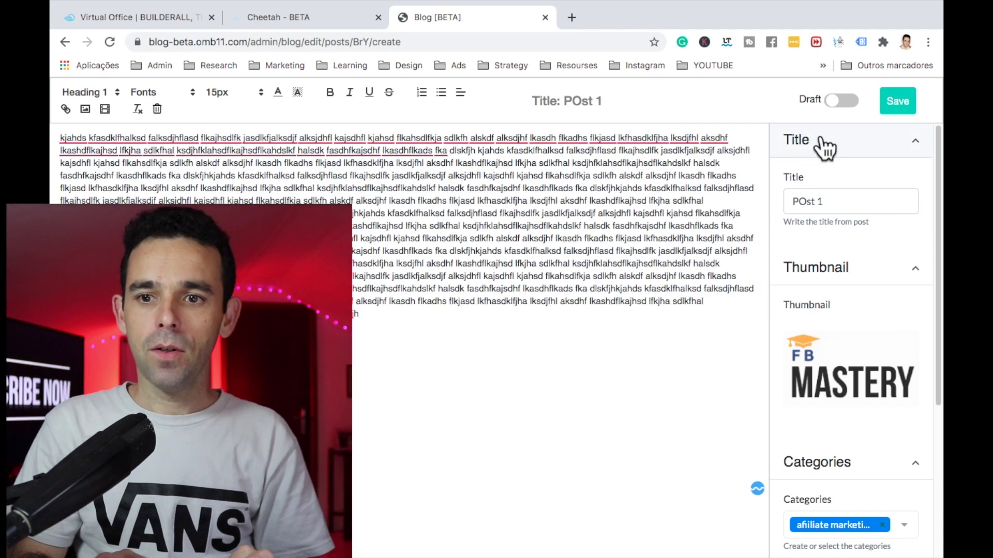
click(895, 106)
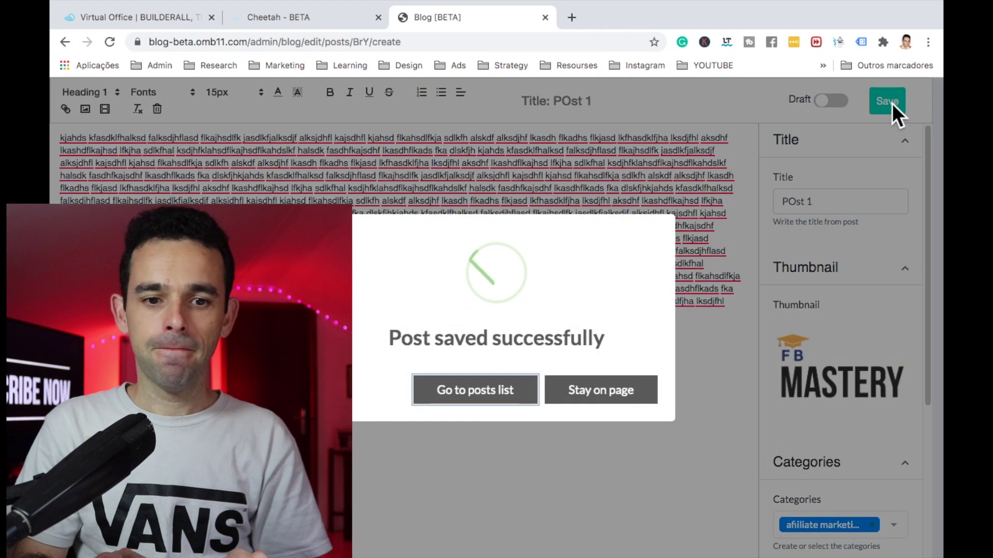
click(461, 391)
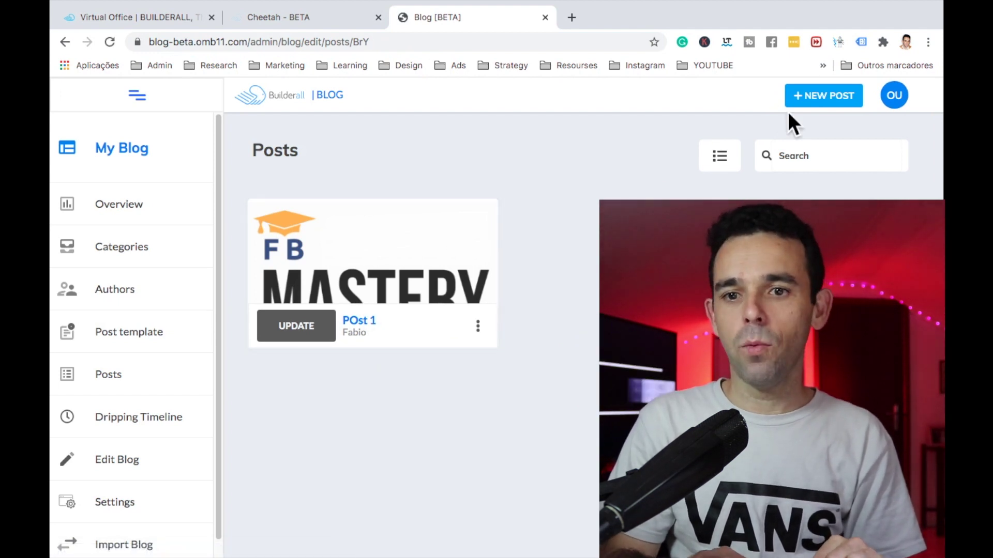
Step: Start a new post titled 'Post #2' with the braces-smile image as thumbnail
click(819, 115)
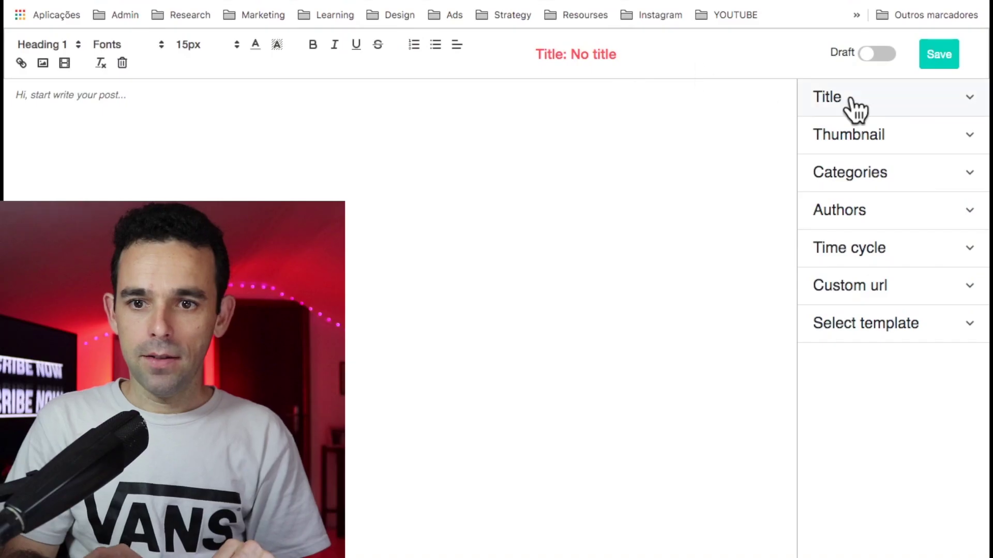
click(822, 139)
click(849, 164)
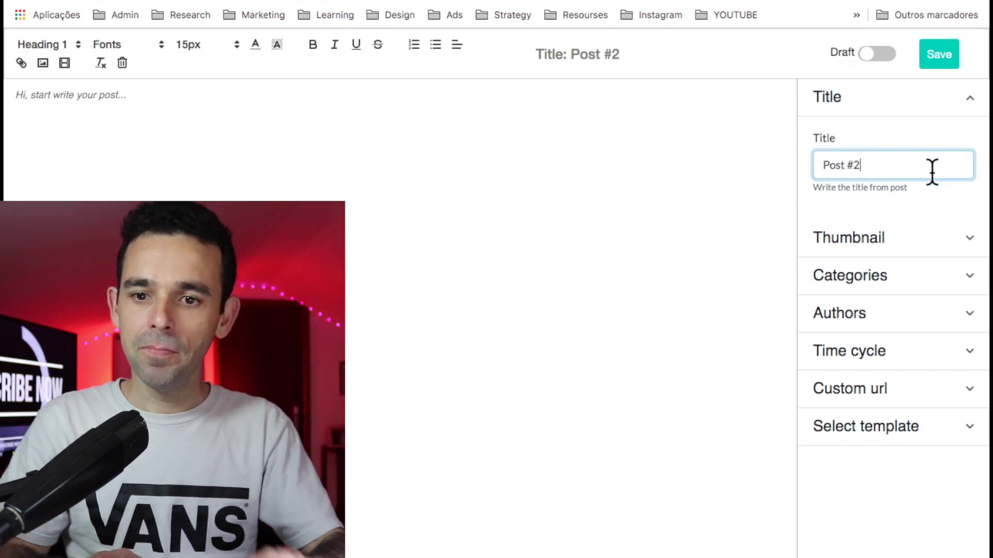
click(850, 230)
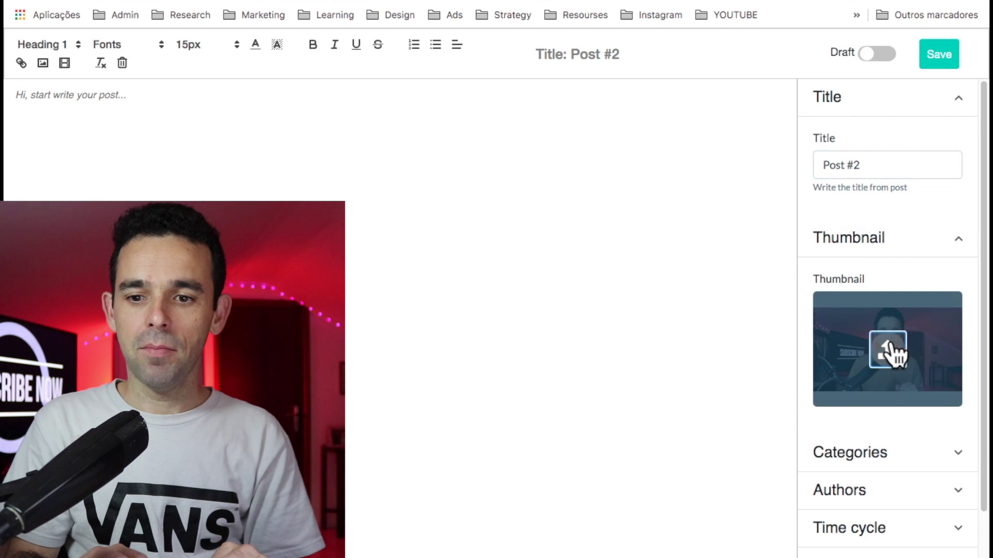
click(891, 347)
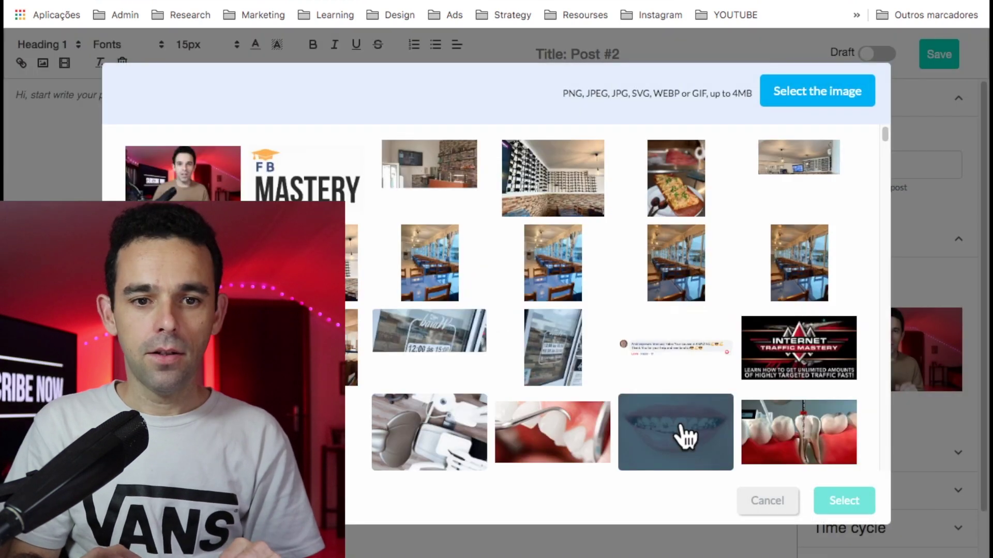
click(678, 437)
click(859, 503)
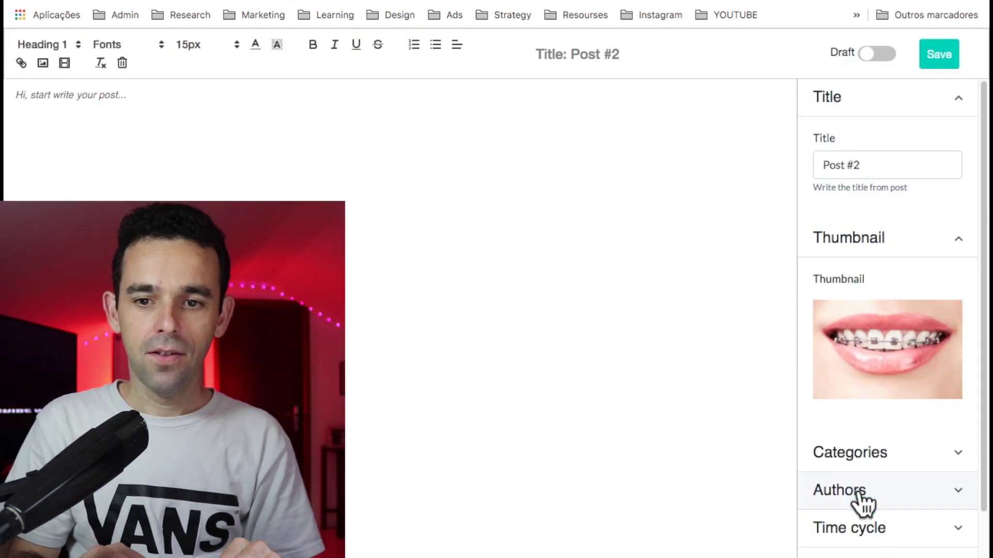
Step: Assign the mindset category and the existing author to Post #2
scroll(862, 377, down, 1)
click(846, 404)
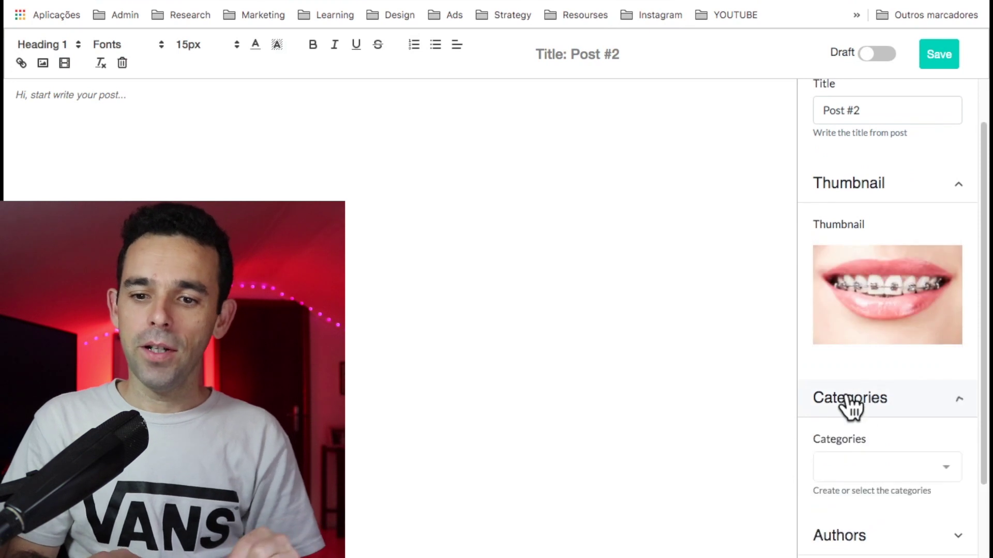
scroll(848, 403, down, 1)
click(857, 417)
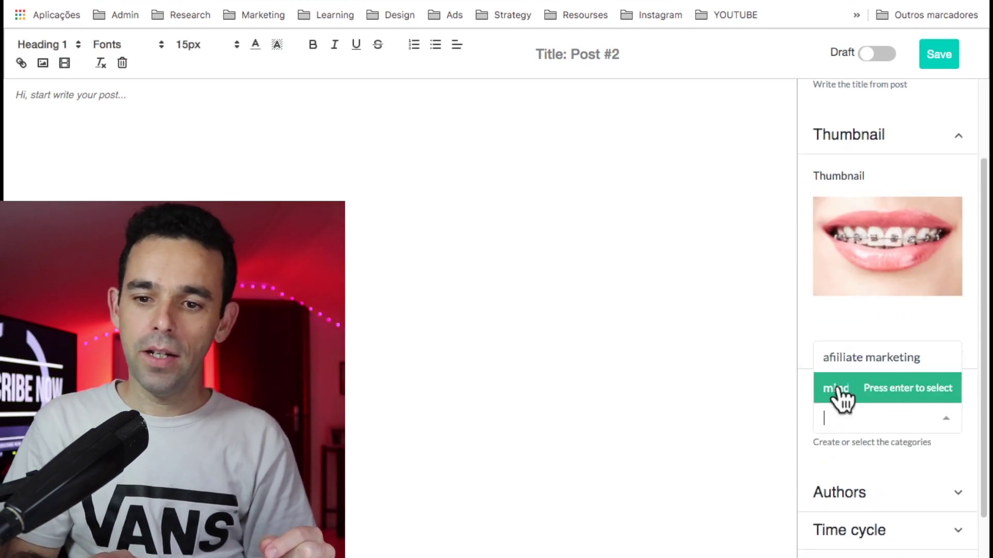
click(837, 394)
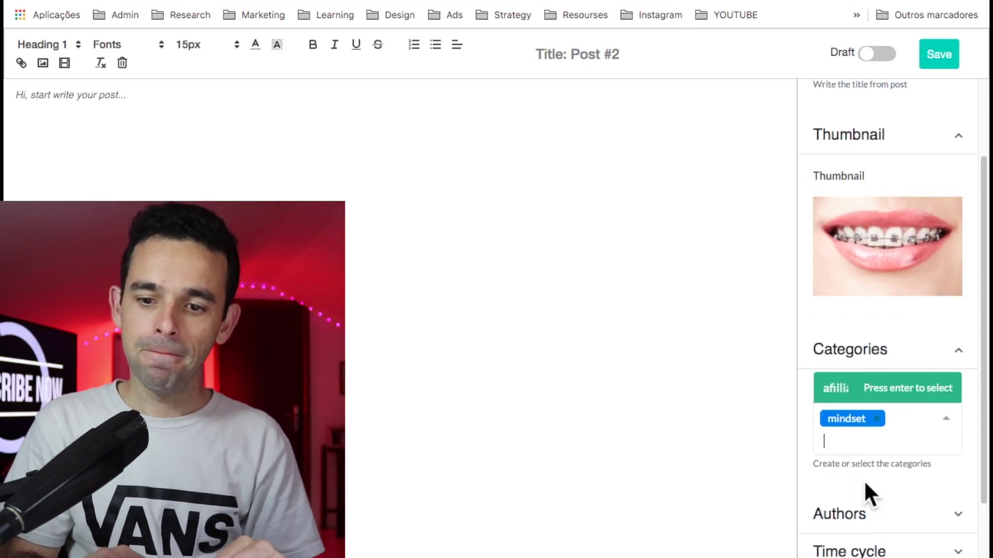
scroll(863, 476, down, 1)
click(864, 439)
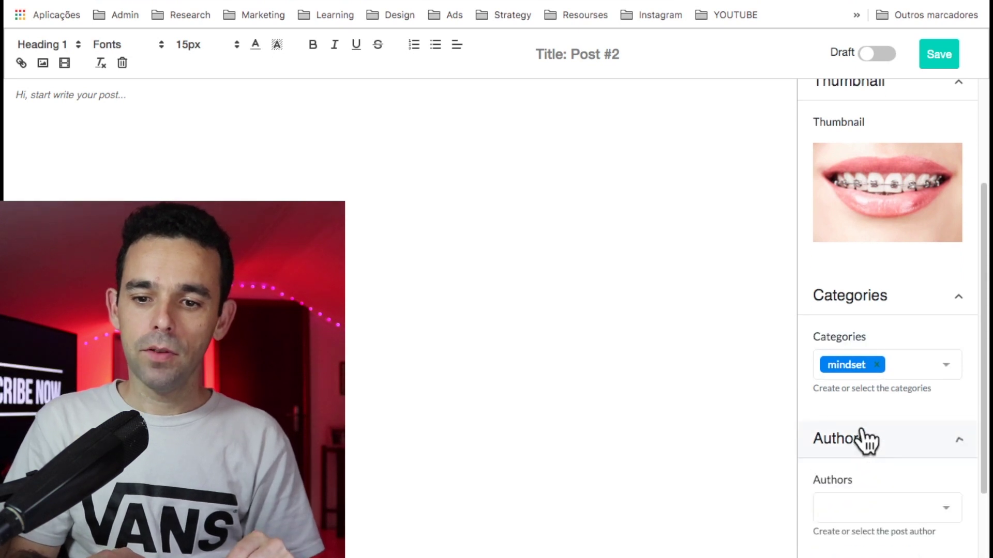
scroll(862, 440, down, 2)
click(857, 394)
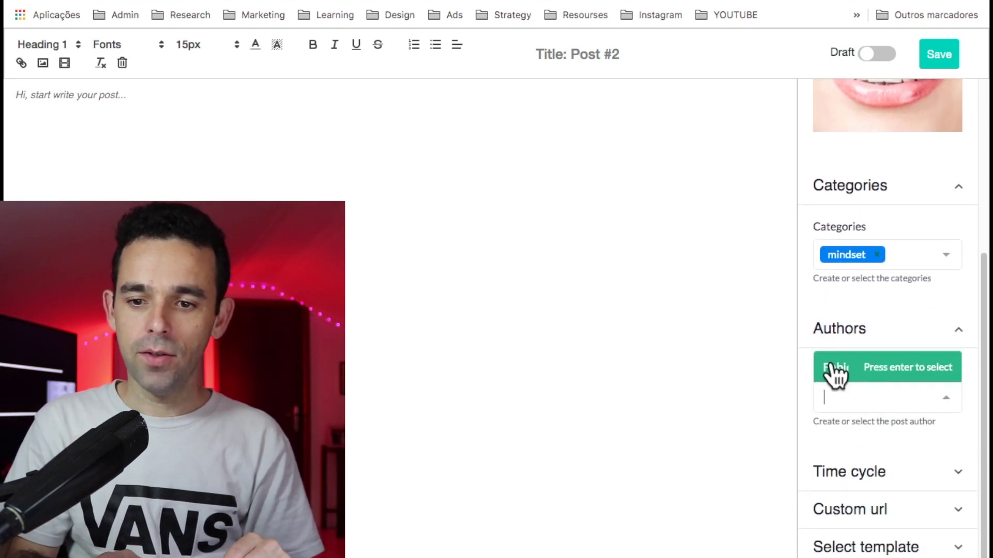
click(834, 368)
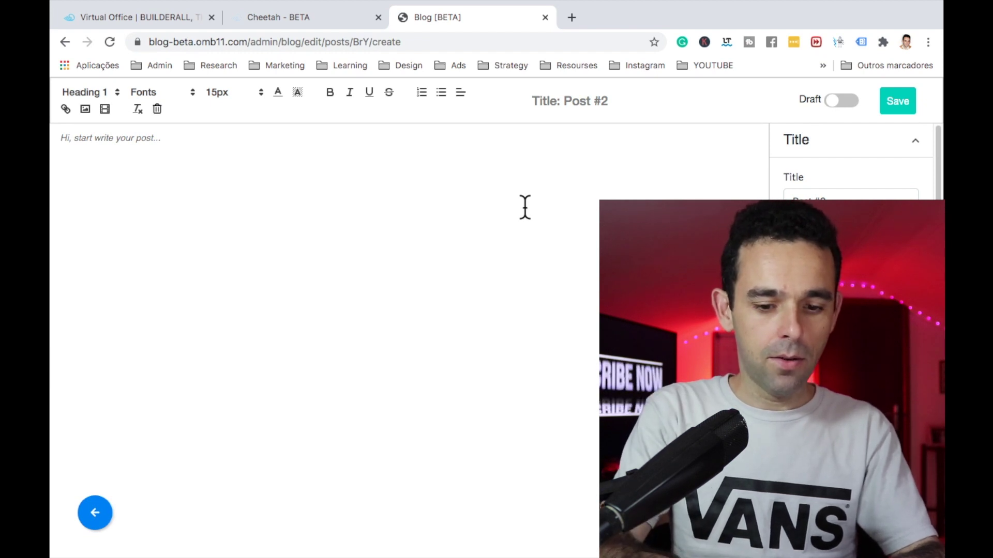
Step: Fill Post #2's body with repeated 'heloooooooo' text and add a new line
click(525, 207)
text(heloooooooo heloooooooo heloooooooo heloooooooo)
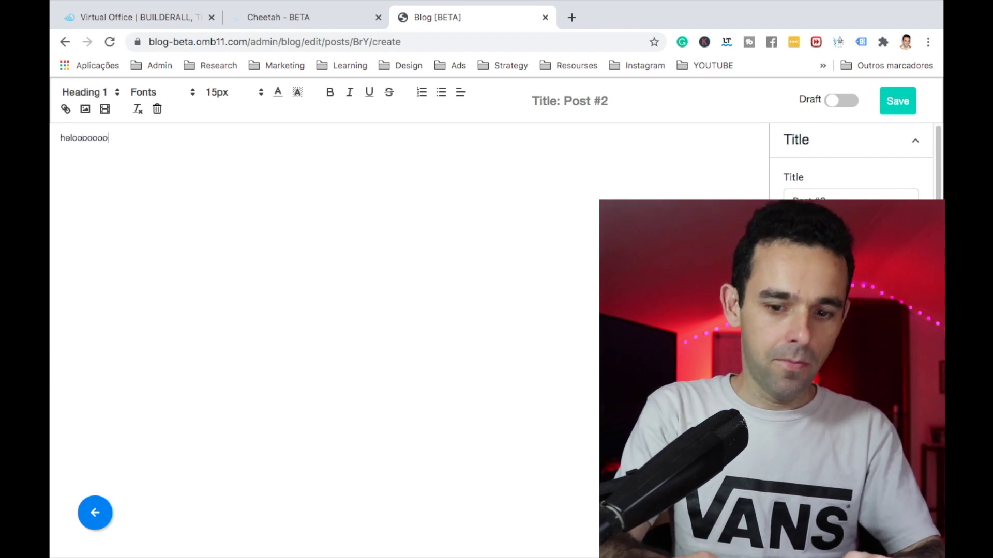
key(ctrl+v)
key(ctrl+v)
key(ctrl+v)
key(ctrl+v)
key(ctrl+v)
key(ctrl+v)
key(ctrl+v)
key(ctrl+v)
key(ctrl+v)
key(ctrl+v)
key(ctrl+v)
key(ctrl+v)
key(ctrl+v)
key(ctrl+v)
key(ctrl+v)
key(ctrl+v)
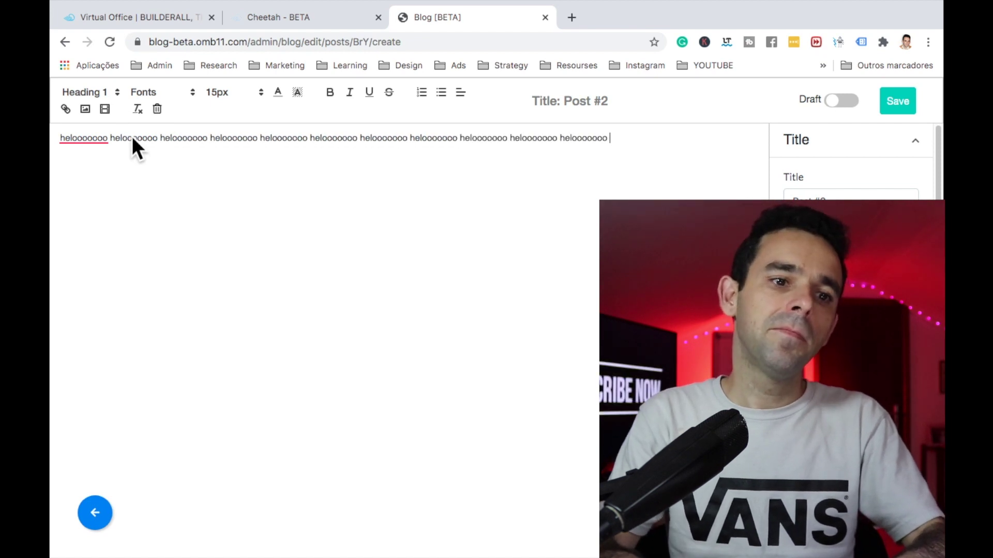
key(Return)
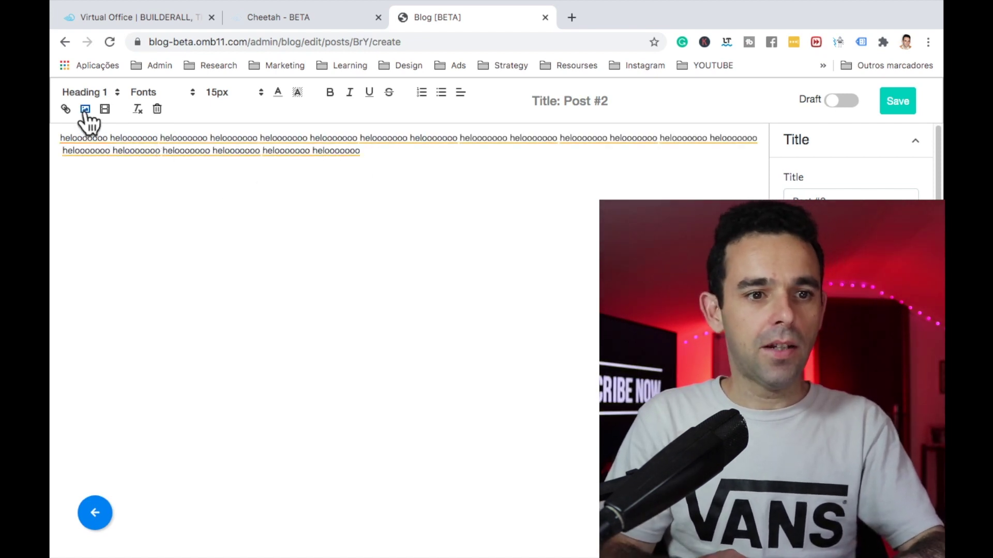
Step: Insert the root-canal image at about 448 × 252, then start linking the words LINK HERE
click(86, 110)
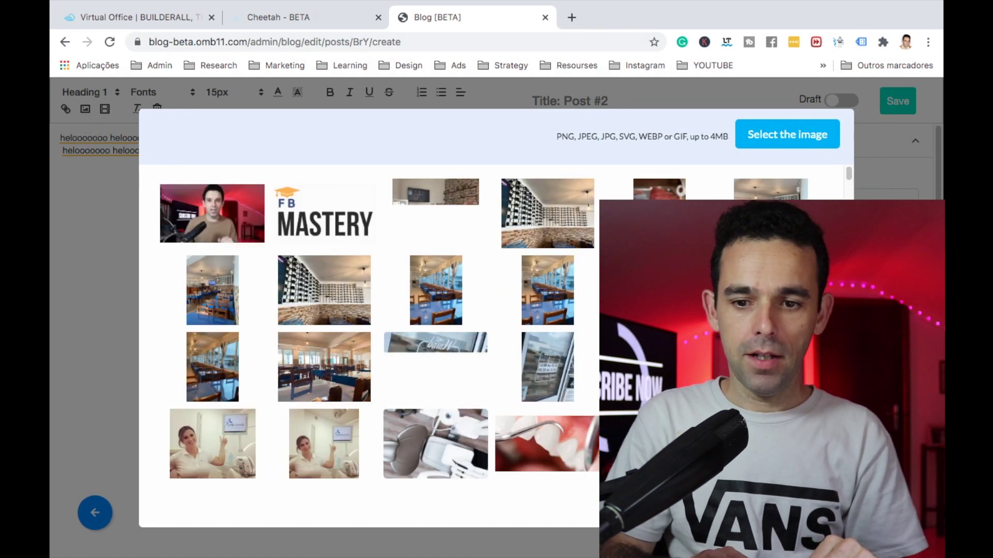
click(569, 362)
click(590, 353)
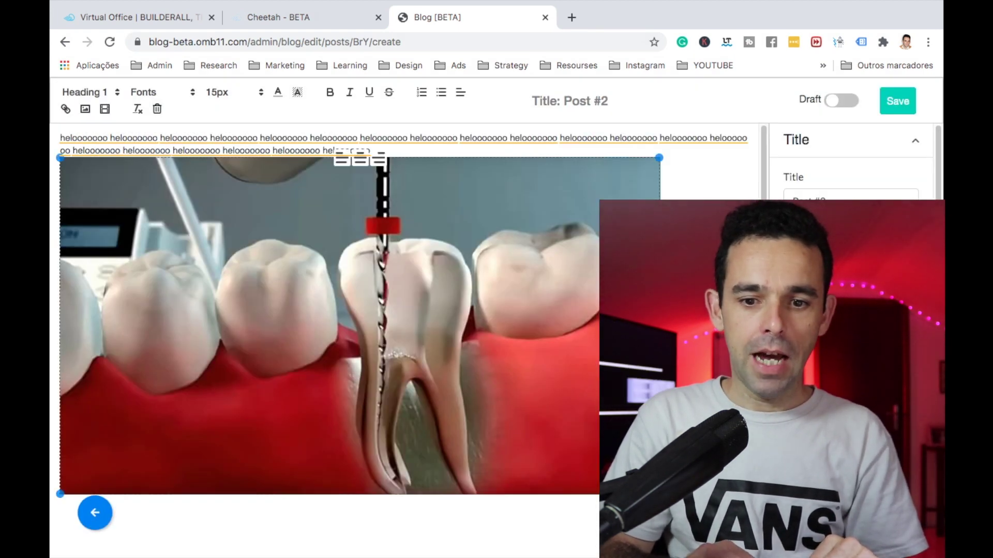
drag(660, 495, 372, 350)
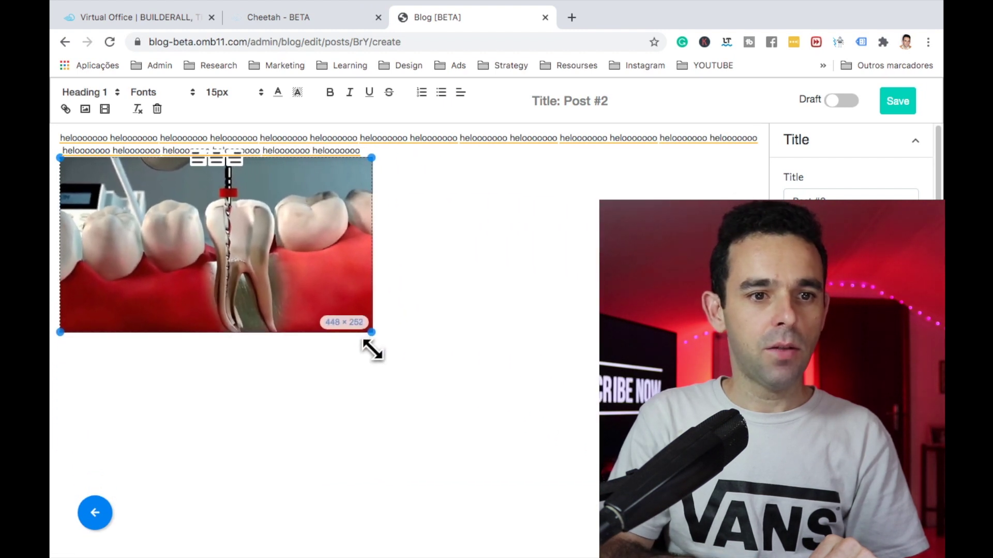
click(418, 326)
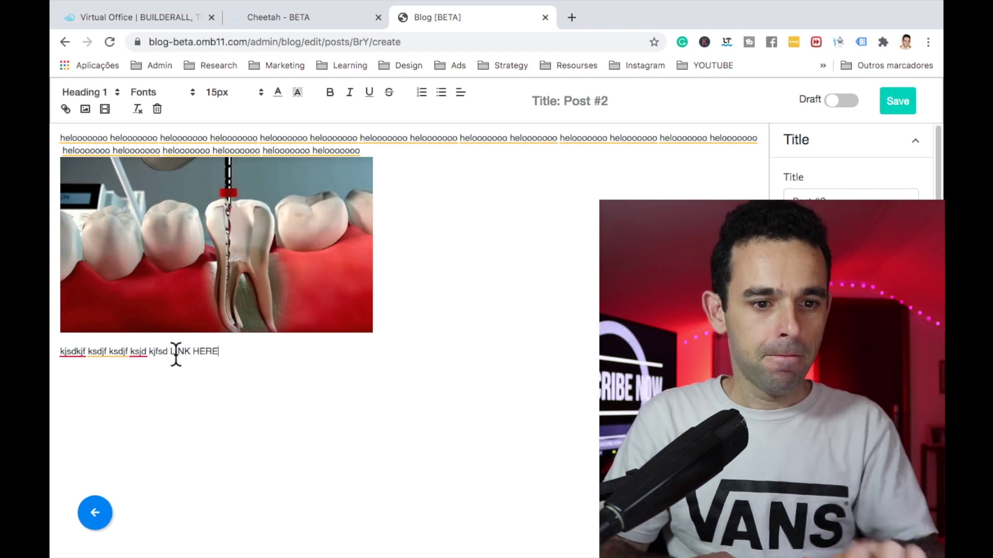
drag(171, 352, 222, 351)
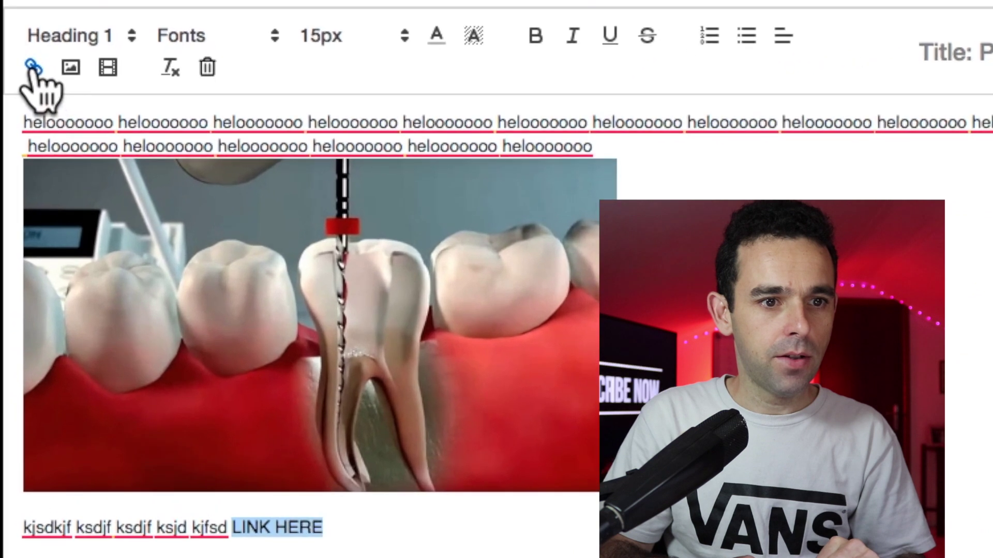
click(65, 108)
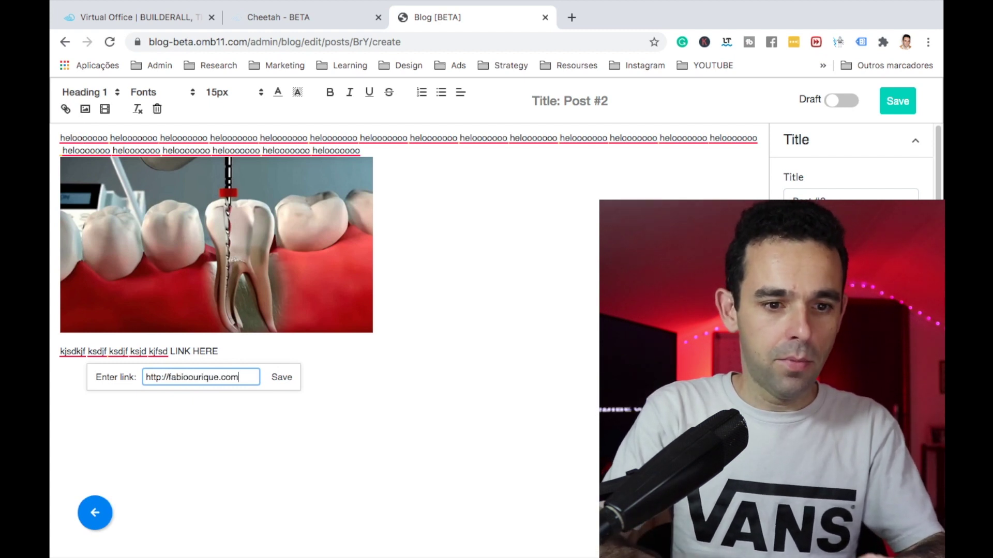
Step: Save the web link on LINK HERE, save Post #2, and return to the posts list
click(274, 380)
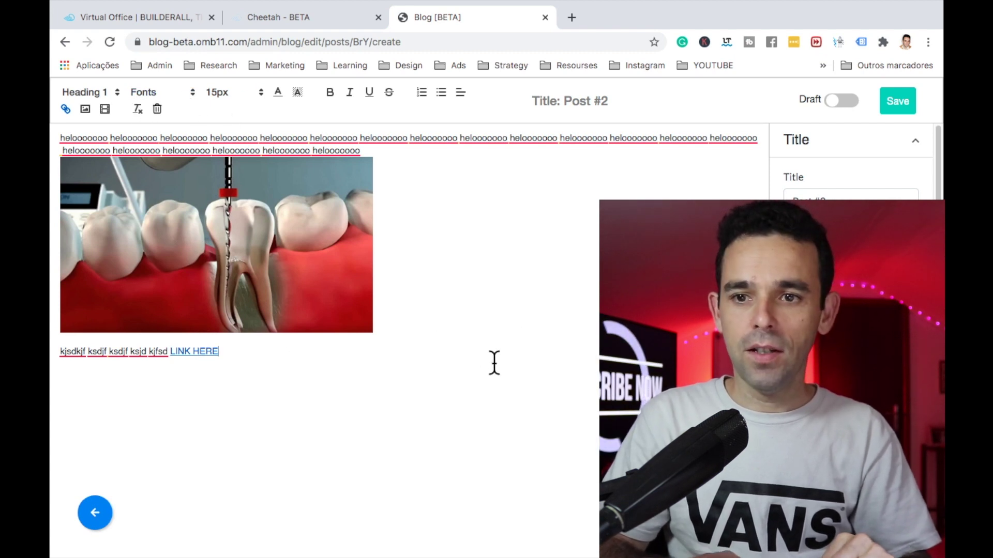
click(900, 106)
click(473, 391)
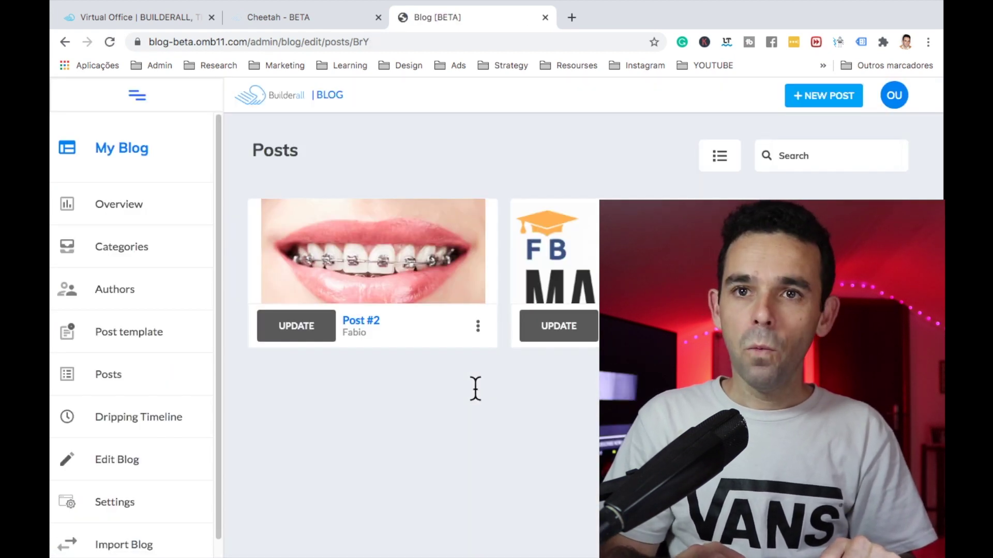
Step: Connect the My Website site to the blog with the Blank template, then switch to the Cheetah - BETA tab
scroll(133, 407, down, 2)
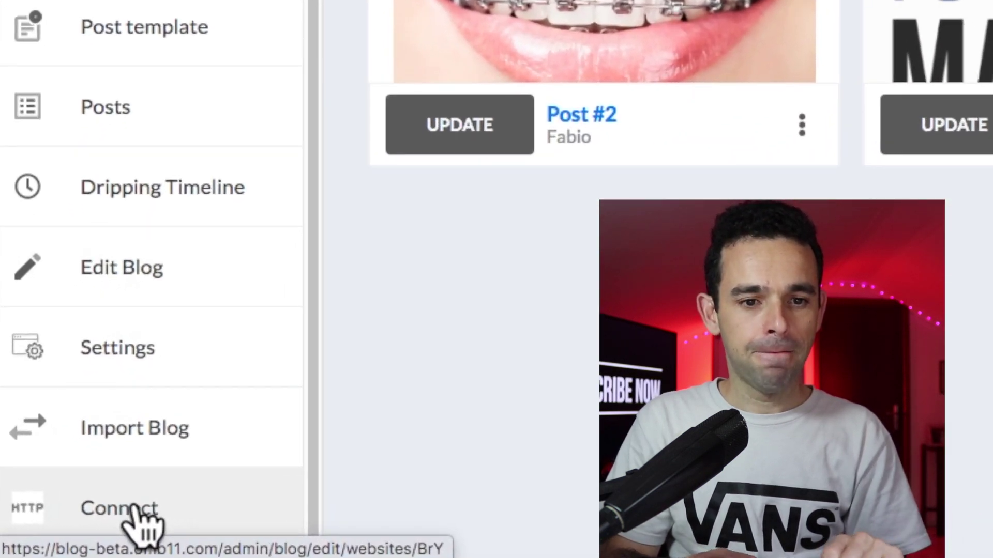
click(135, 506)
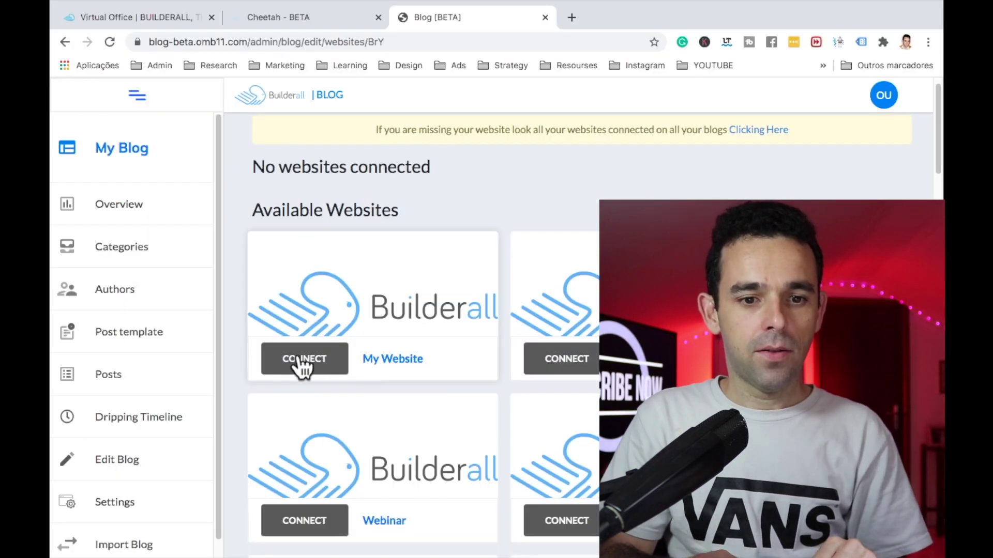
drag(362, 371, 451, 374)
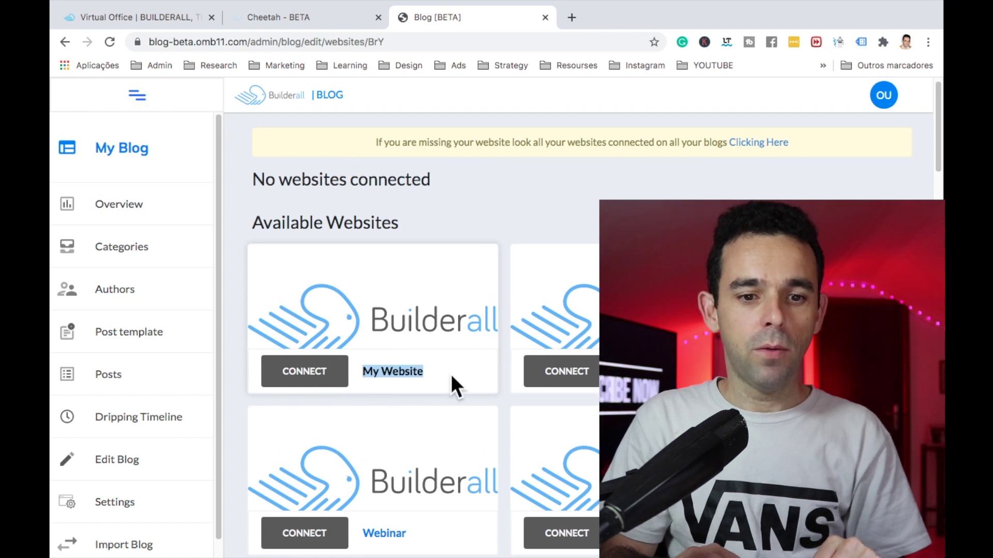
click(451, 374)
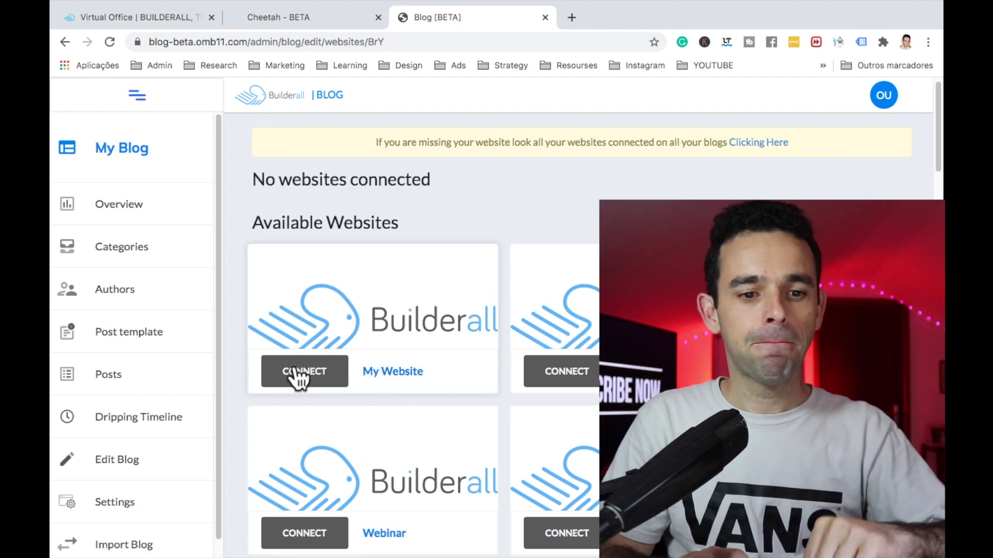
click(297, 371)
click(340, 293)
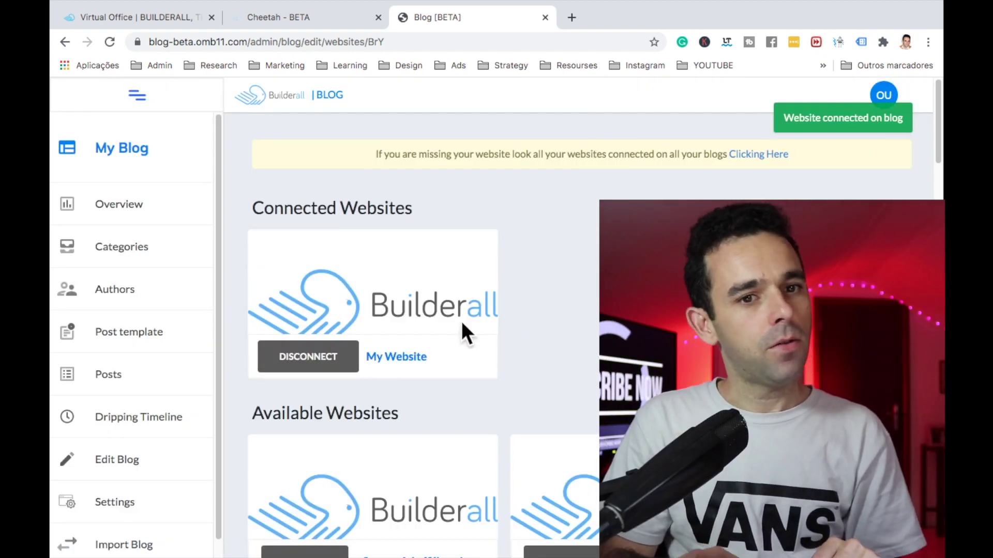
click(321, 15)
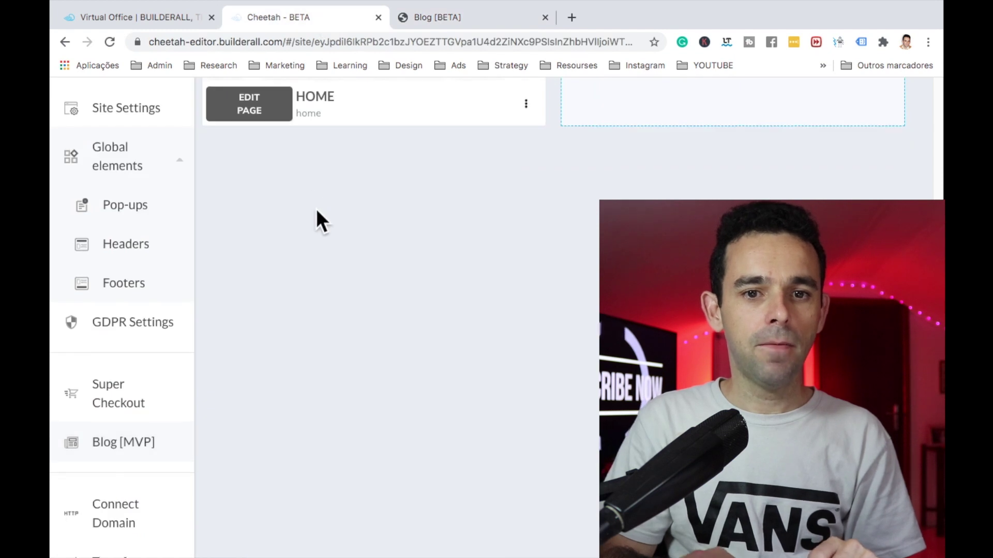
Step: Go back to the sites dashboard and open MY WEBSITE for editing
scroll(325, 165, up, 5)
click(337, 107)
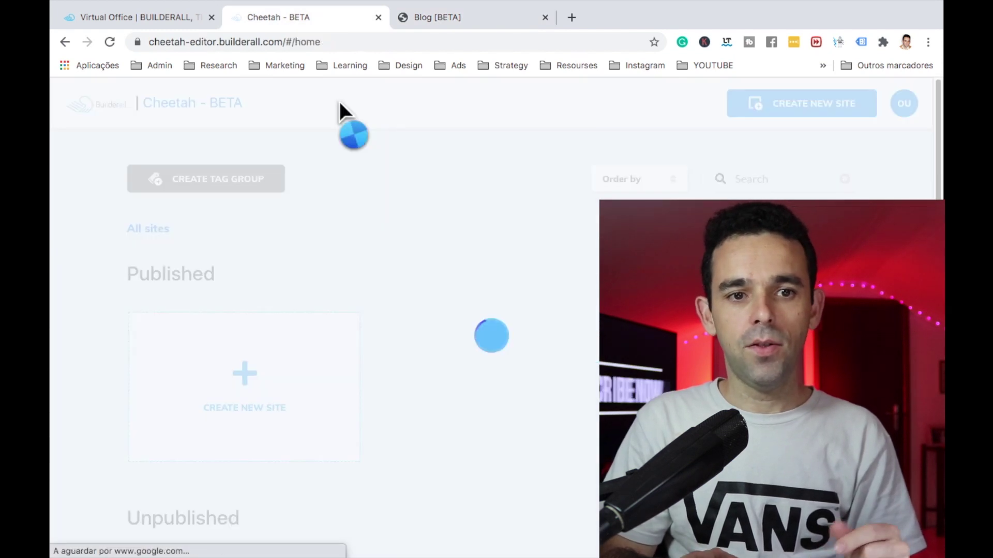
scroll(364, 295, down, 2)
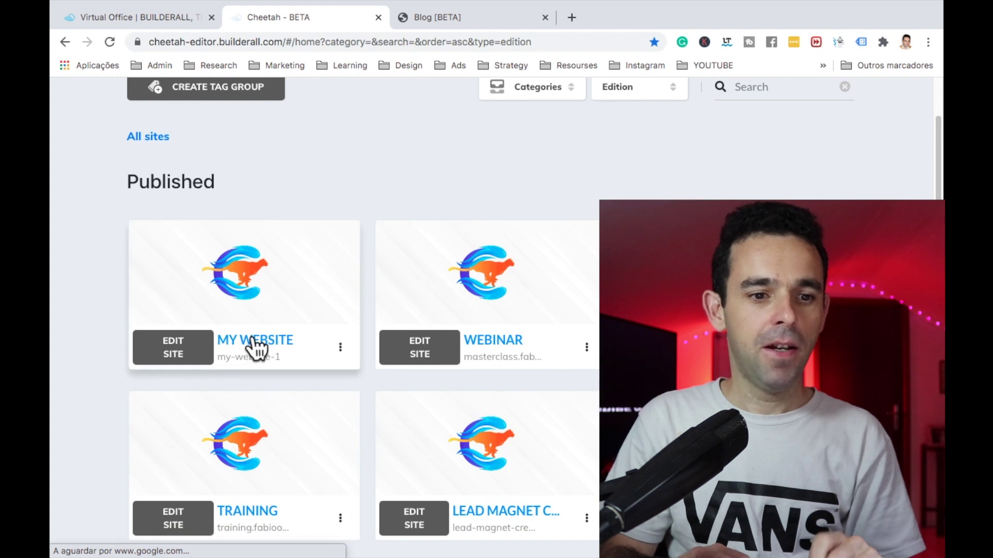
click(172, 347)
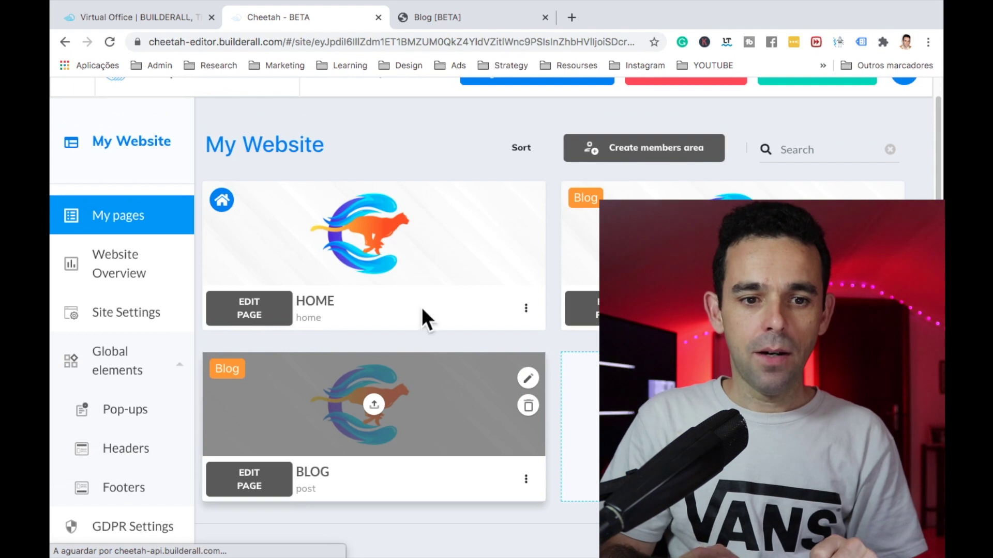
Step: Open the BLOG feed page in the editor and select its placeholder text box
drag(323, 318, 300, 295)
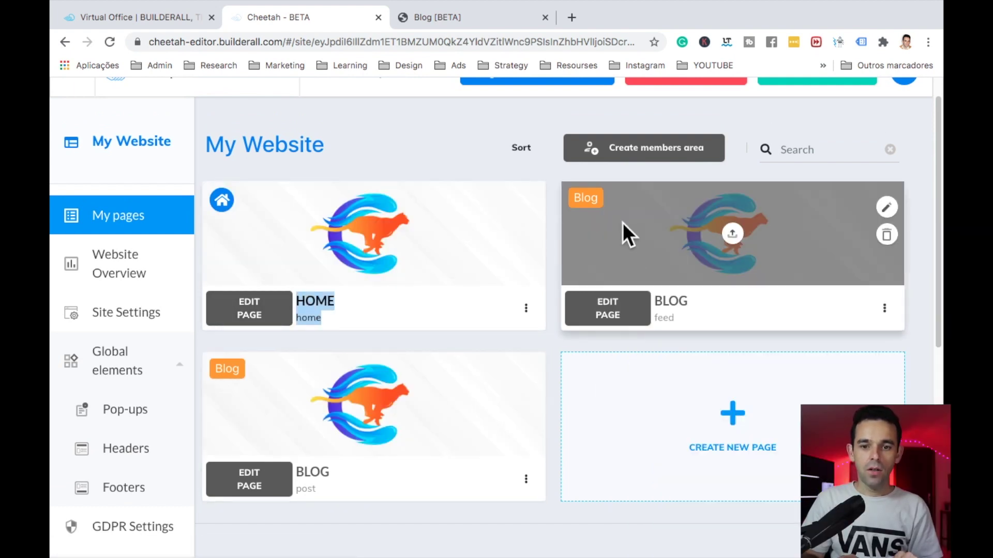
click(915, 290)
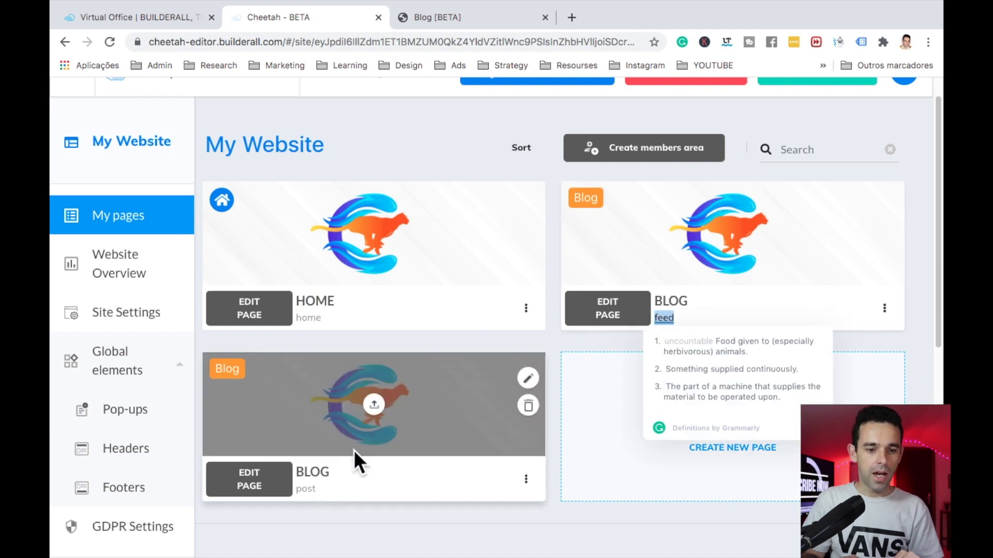
click(304, 468)
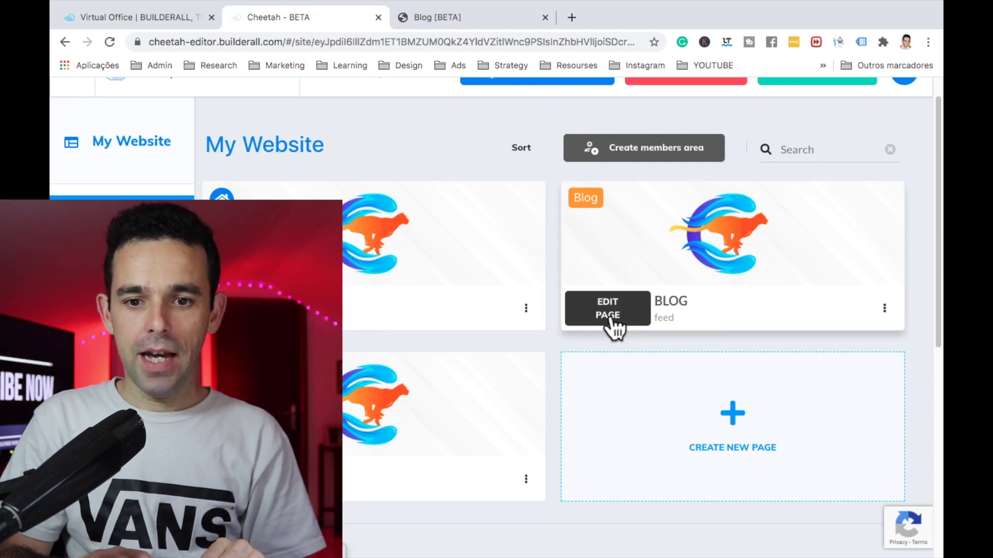
click(614, 325)
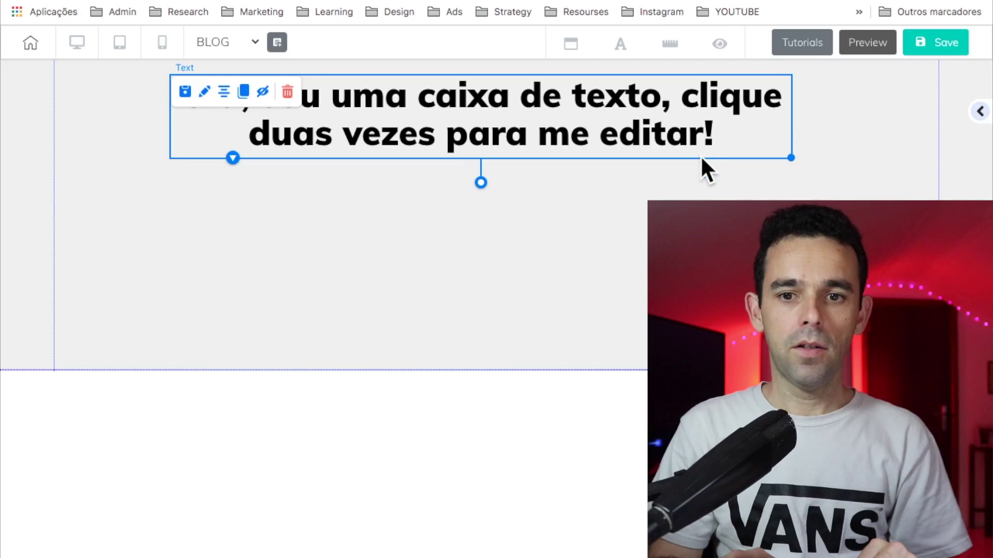
click(702, 161)
click(373, 137)
Step: Delete the placeholder text box, then try a pink section background and discard it
click(288, 91)
click(561, 310)
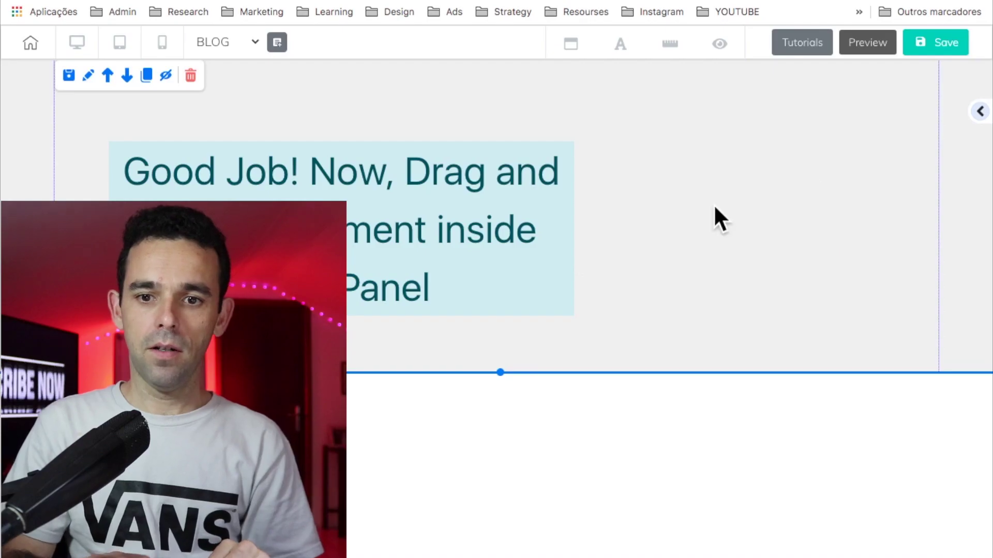
click(660, 299)
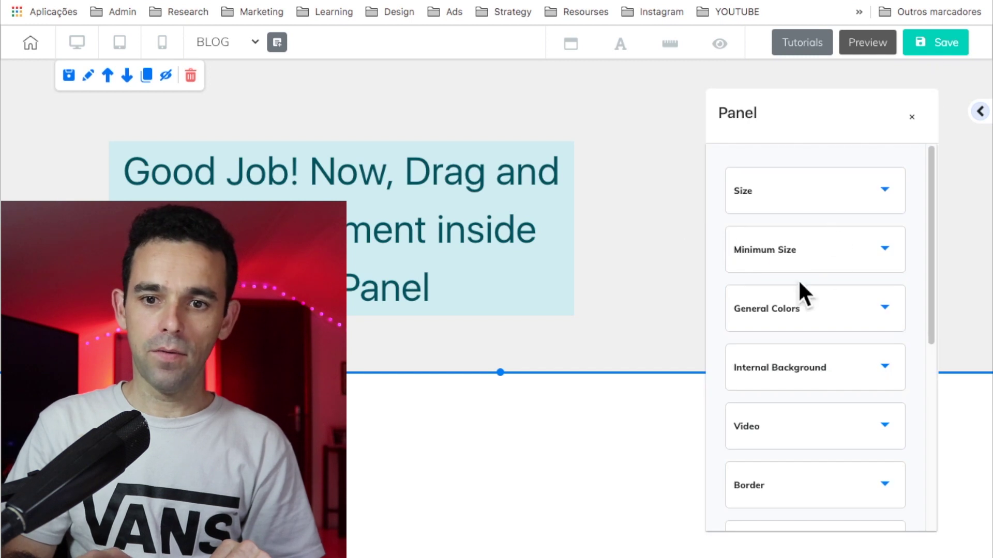
click(815, 310)
scroll(813, 315, down, 2)
click(737, 362)
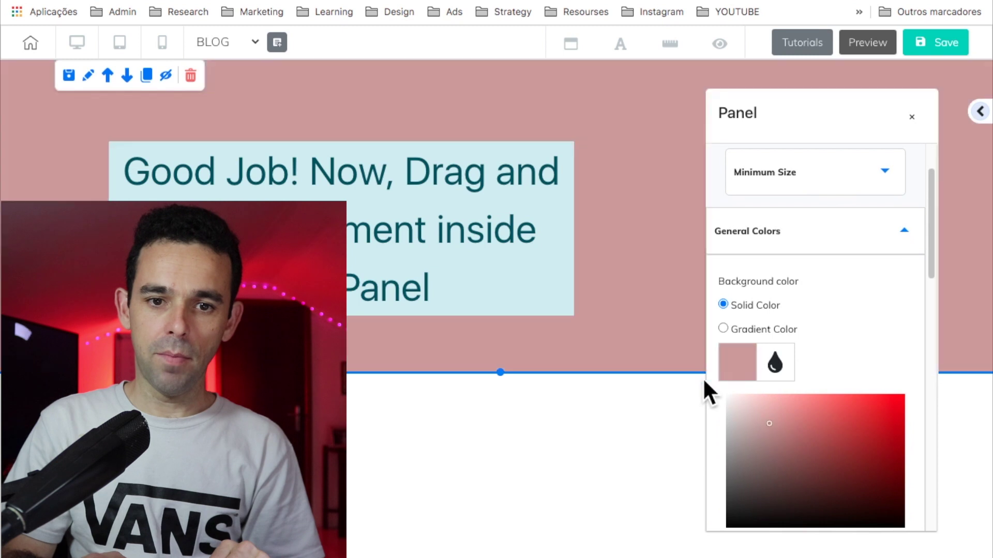
click(911, 117)
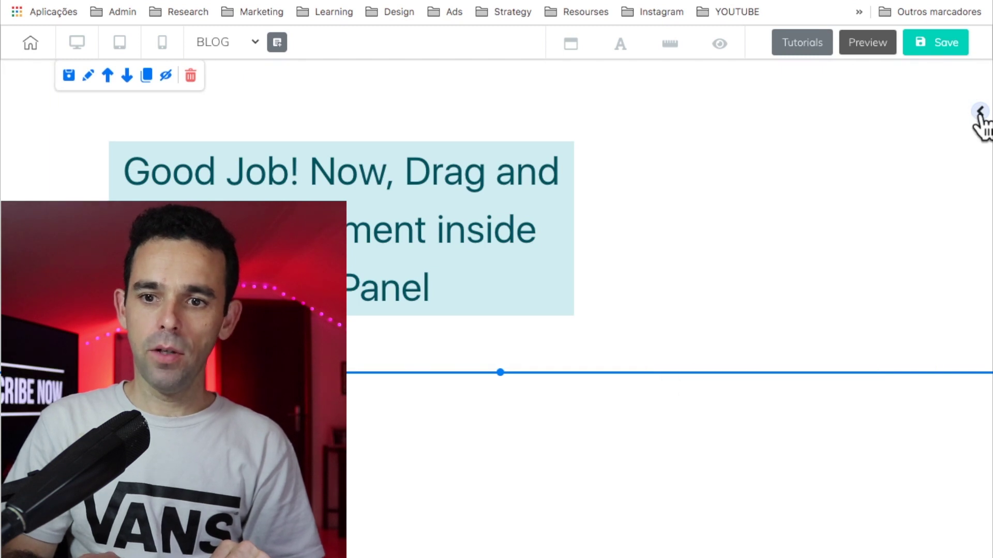
Step: Add a Title H1 text element at the section top reading MY BLOG
click(980, 112)
drag(848, 210, 543, 176)
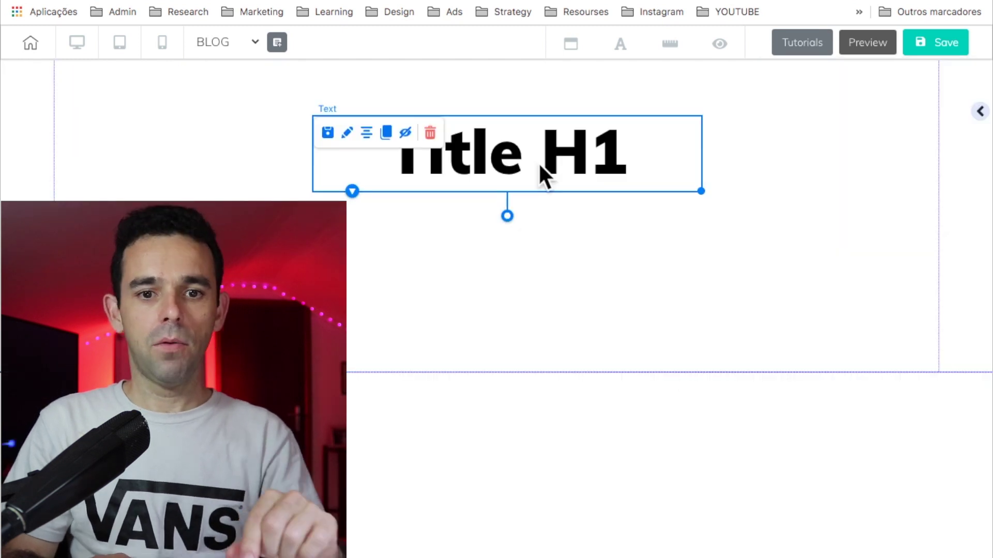
double_click(539, 166)
key(ctrl+a)
text(MY)
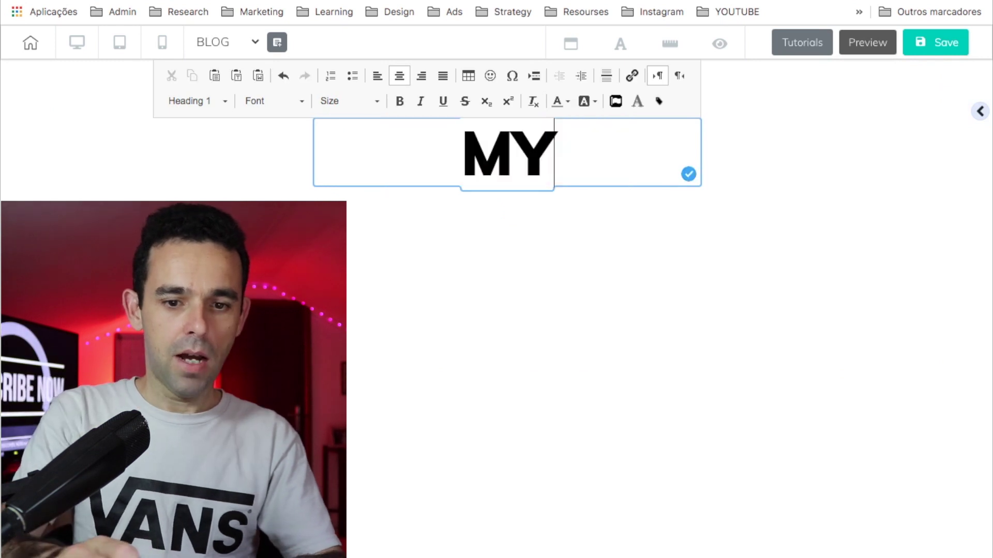
text( BLOG)
click(496, 280)
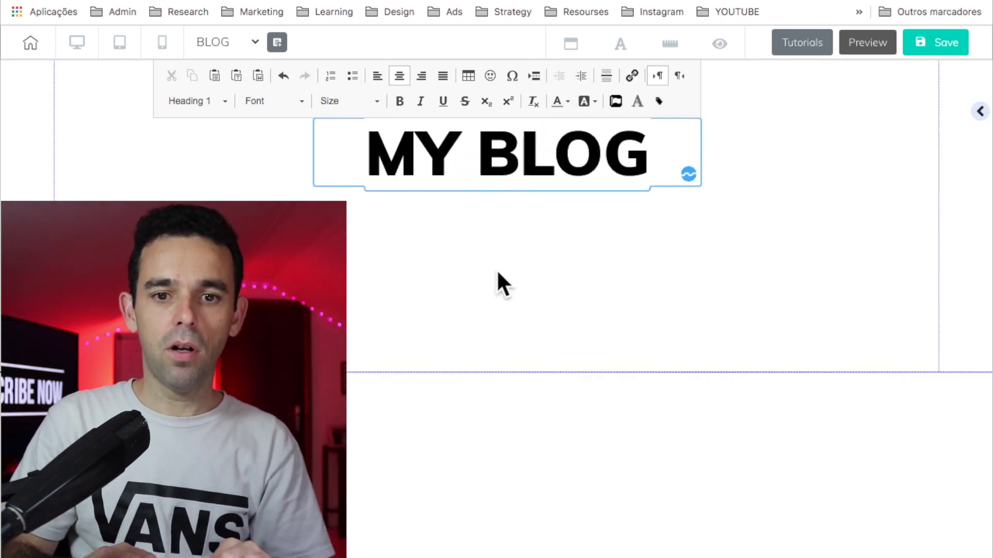
Step: Shorten the section to just below MY BLOG and show the panel templates
click(506, 152)
drag(501, 375, 511, 254)
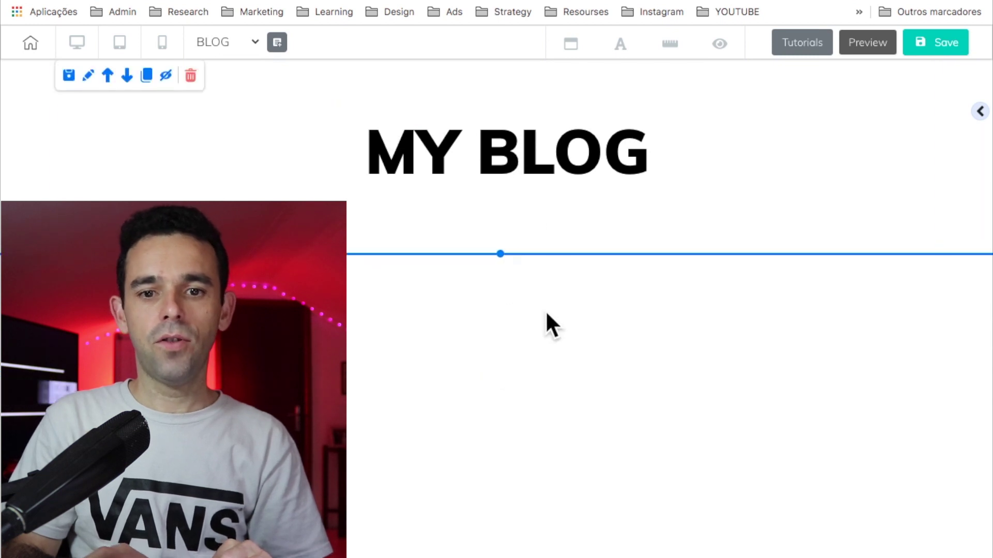
click(548, 162)
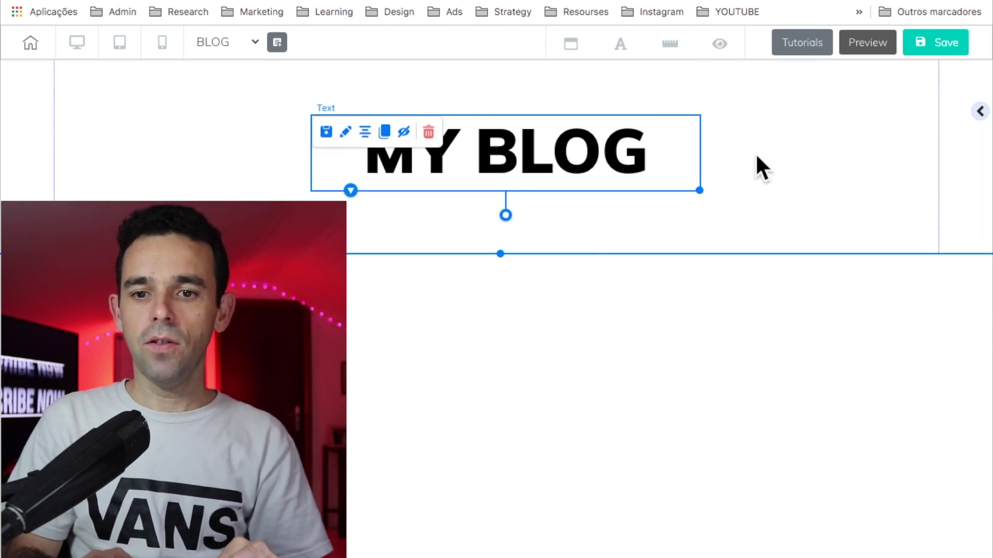
click(760, 200)
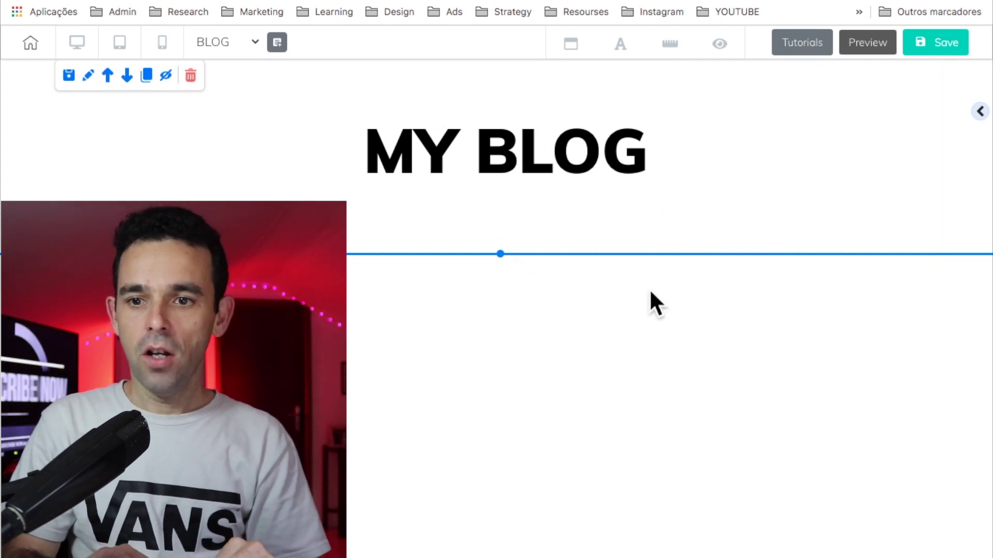
click(980, 111)
click(823, 153)
Step: Add a blank panel below the MY BLOG heading and close its settings
click(841, 253)
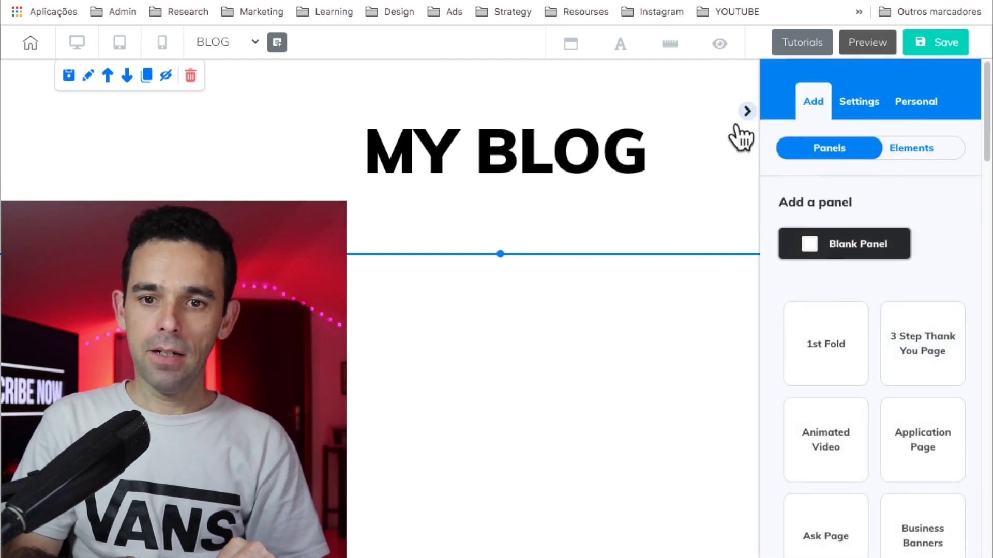
click(747, 111)
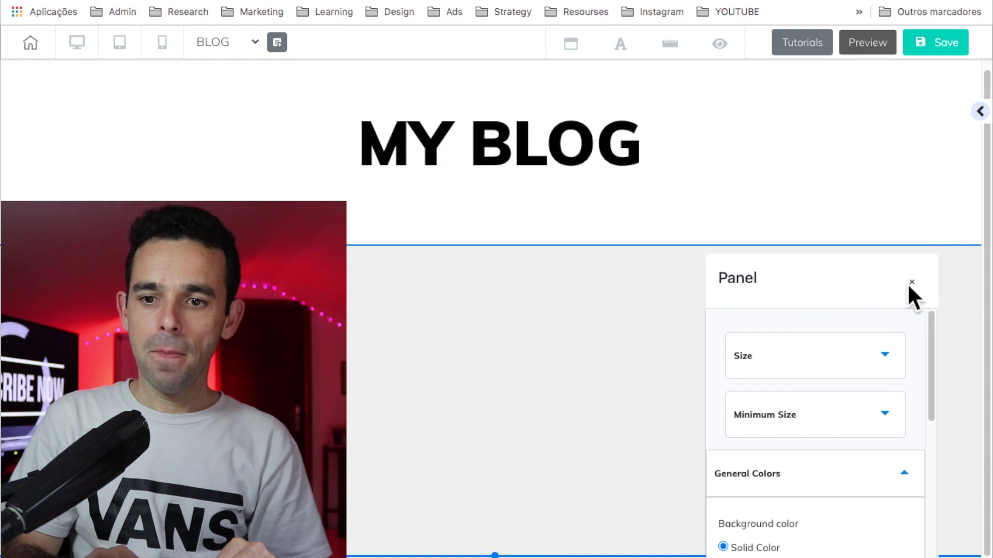
click(914, 279)
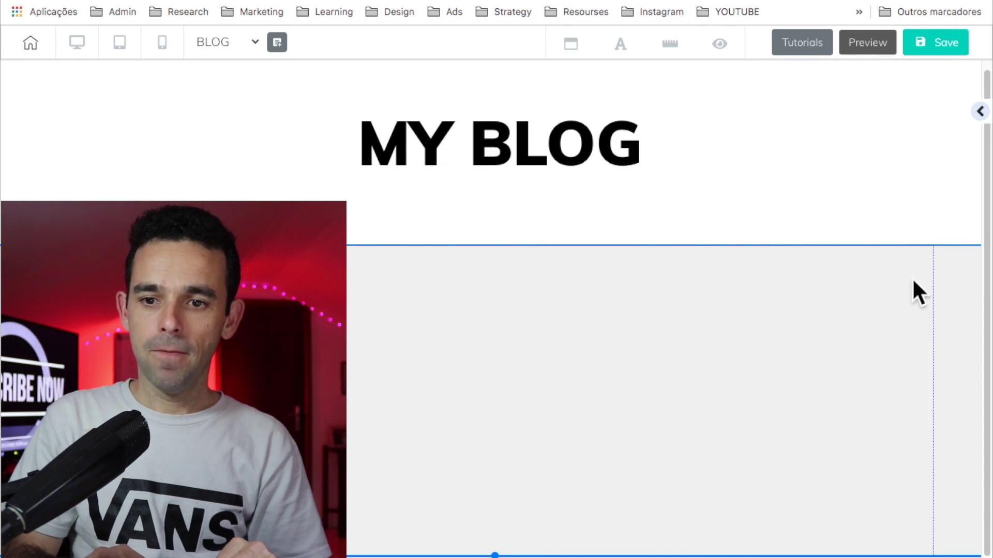
Step: Drag a Blog FeedNews layout into the grey section and narrow it so the posts reflow
click(981, 111)
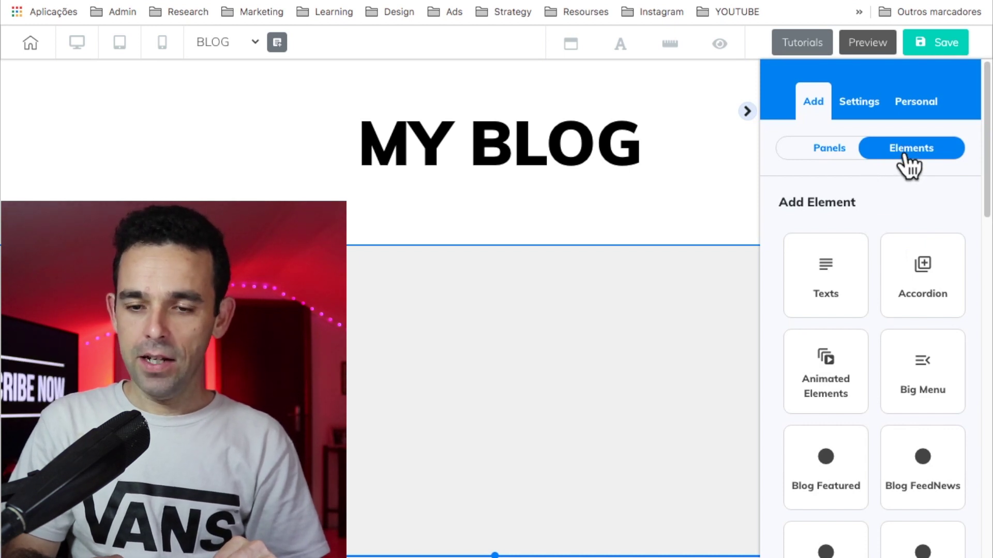
scroll(895, 398, down, 2)
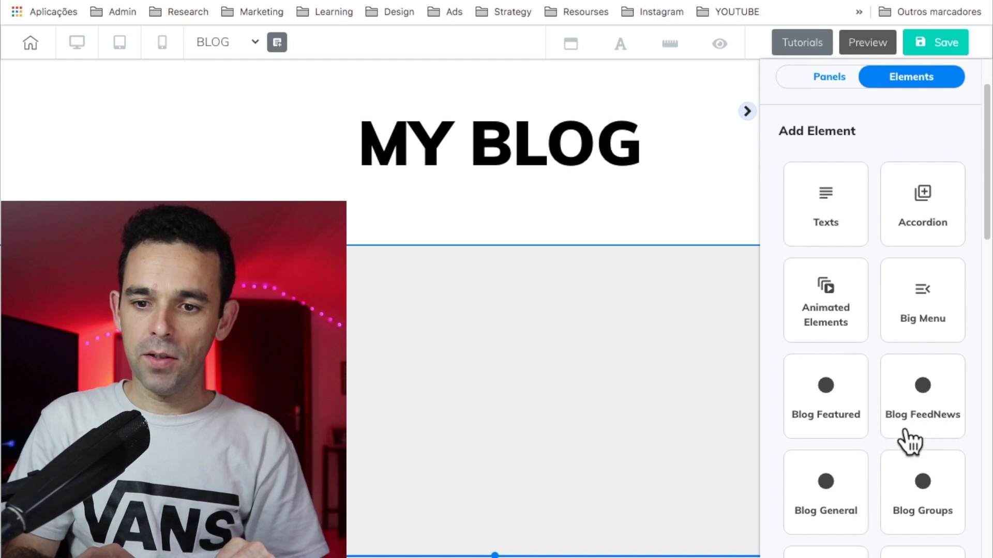
click(931, 432)
scroll(926, 393, down, 2)
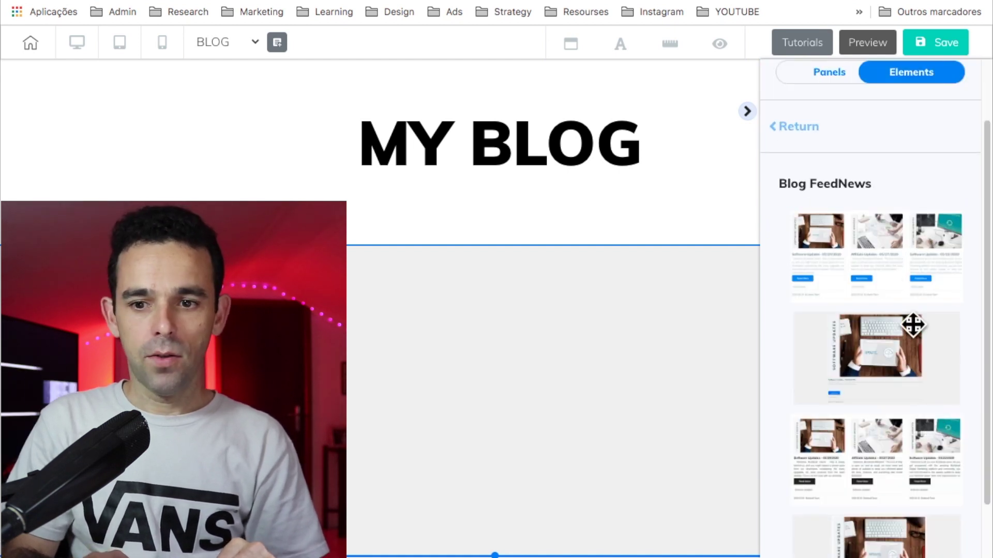
scroll(886, 403, down, 2)
scroll(886, 401, up, 2)
drag(864, 231, 588, 270)
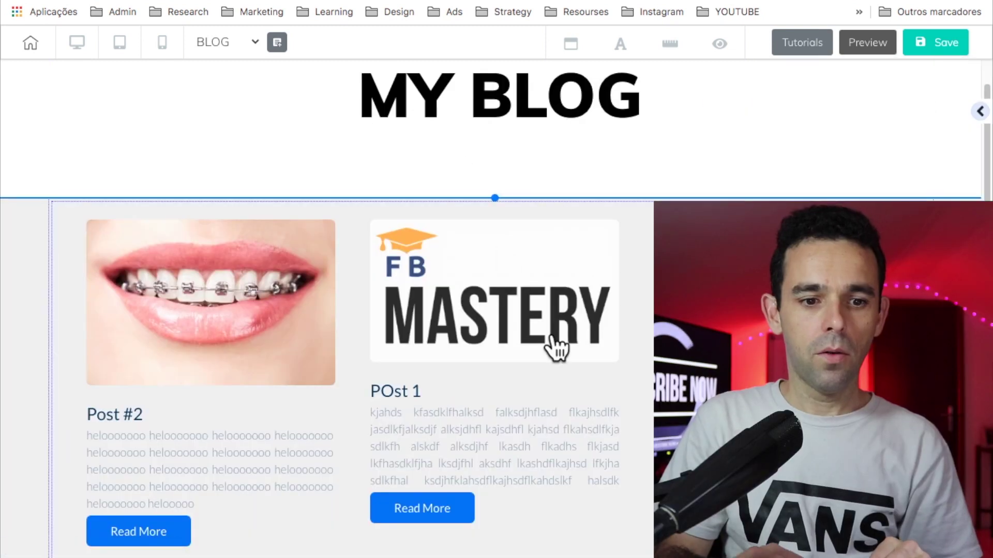
scroll(553, 343, down, 5)
scroll(552, 333, down, 6)
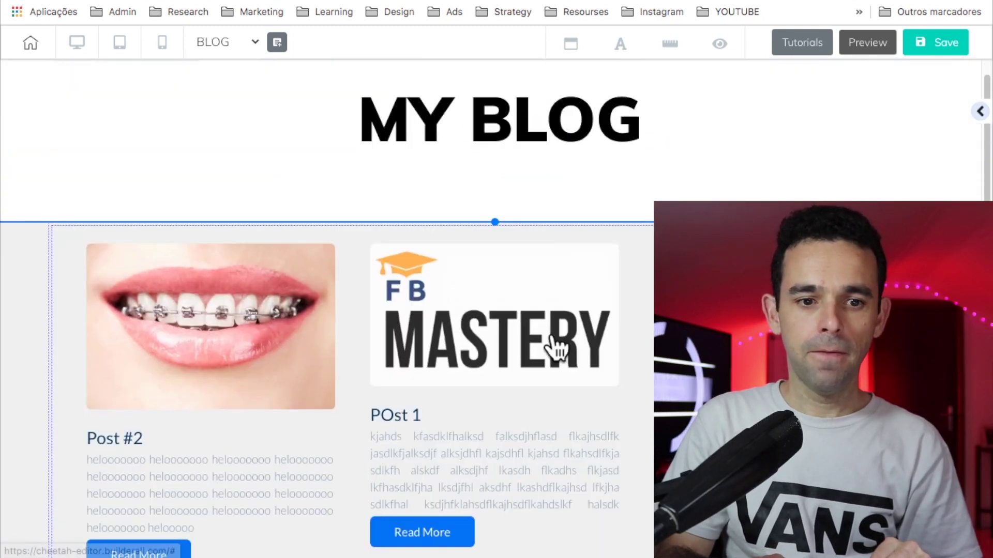
drag(913, 465, 762, 454)
scroll(763, 454, up, 4)
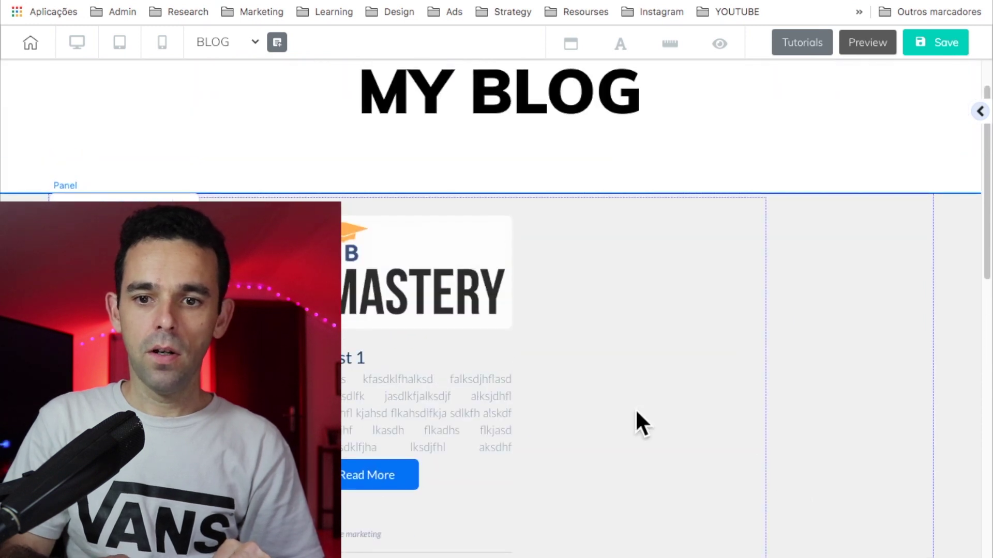
Step: Drop a Title H3 heading into the panel beside the post feed
click(833, 326)
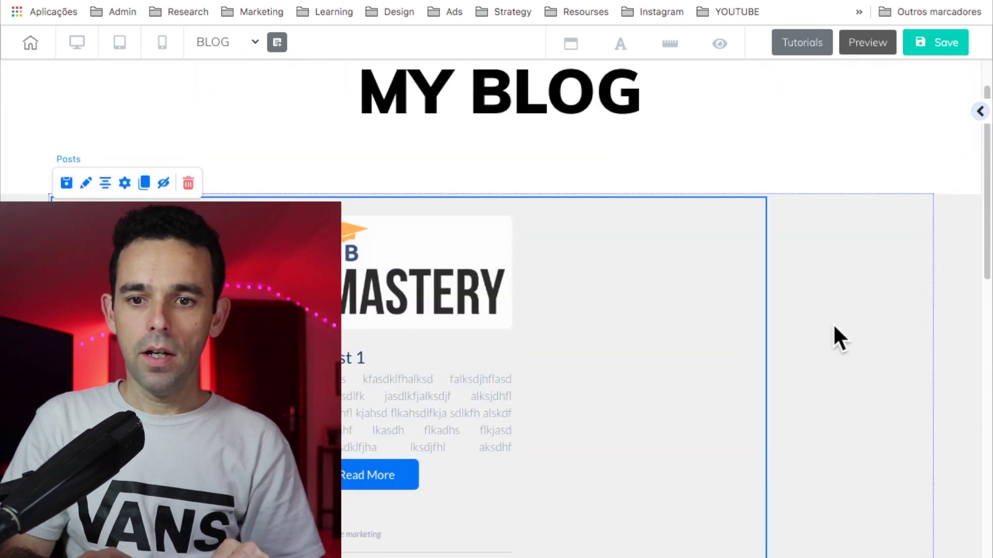
click(981, 111)
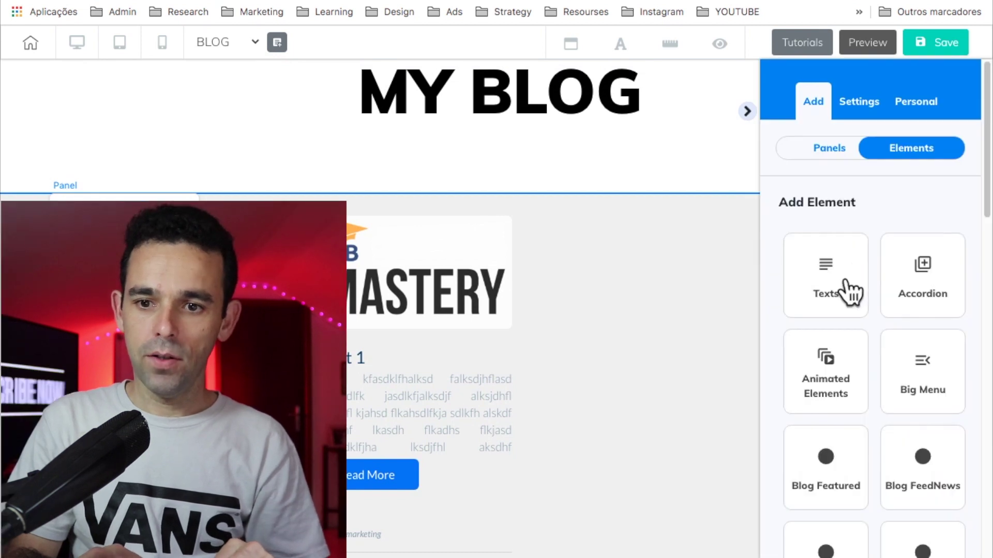
click(848, 292)
drag(843, 328, 631, 364)
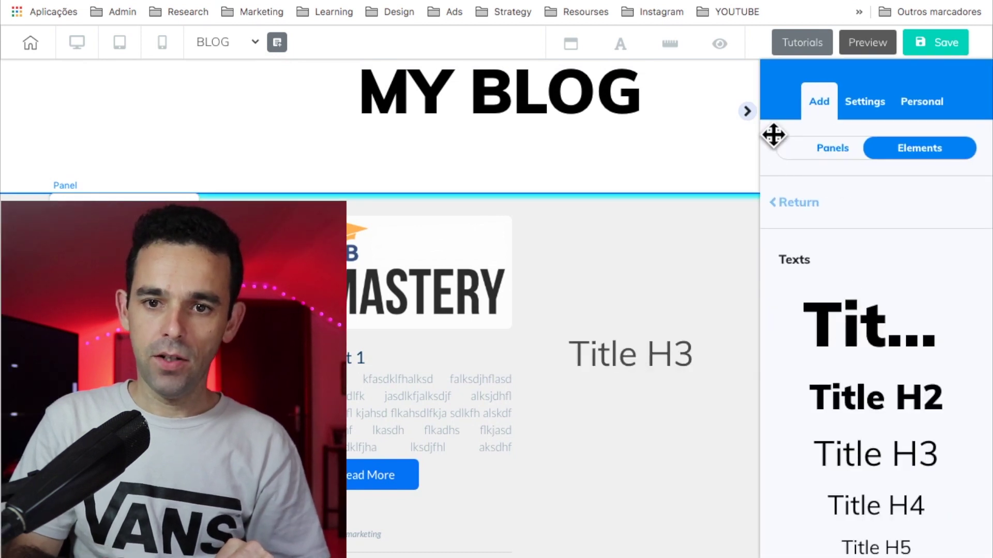
click(746, 113)
click(747, 352)
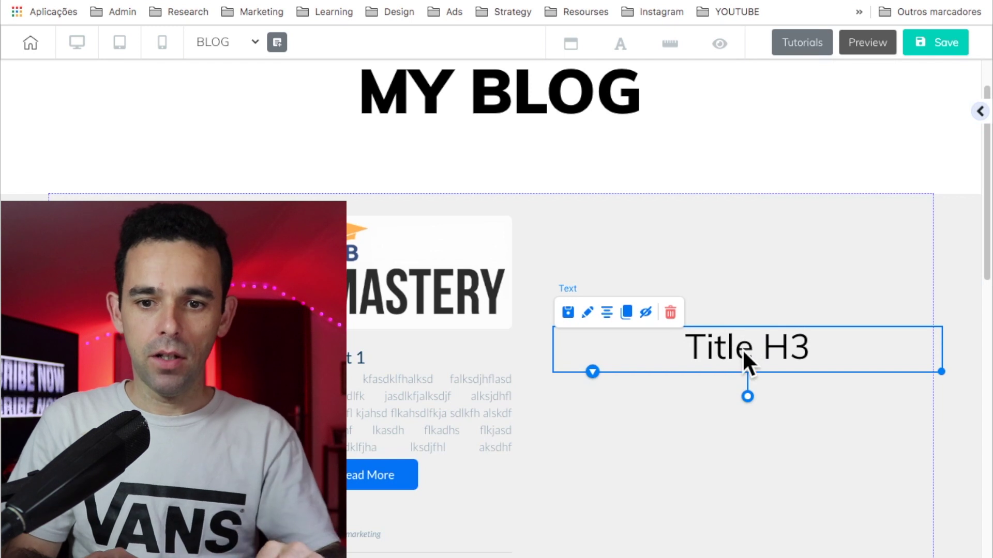
Step: Retype the heading as Categories, then narrow it and move it into the right column
double_click(745, 350)
text(Cate)
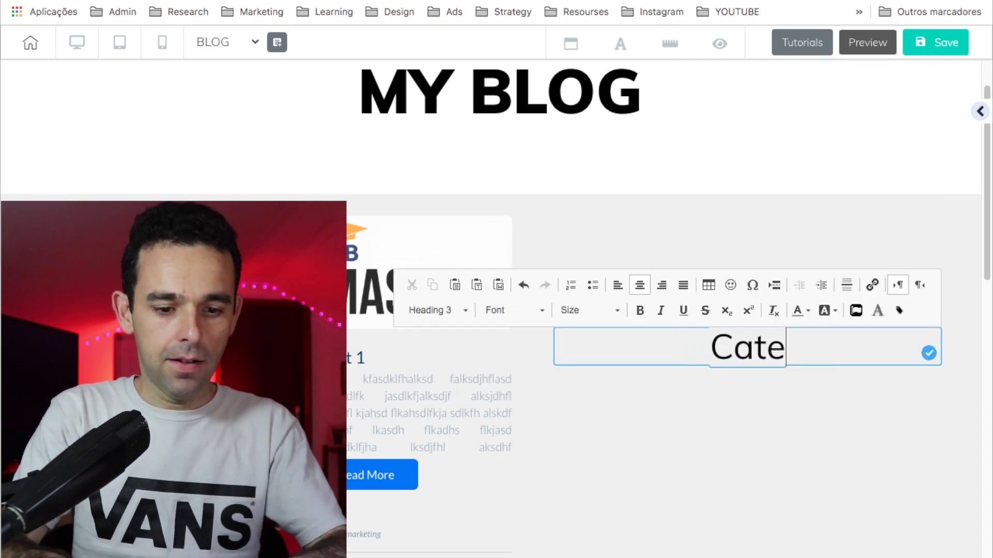
text(gories)
click(928, 353)
drag(901, 377, 855, 262)
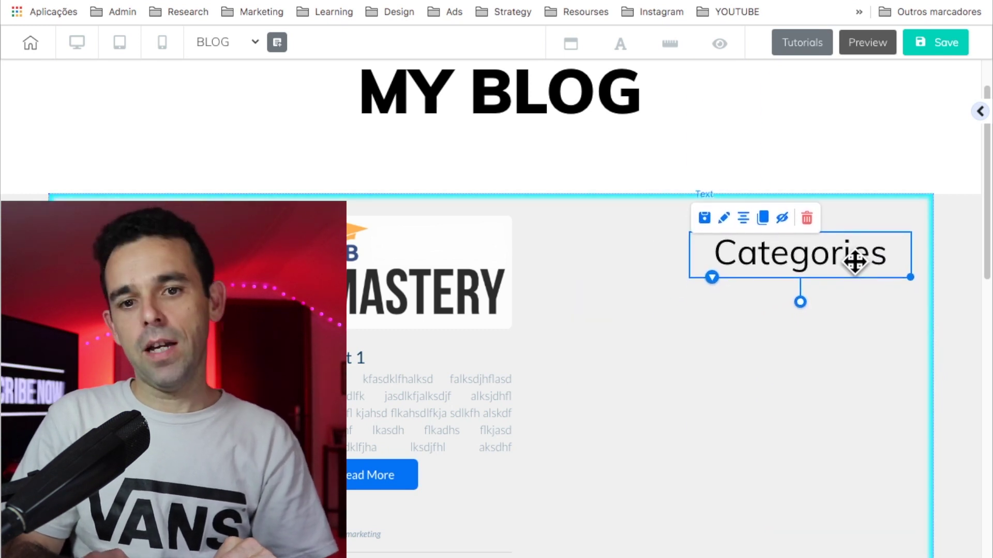
click(834, 347)
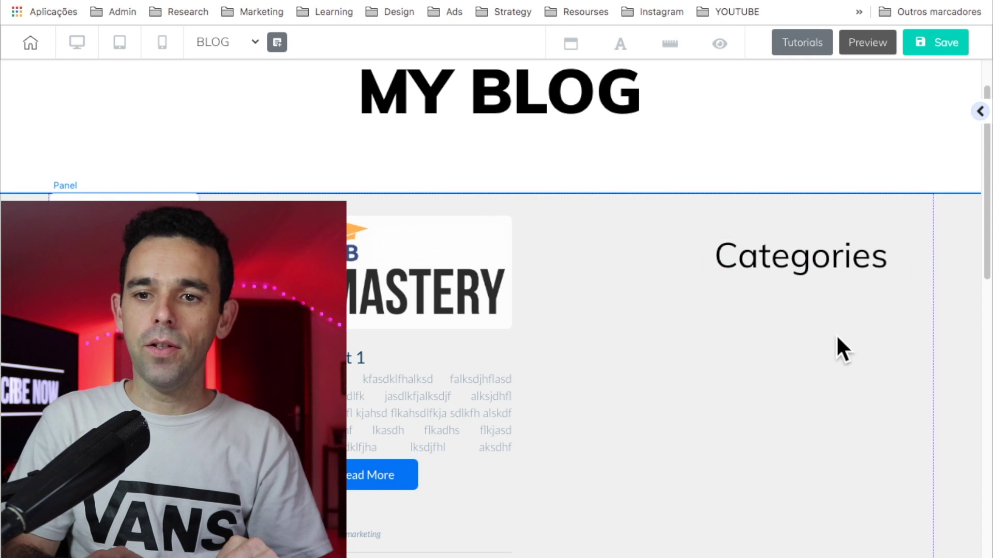
Step: Drag a Blog Lists category style into the panel
click(979, 111)
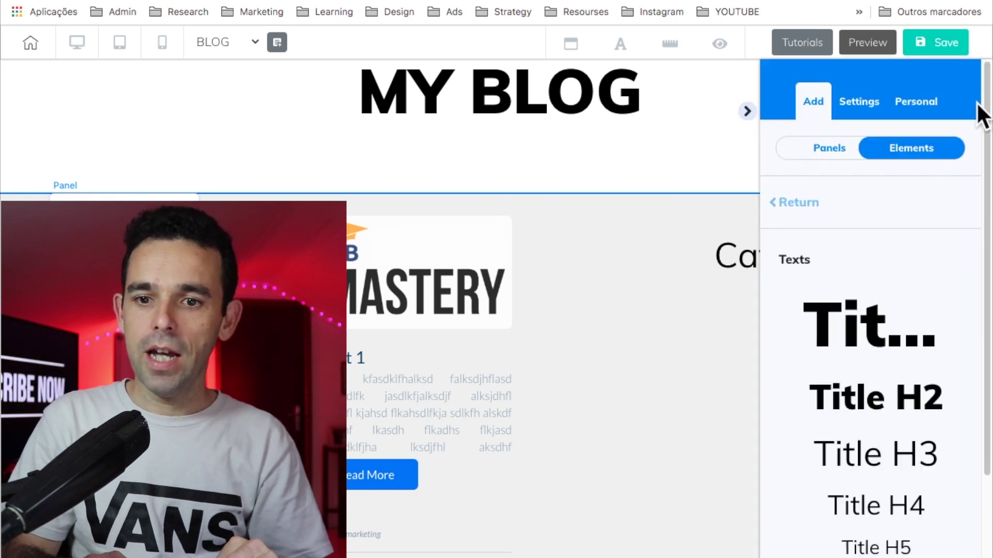
click(780, 209)
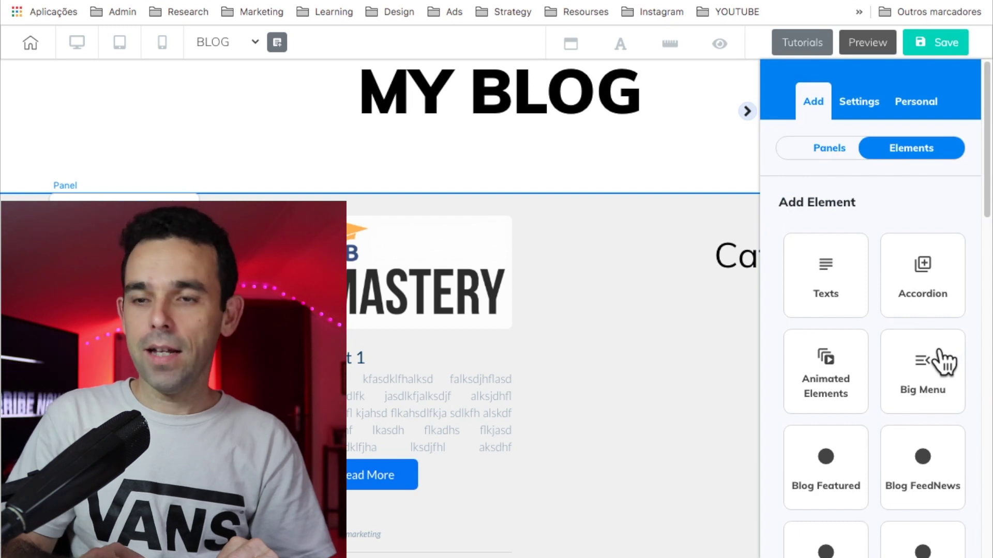
scroll(944, 362, down, 3)
scroll(944, 362, up, 3)
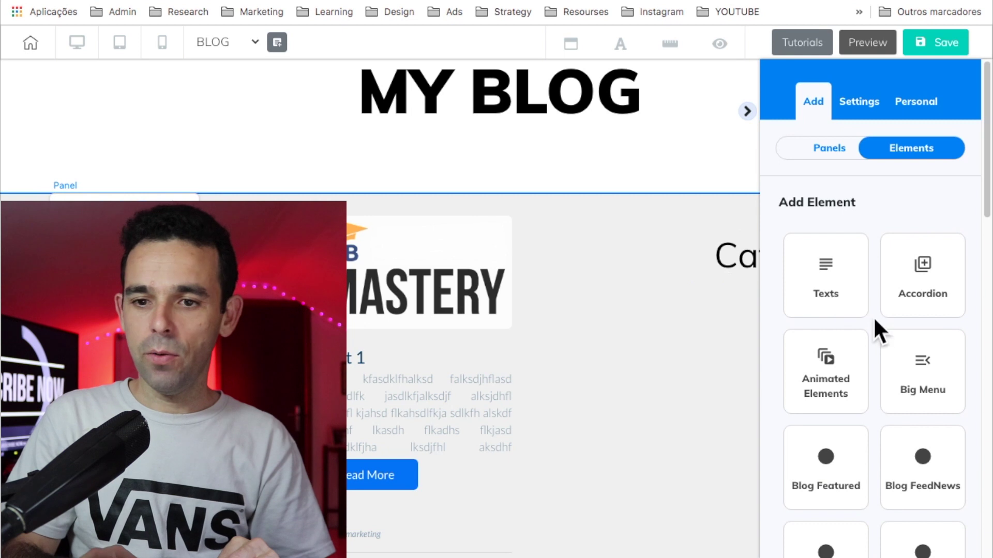
scroll(913, 336, down, 7)
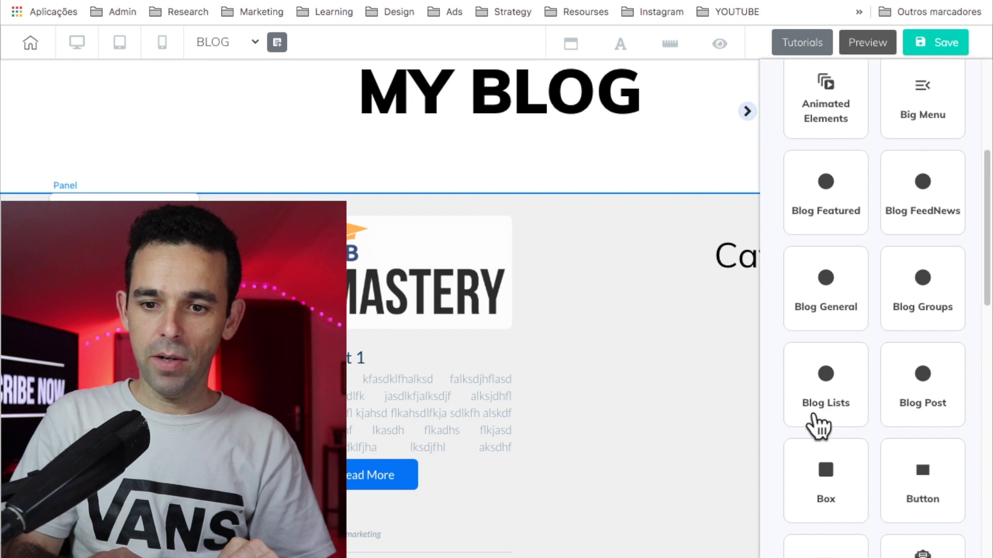
click(814, 420)
scroll(815, 414, down, 2)
drag(761, 326, 626, 347)
drag(735, 125, 745, 118)
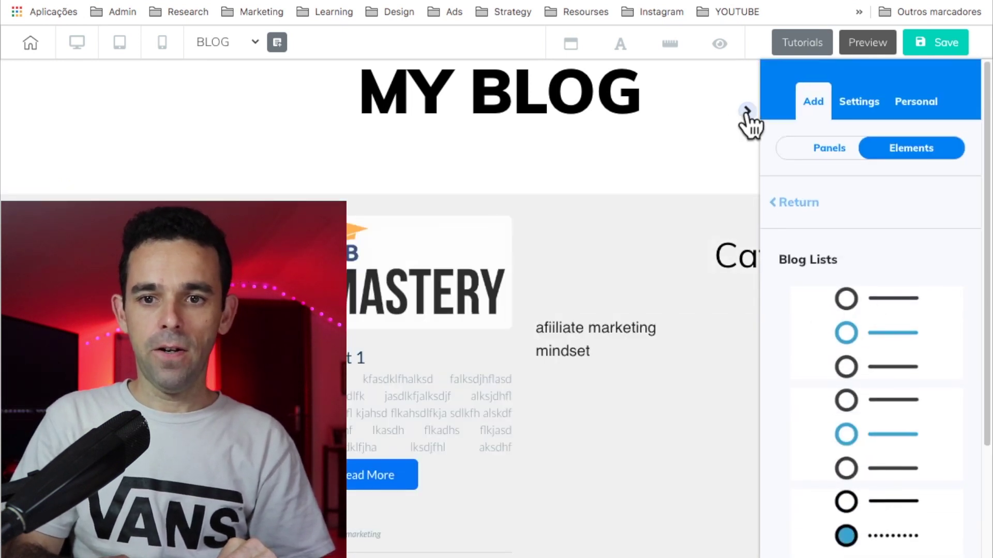
Step: Place the category list under Categories, narrowing it and nudging it slightly right
click(746, 110)
drag(636, 330, 765, 318)
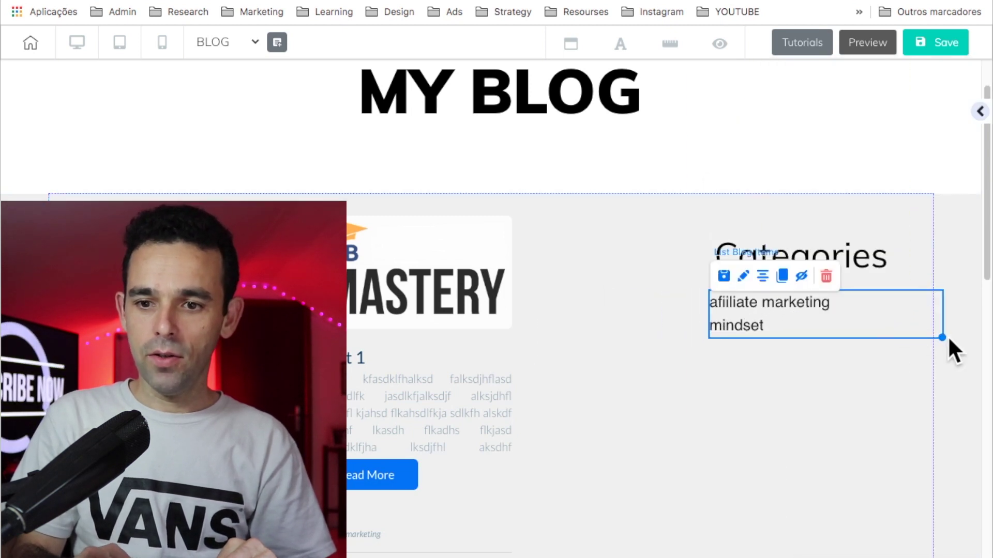
drag(941, 337, 908, 341)
drag(822, 327, 833, 328)
click(800, 427)
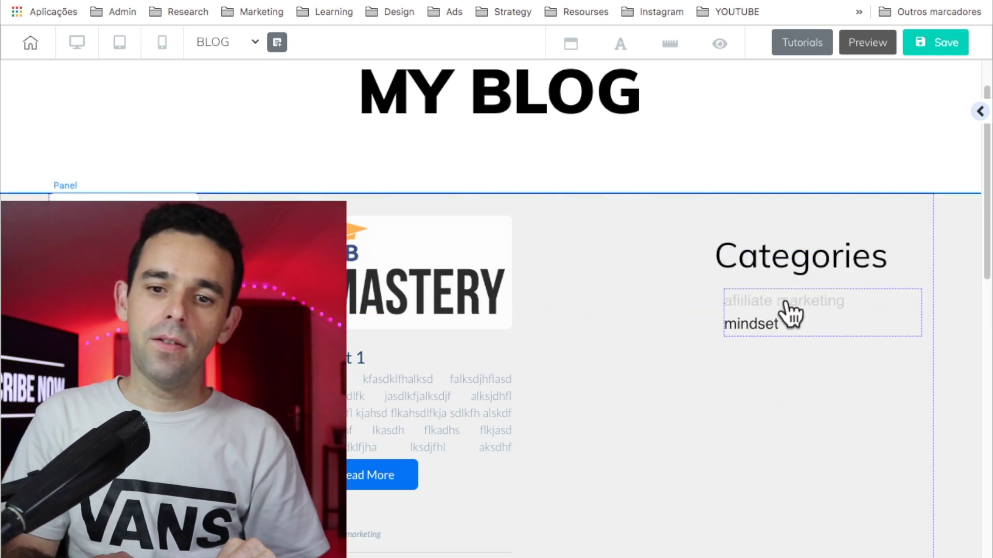
click(750, 443)
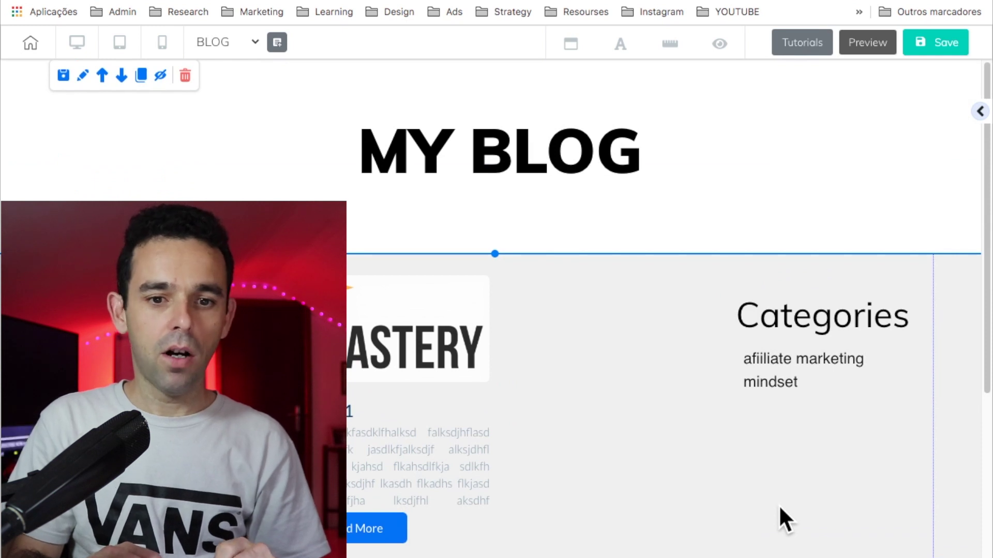
scroll(780, 482, down, 5)
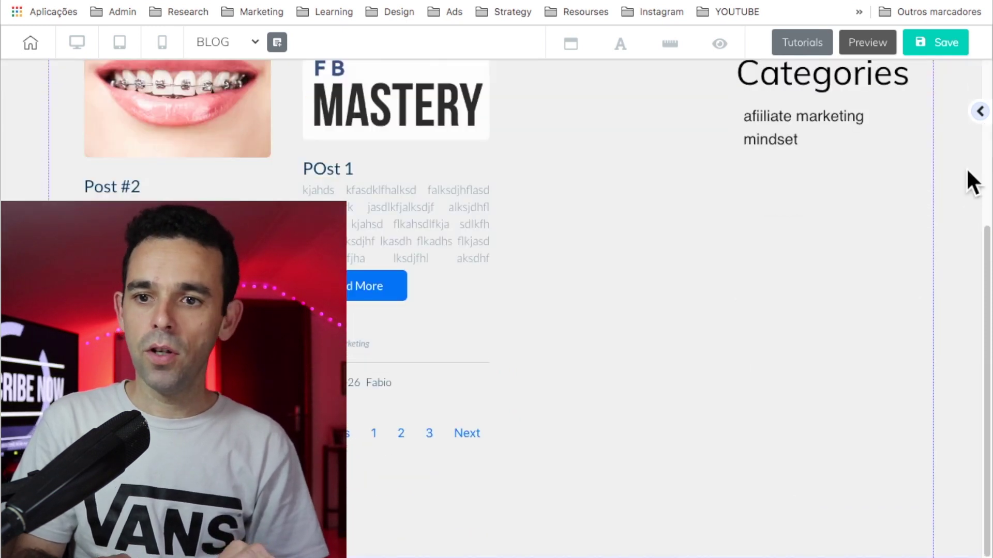
Step: Store the MY BLOG header section as a reusable panel under Personal > Panels
click(979, 112)
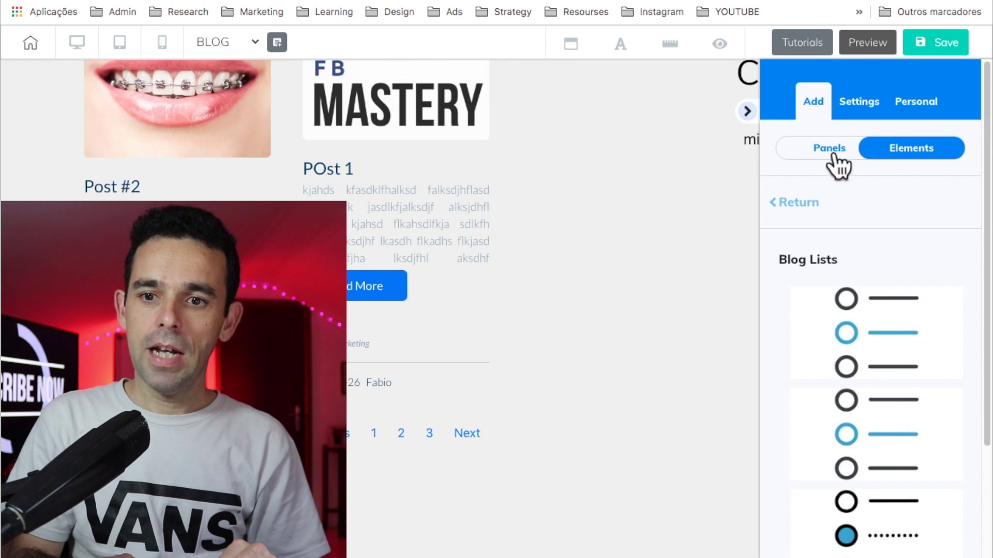
click(916, 102)
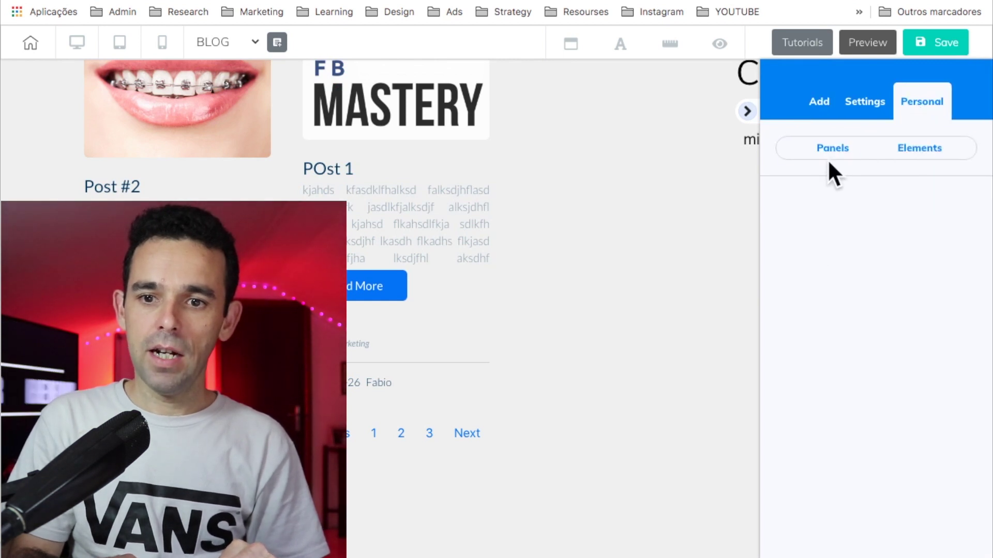
click(841, 212)
scroll(864, 428, down, 5)
scroll(866, 426, up, 5)
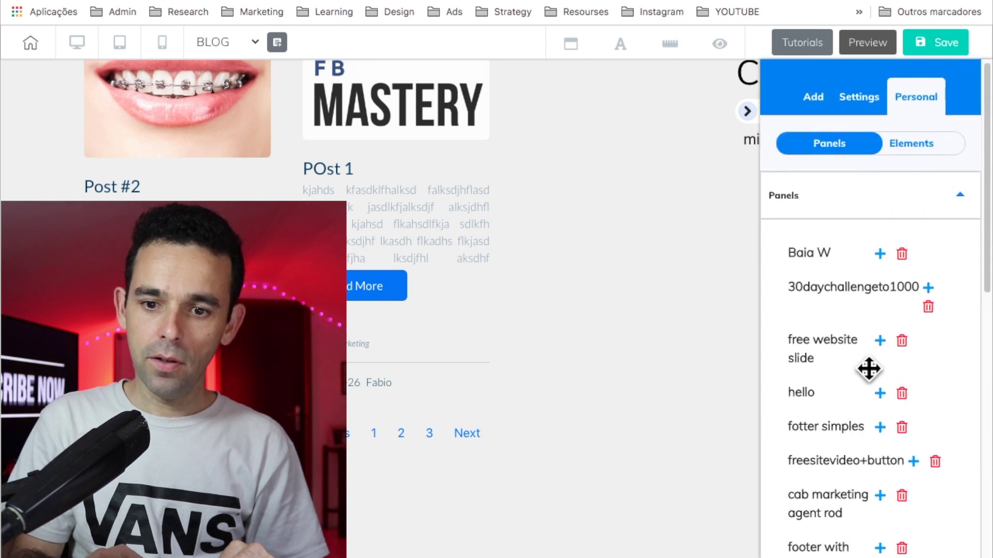
scroll(868, 368, down, 2)
click(748, 110)
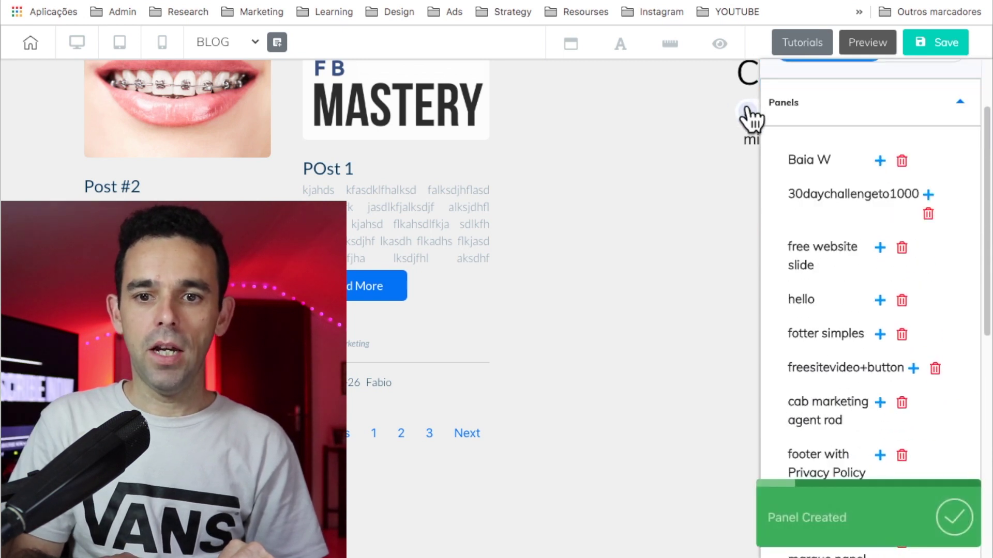
scroll(692, 324, down, 3)
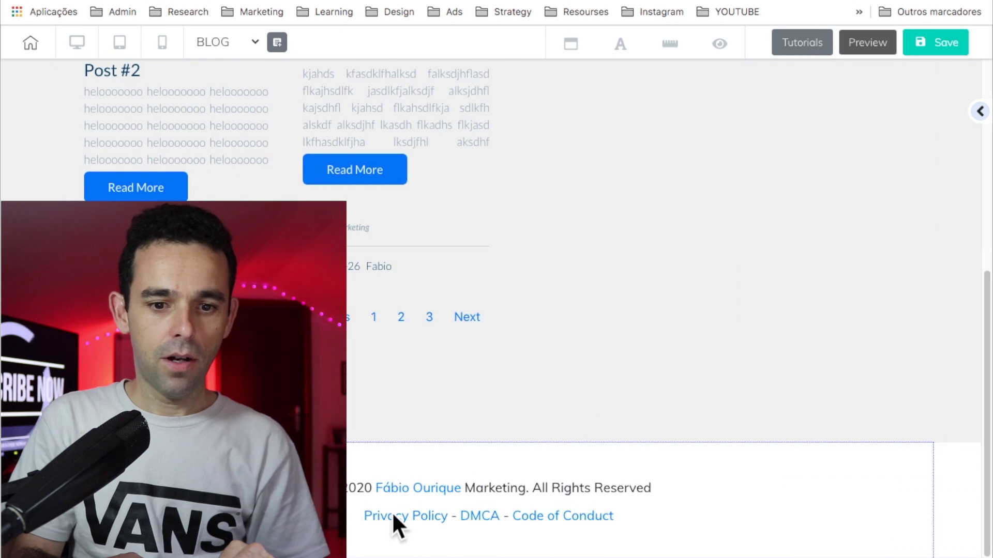
scroll(662, 310, up, 7)
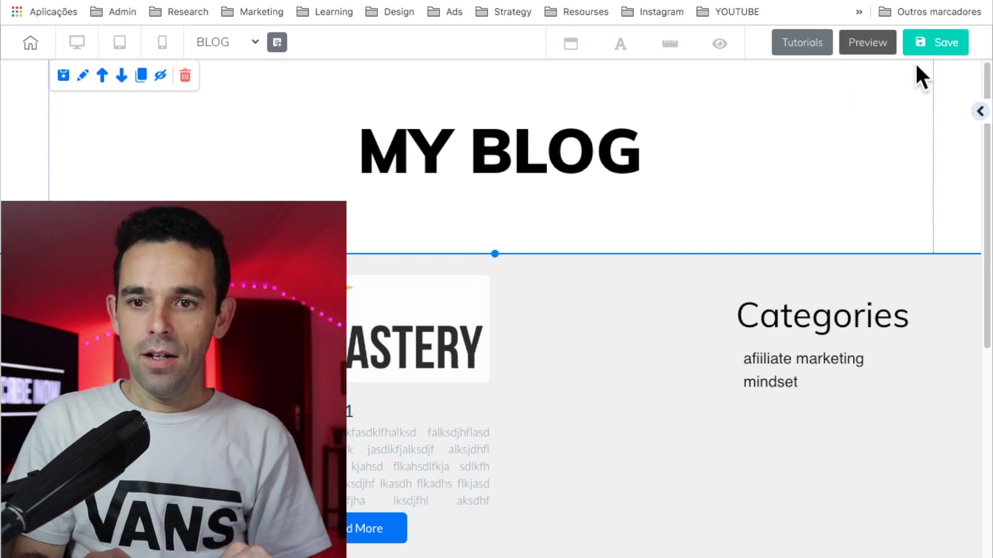
scroll(862, 170, down, 6)
scroll(861, 170, up, 6)
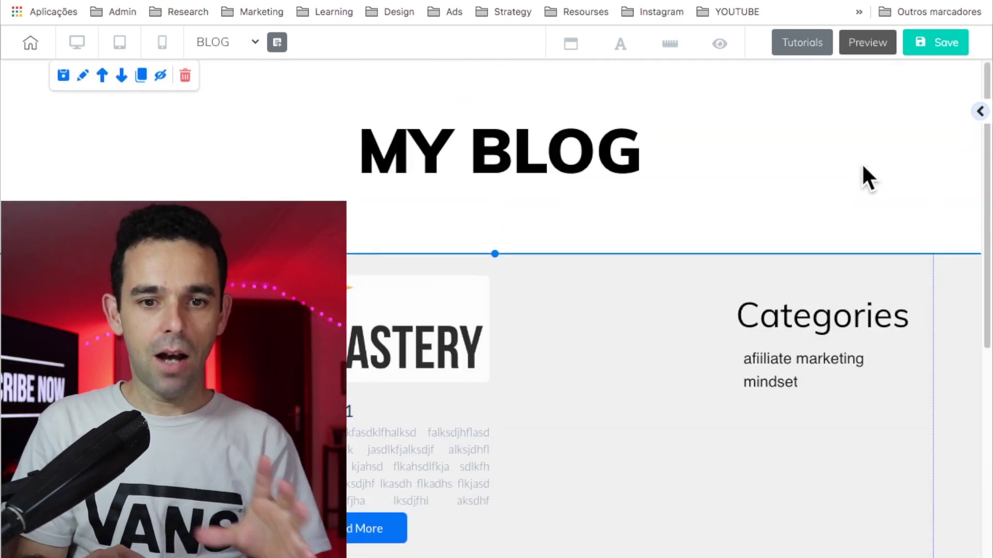
scroll(600, 443, down, 1)
scroll(599, 444, up, 1)
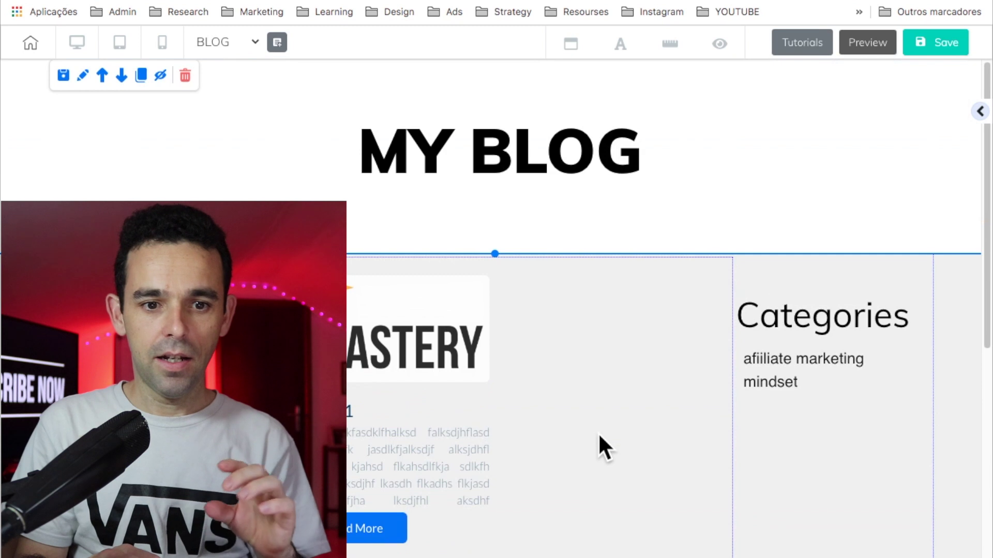
Step: Save and publish with "That's fine", close the confirmation, and exit the editor confirming Sair
click(939, 45)
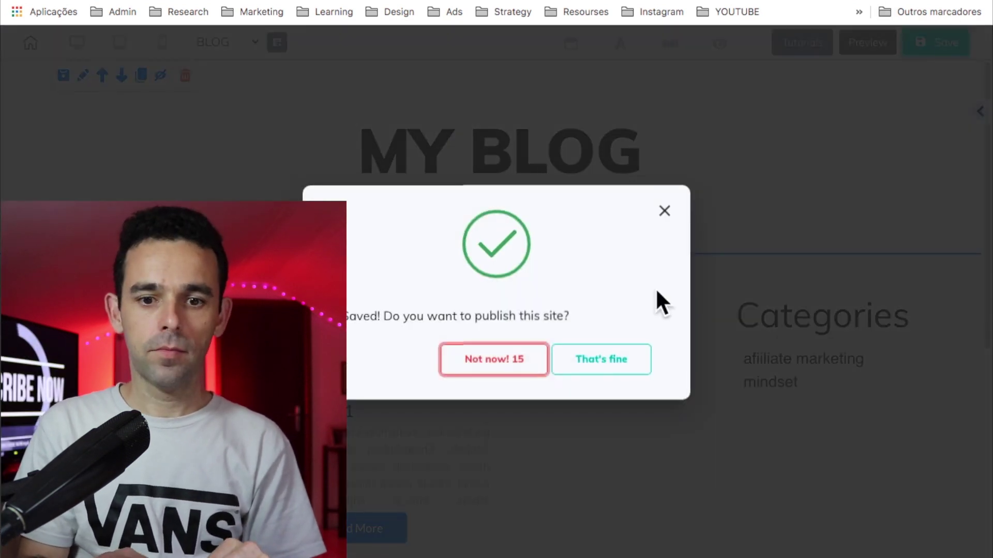
click(594, 362)
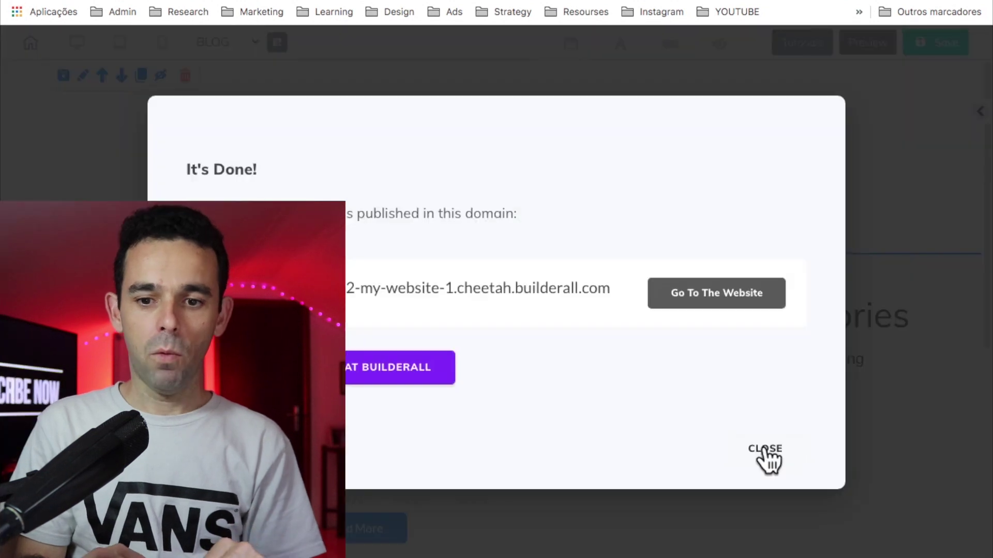
click(767, 458)
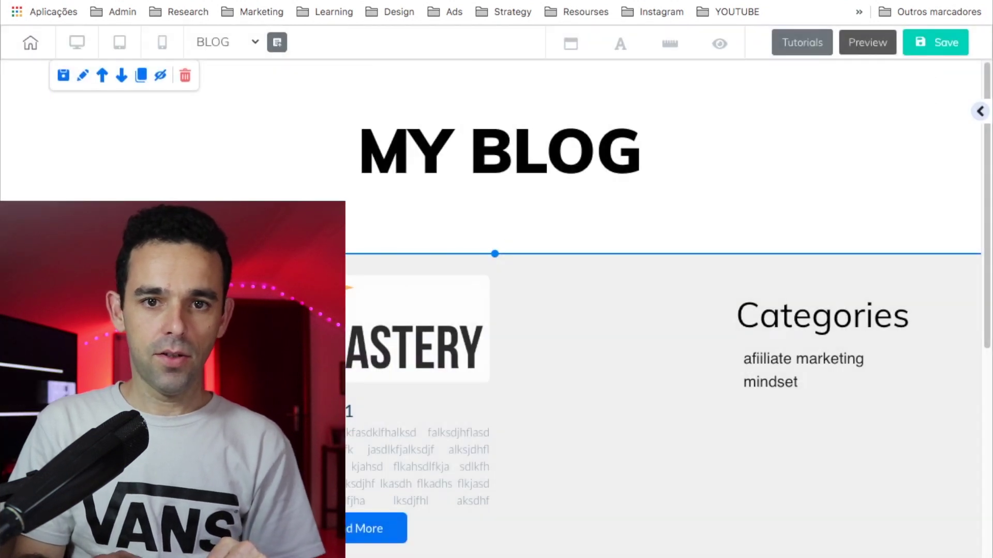
click(595, 2)
click(613, 161)
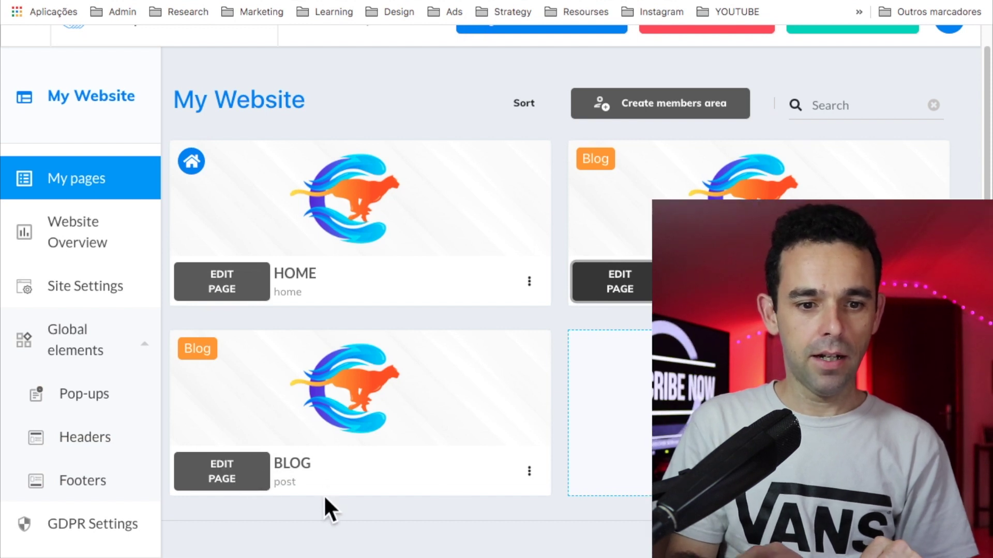
Step: Open the BLOG post page and delete its placeholder text box
click(221, 486)
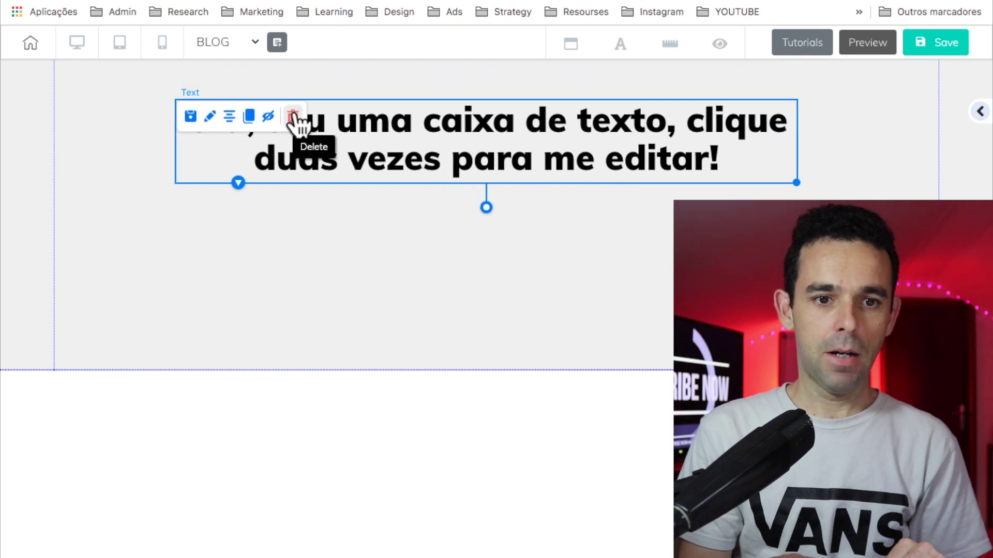
click(292, 116)
click(584, 313)
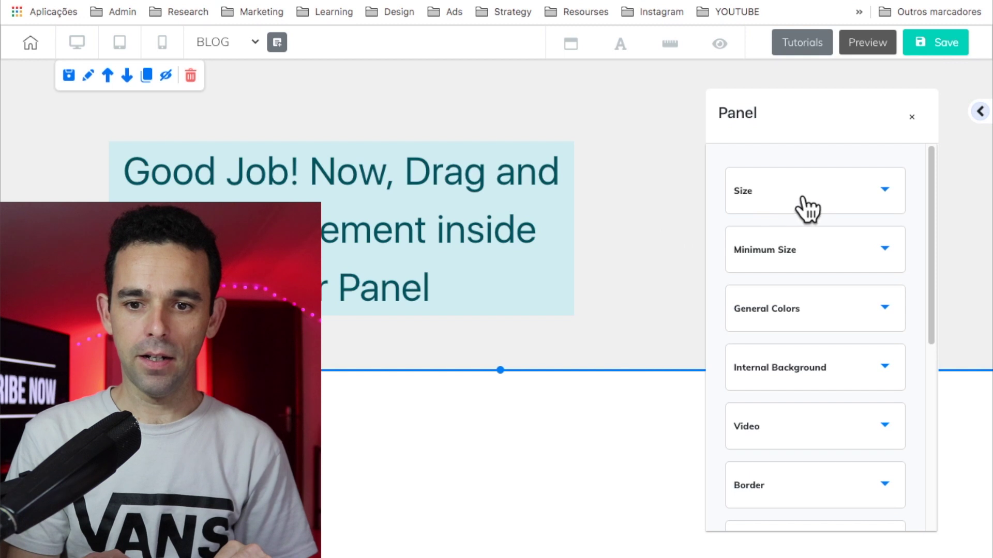
Step: Set the section's background colour to white
click(801, 199)
click(809, 204)
click(798, 319)
scroll(742, 396, down, 1)
click(740, 398)
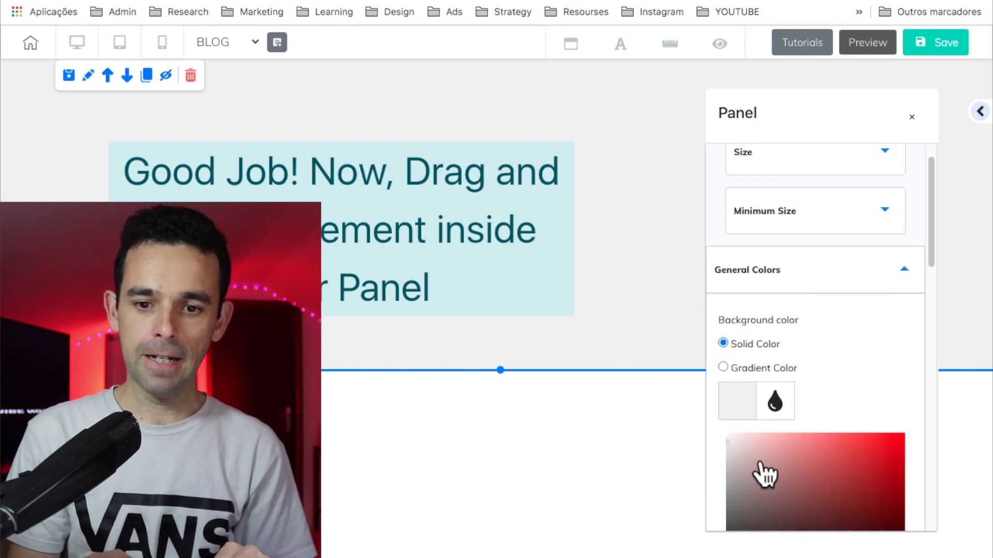
click(760, 472)
click(979, 111)
Step: Place a Title H1 at the top of the section and type MY BLOG
click(980, 119)
click(853, 237)
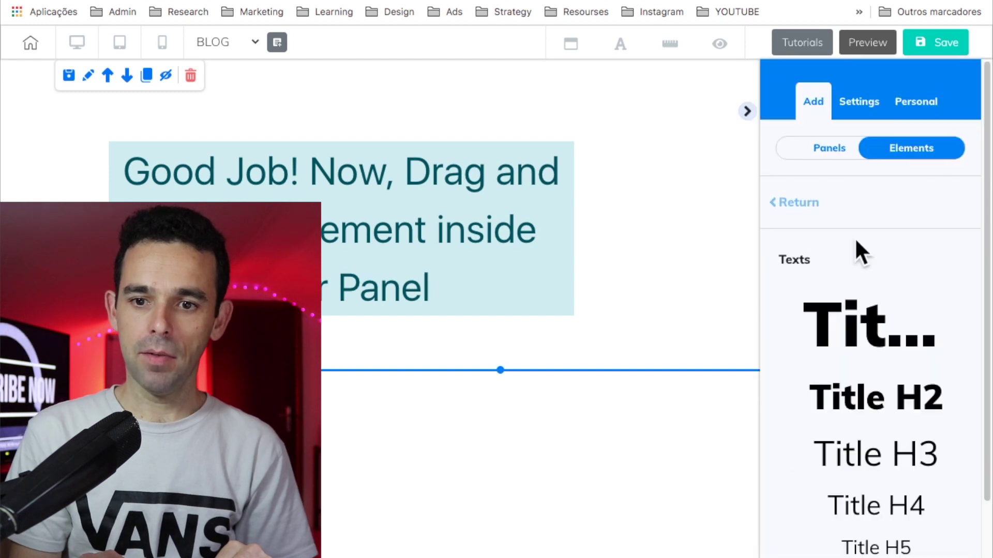
drag(836, 328, 591, 178)
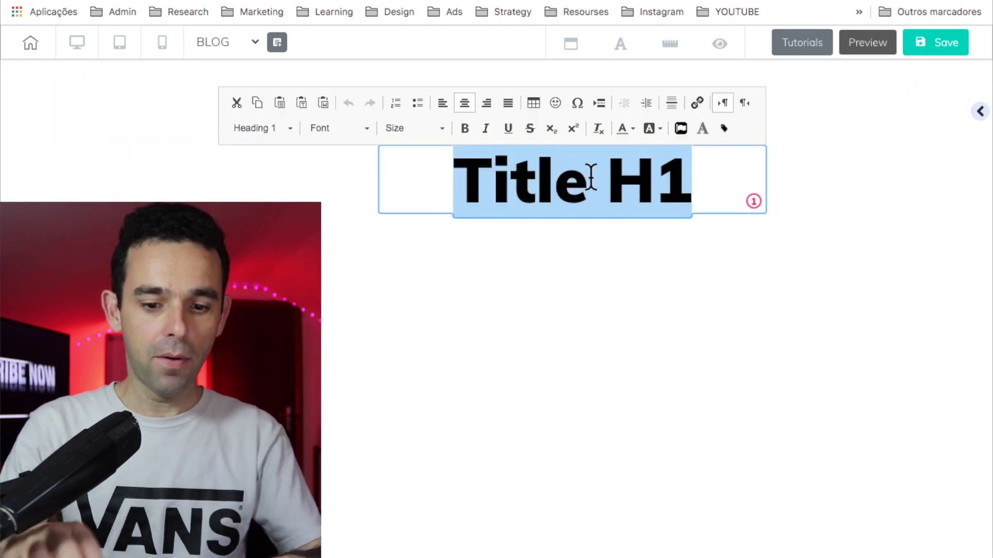
text(MY BLOG)
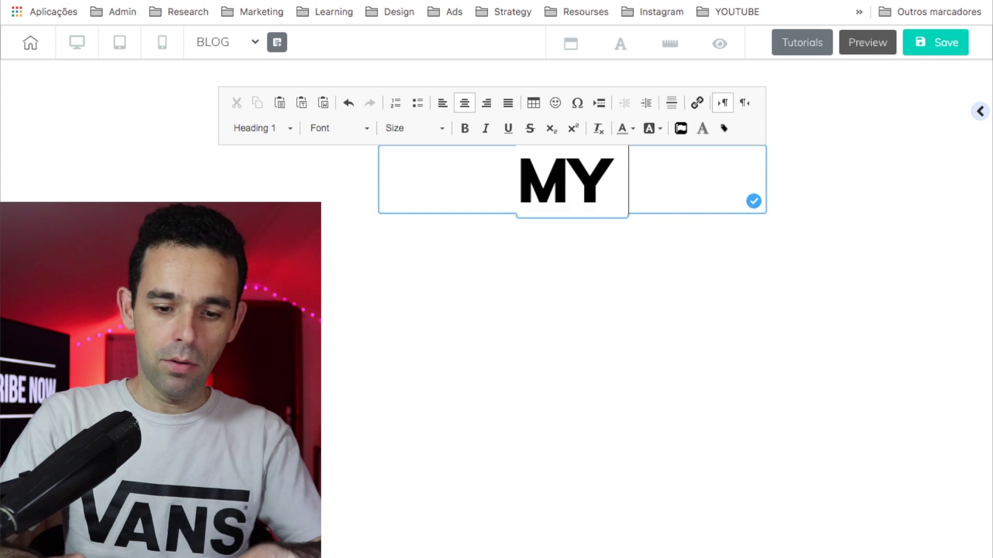
click(980, 117)
click(980, 114)
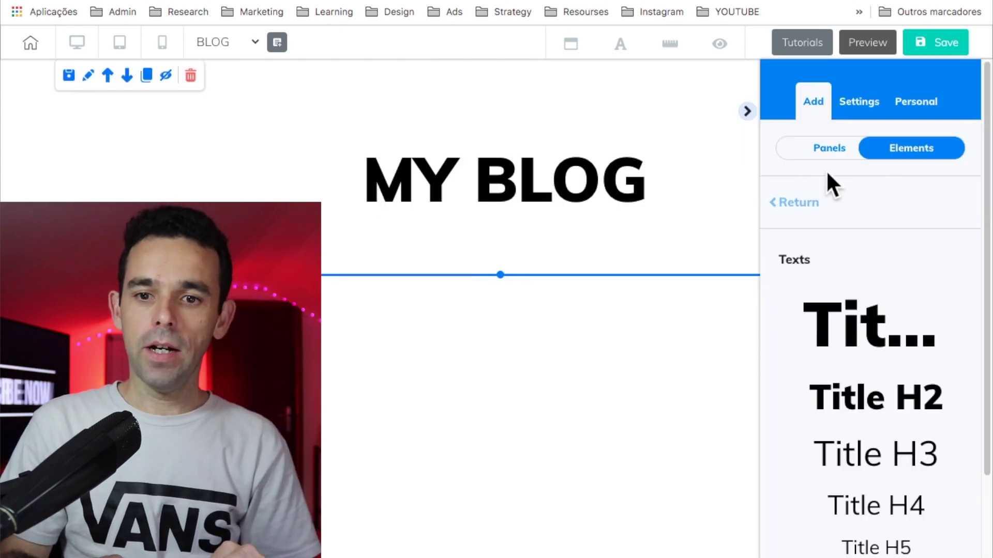
Step: Drag the first Blog Post element layout onto the page below the MY BLOG title
click(833, 149)
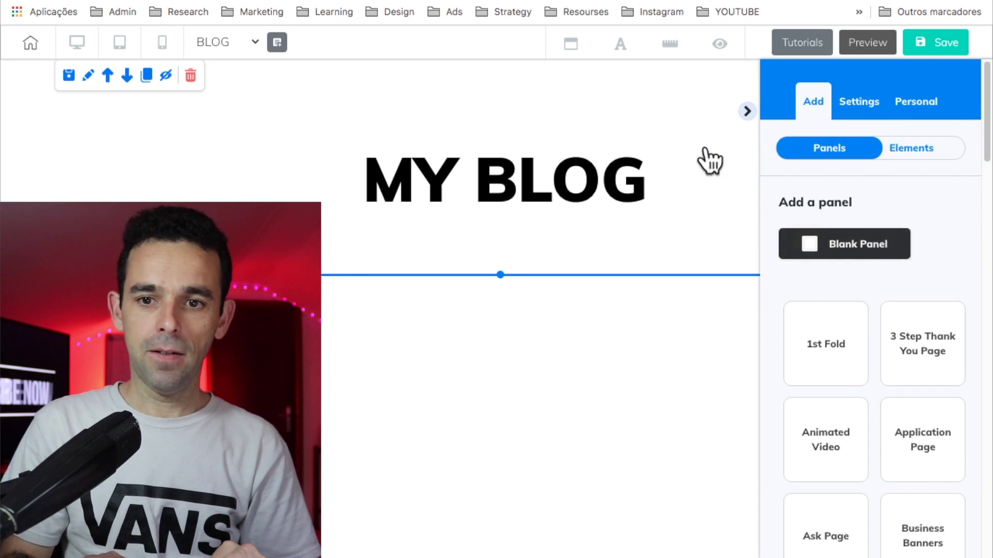
click(811, 109)
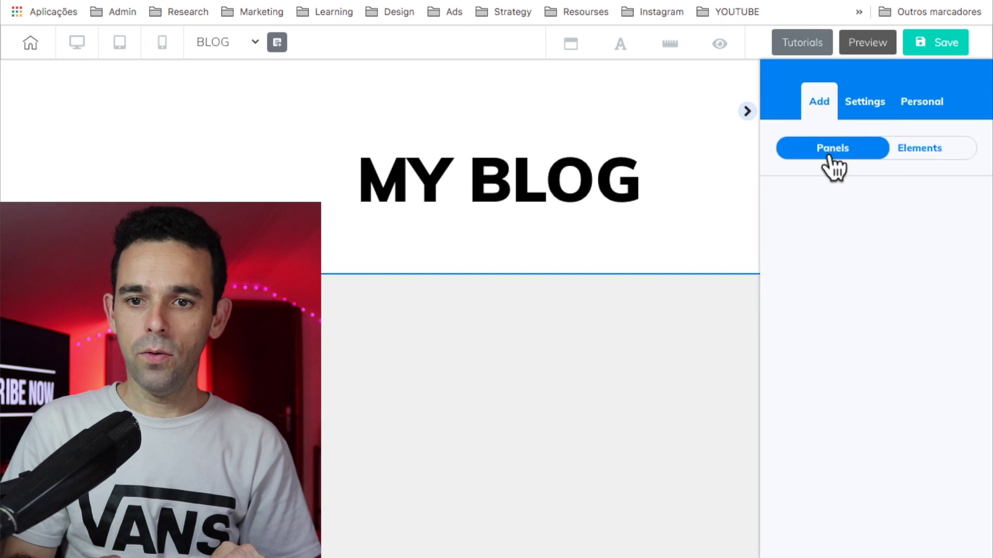
click(923, 150)
scroll(925, 310, down, 3)
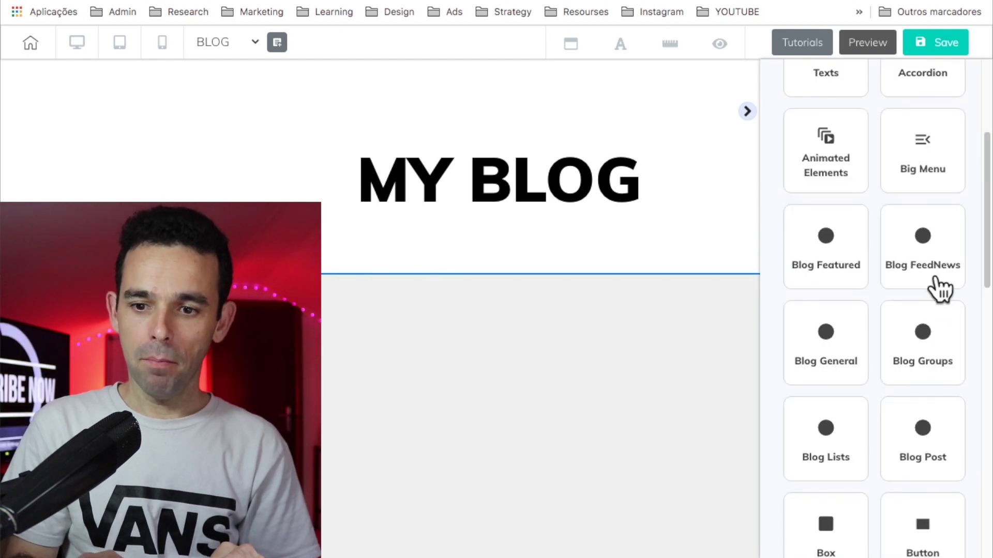
click(923, 465)
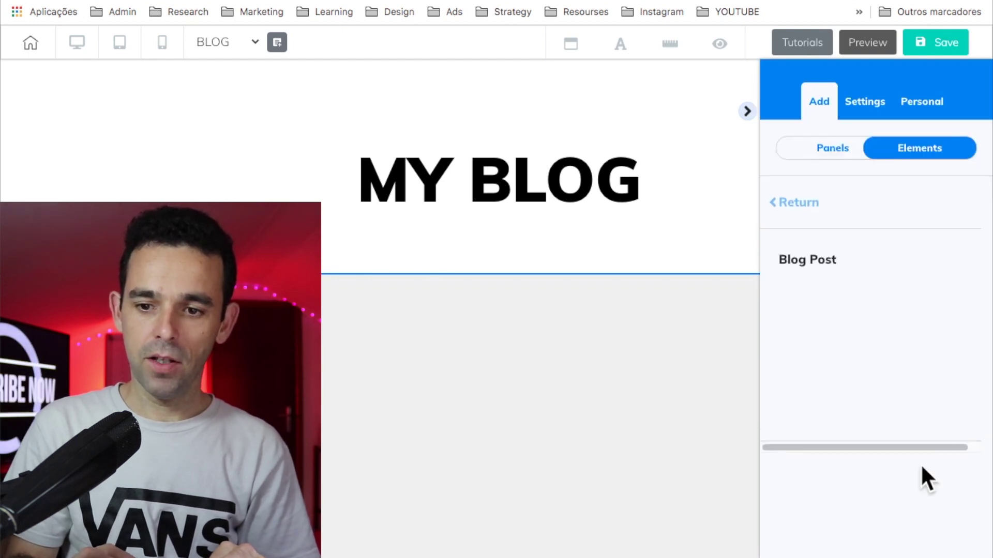
drag(873, 316, 372, 357)
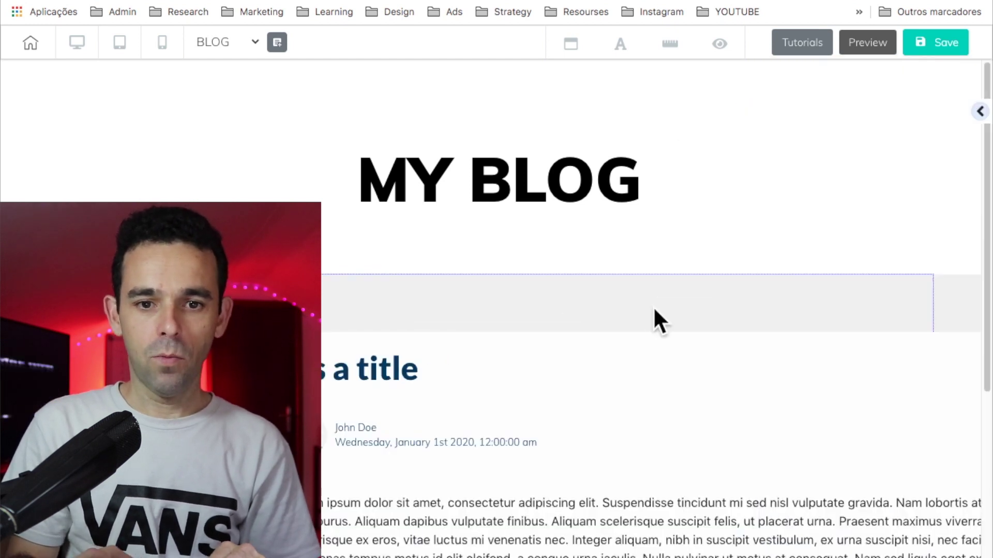
Step: Select the new blog post block, browse the saved personal panels, then view the full page
scroll(653, 306, down, 3)
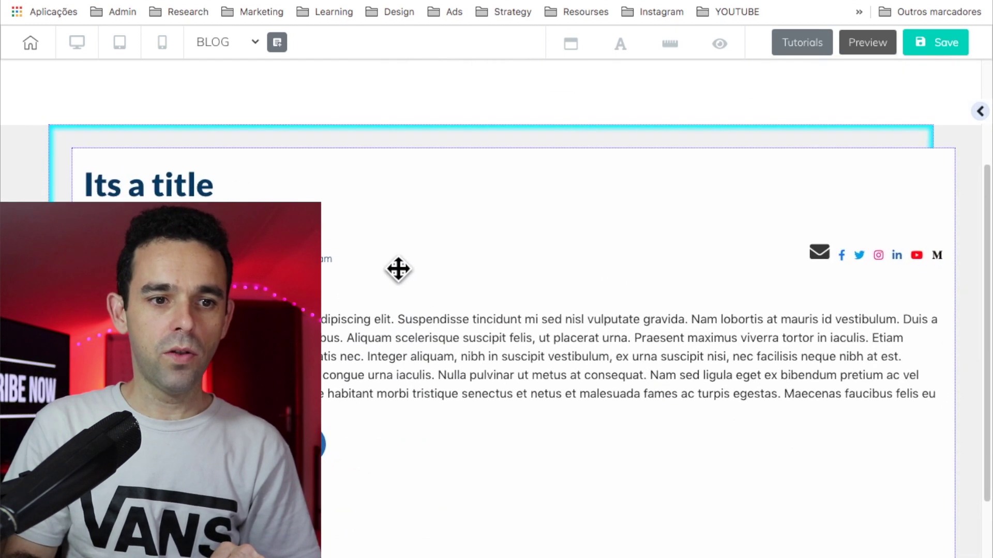
click(382, 249)
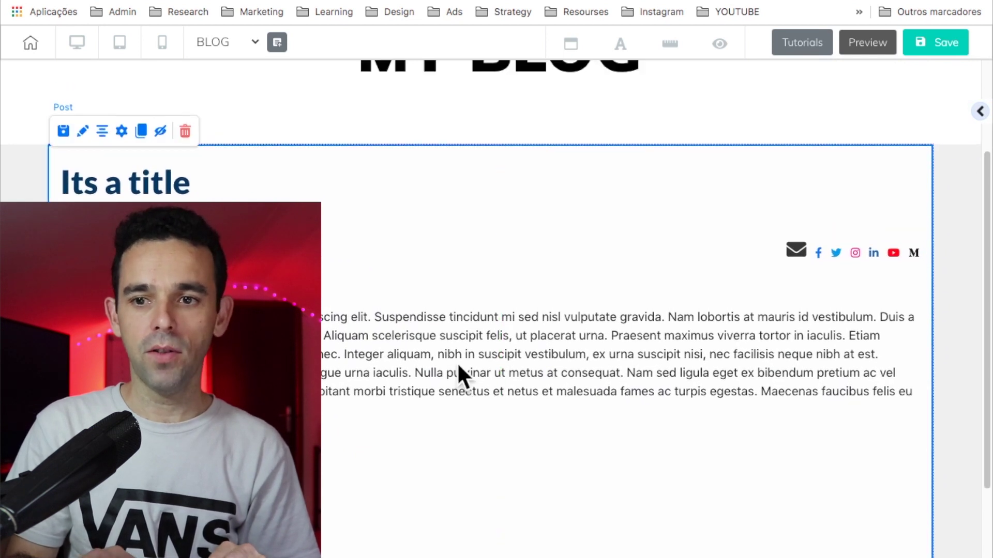
click(979, 112)
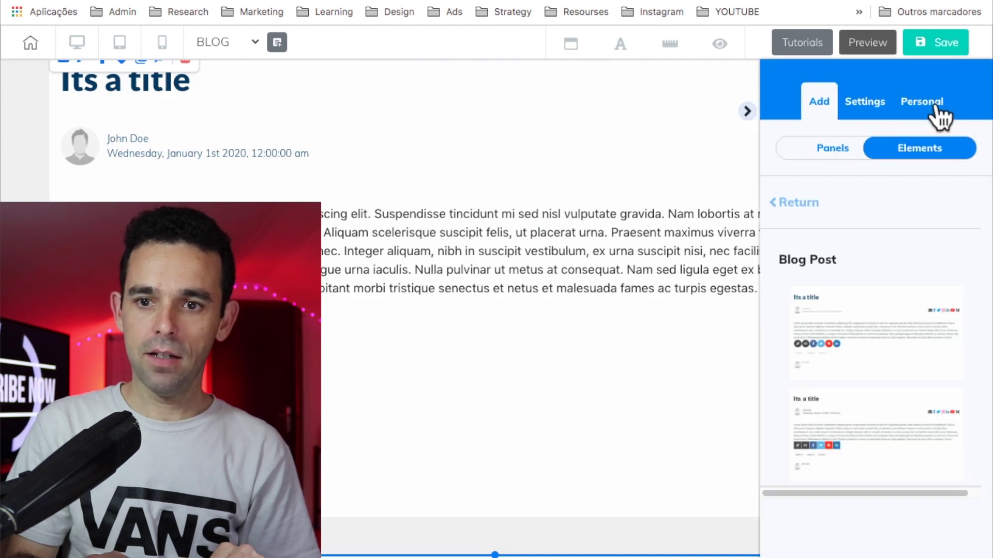
click(936, 106)
scroll(891, 473, down, 2)
click(758, 109)
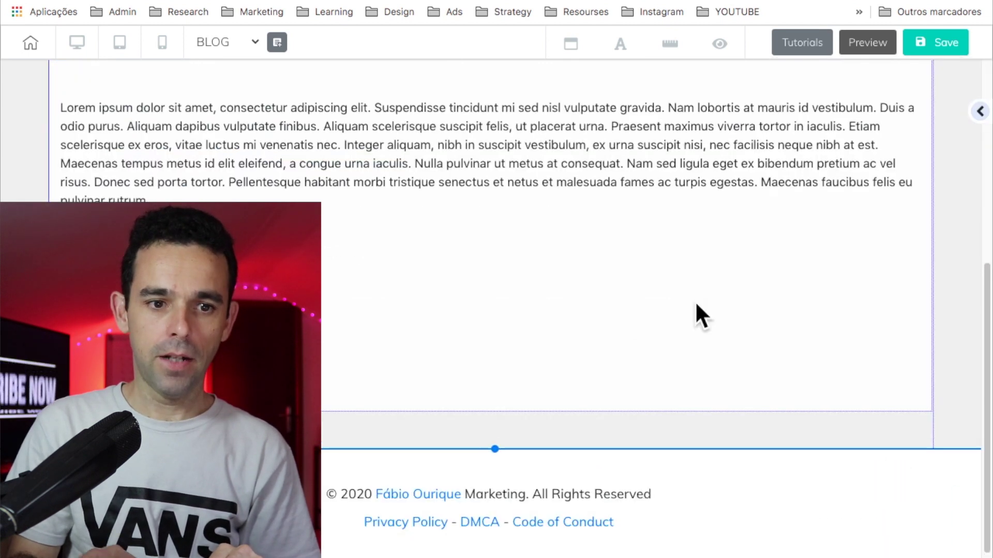
scroll(695, 301, up, 6)
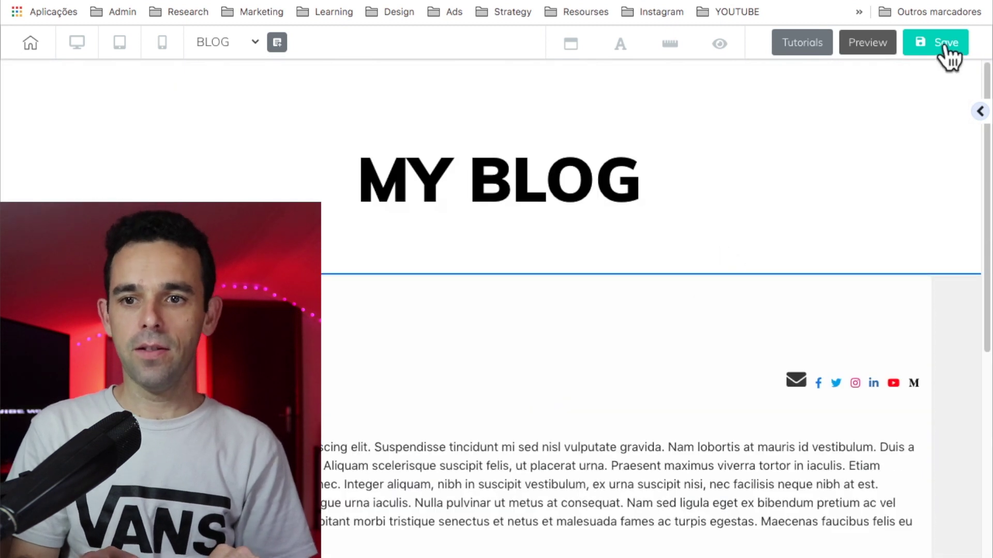
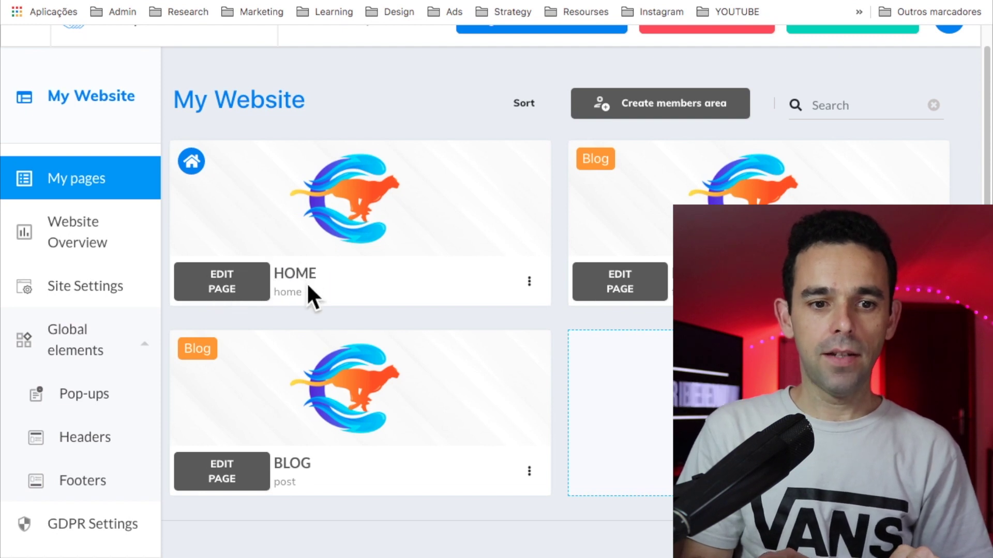
Step: Open the HOME page in the editor and add the 1st Fold - 01 Sales Funnels hero panel
click(238, 293)
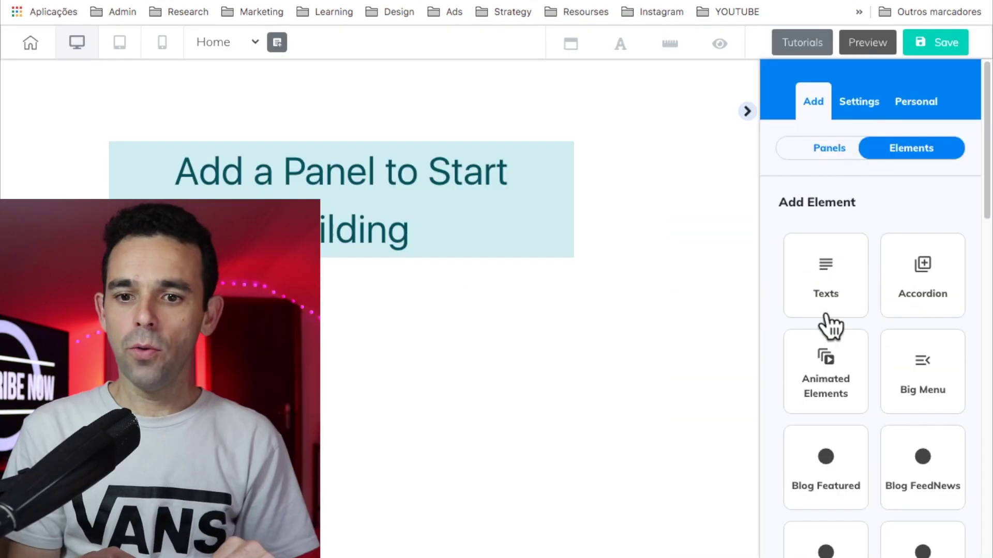
click(797, 151)
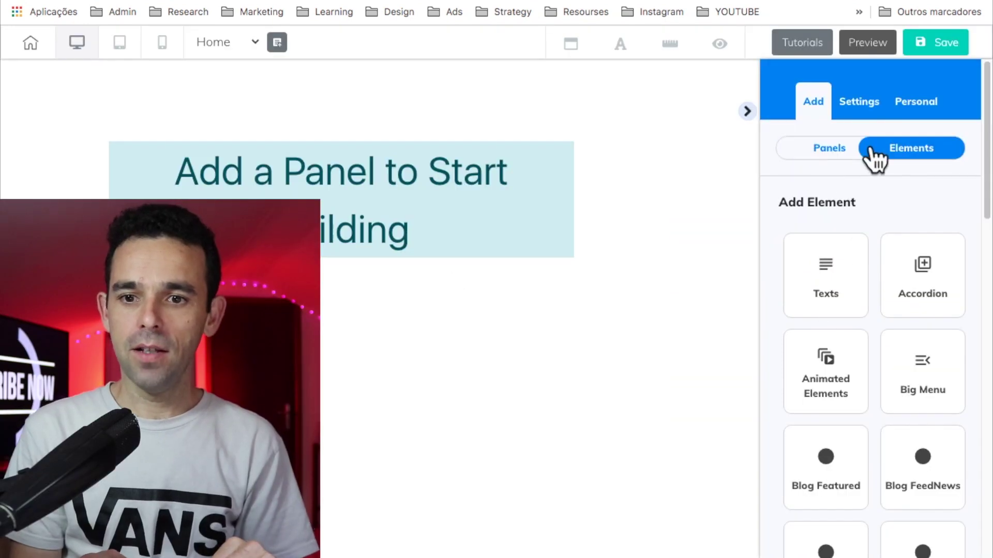
click(832, 151)
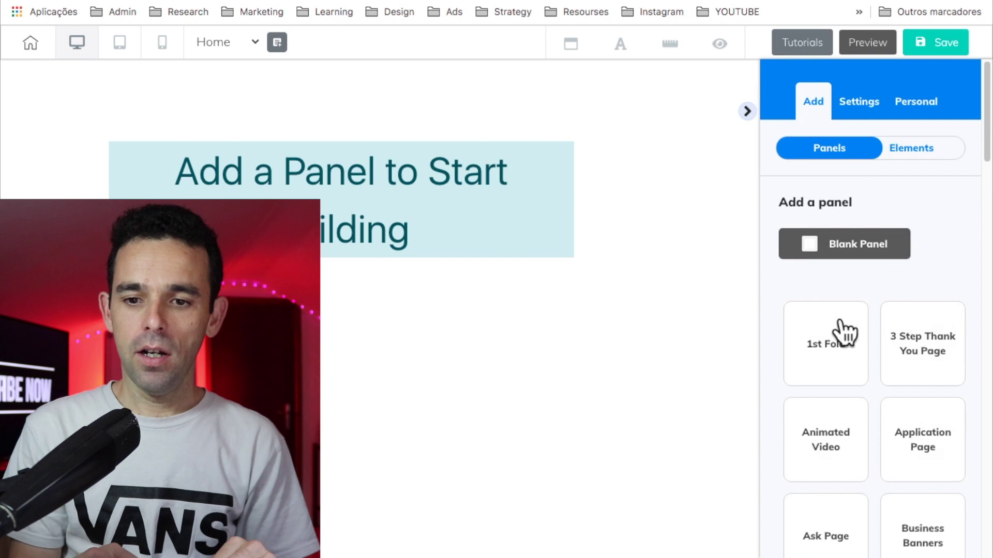
click(844, 336)
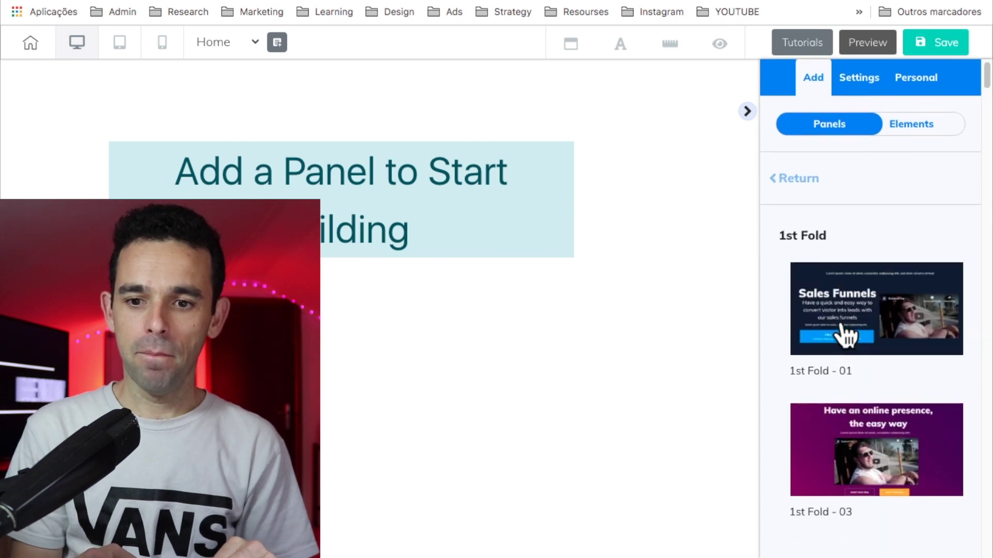
click(878, 308)
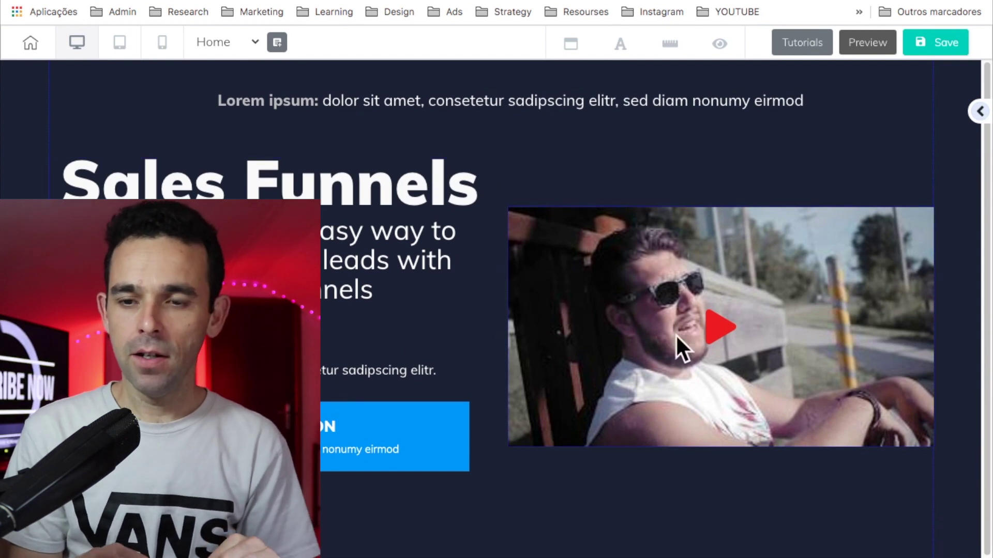
Step: Add a Blank Panel from the Return panel category below the hero
click(979, 111)
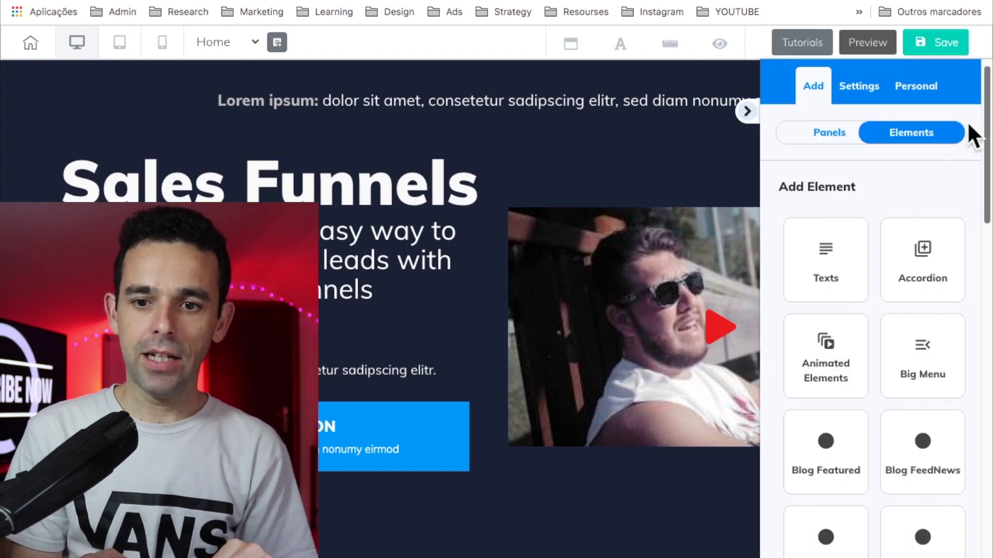
click(816, 129)
click(794, 187)
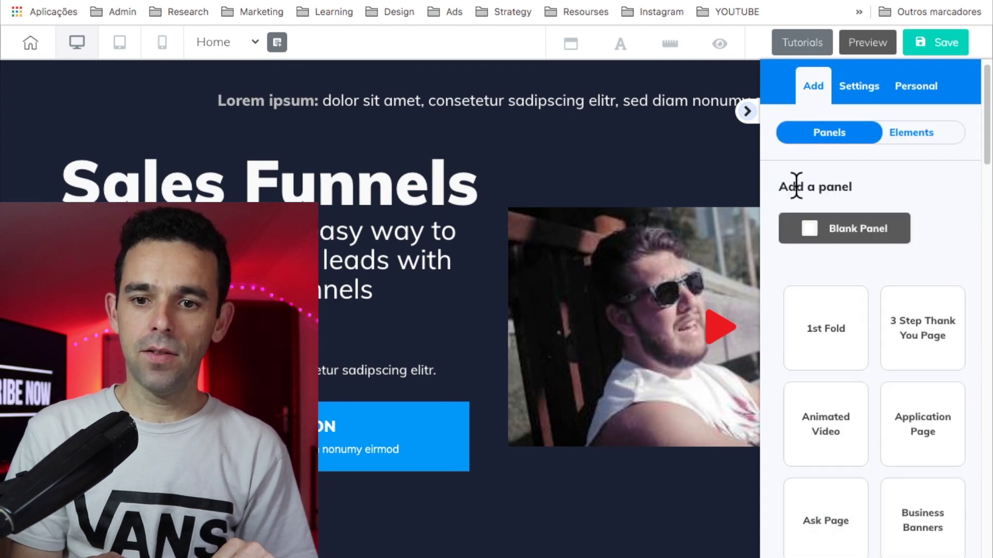
click(828, 227)
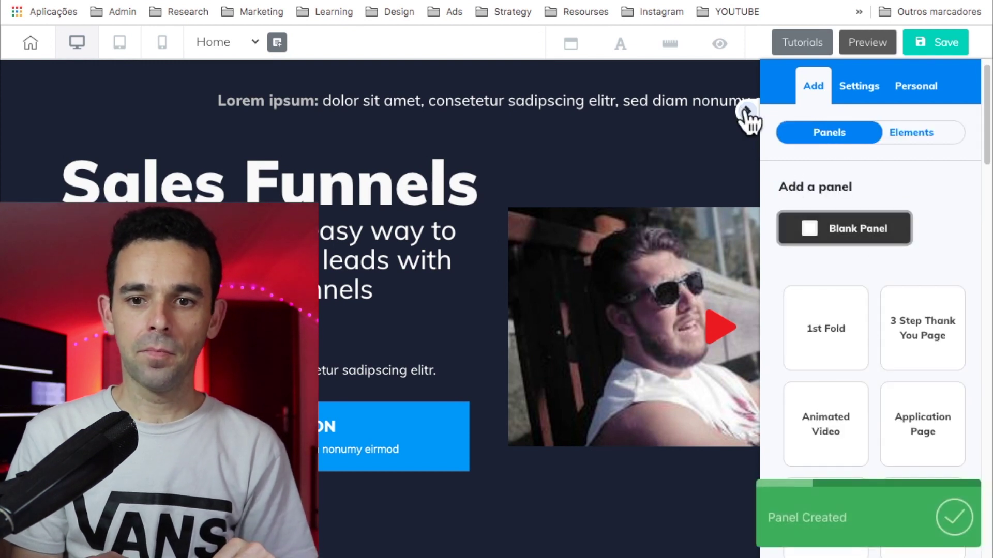
Step: Delete the placeholder text box from the new blank panel, leaving it empty
scroll(405, 318, down, 6)
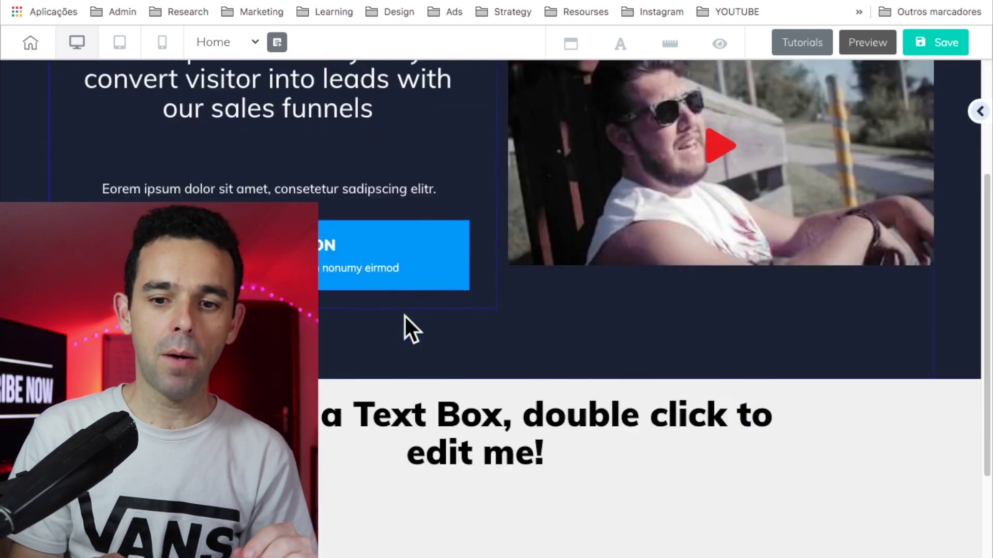
scroll(405, 315, up, 4)
scroll(404, 315, down, 4)
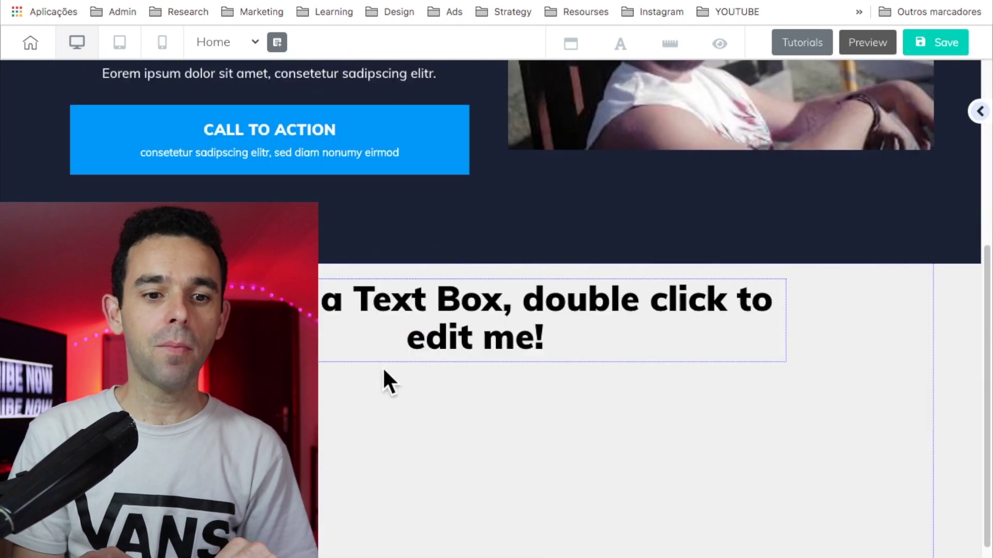
click(448, 311)
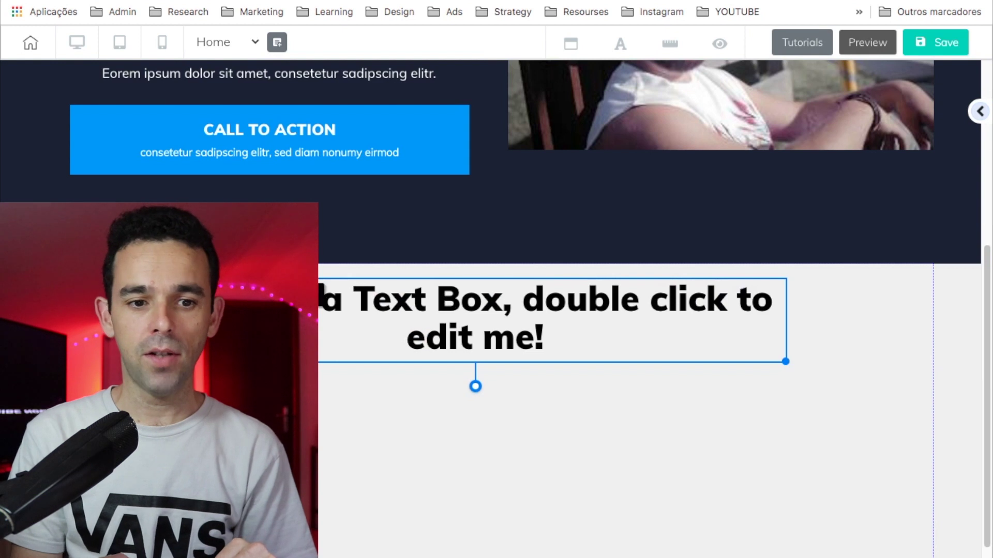
click(374, 264)
click(562, 310)
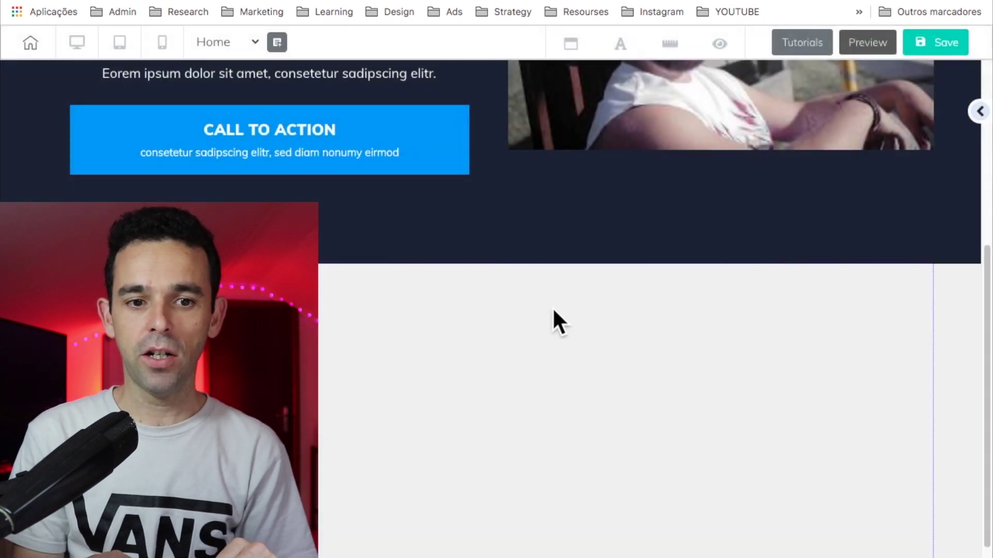
scroll(599, 444, up, 5)
scroll(597, 435, down, 4)
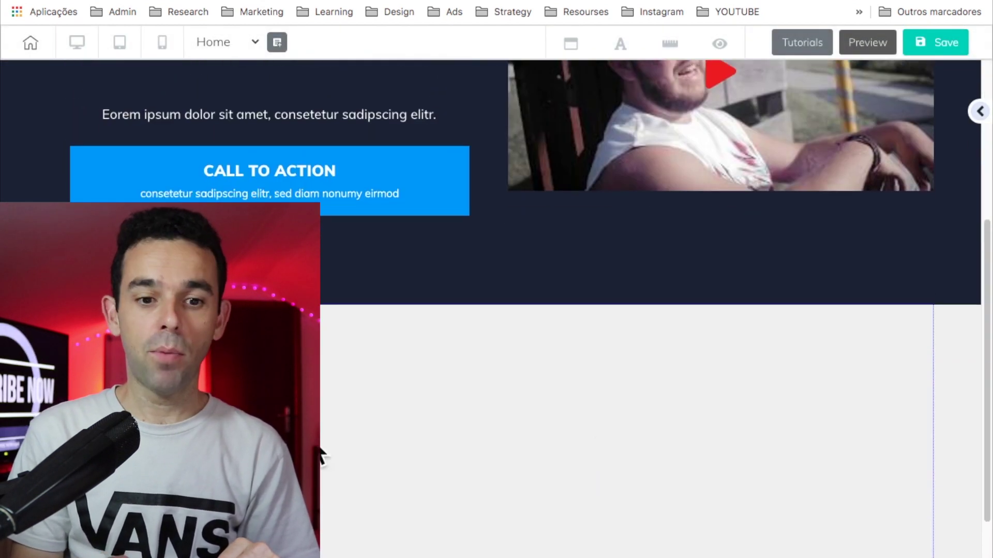
scroll(650, 322, up, 5)
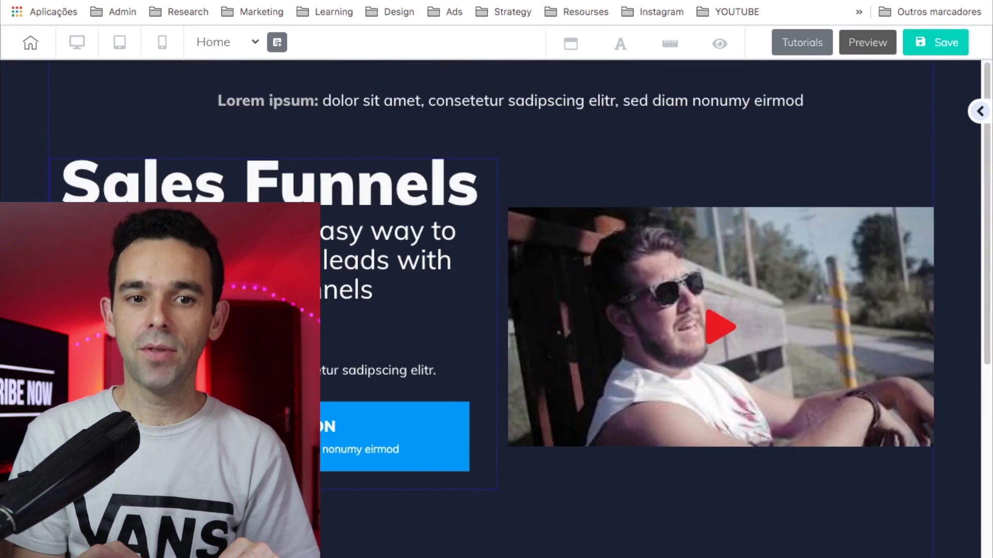
scroll(466, 390, down, 6)
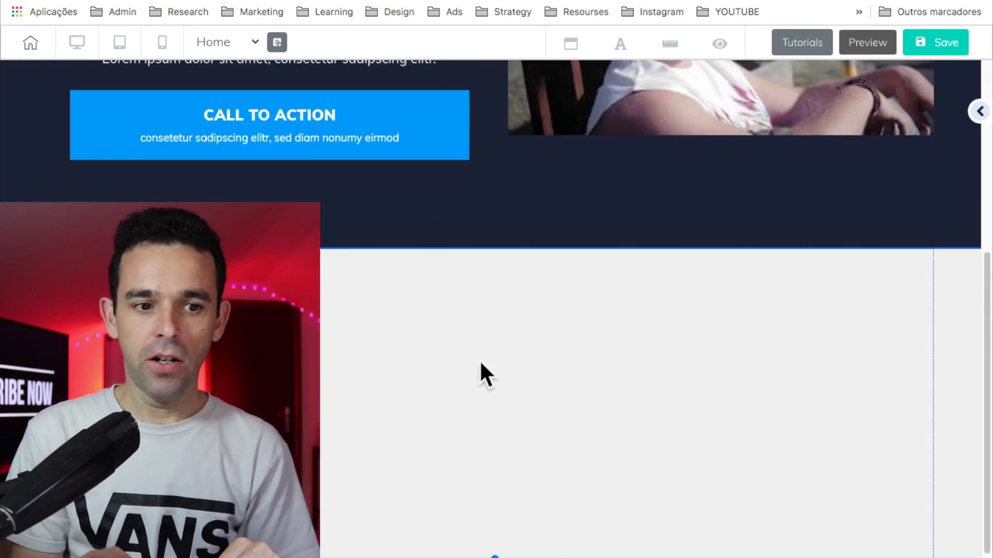
Step: Place a Blog General post slider into the blank panel on the home page
click(980, 112)
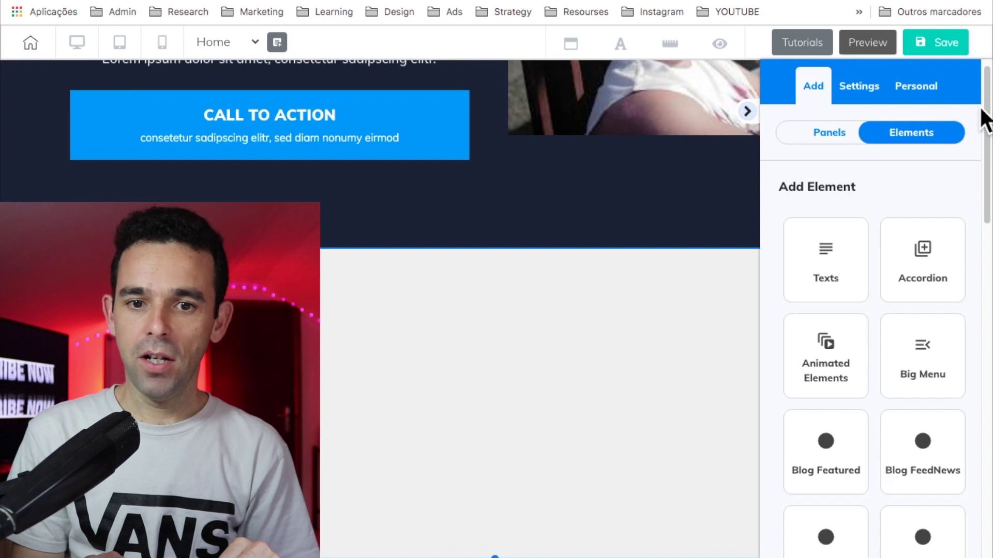
scroll(925, 386, down, 4)
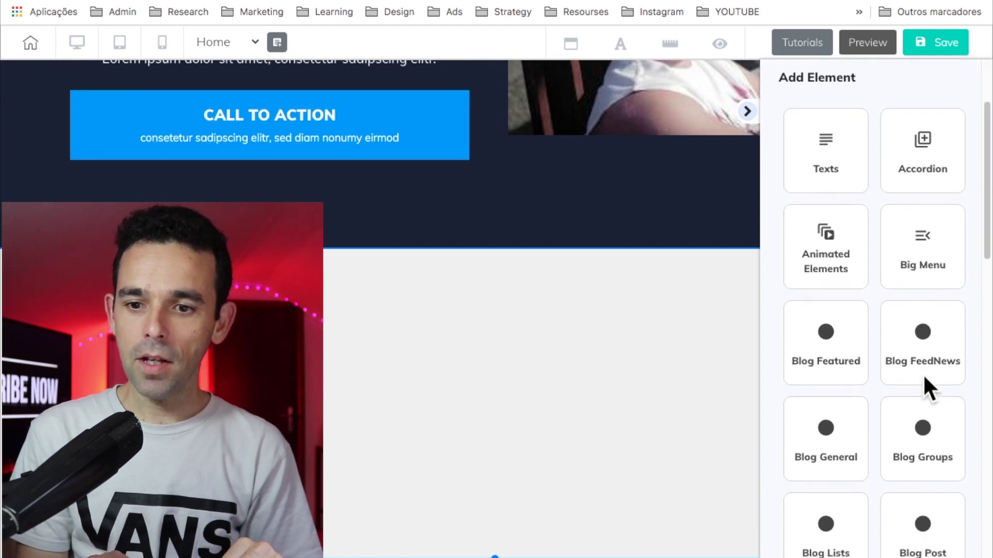
click(838, 383)
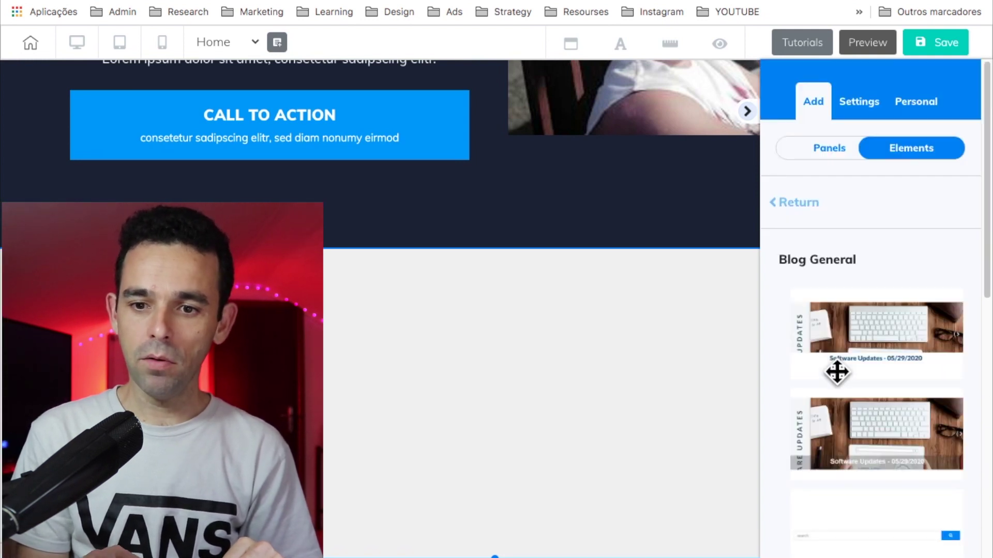
scroll(884, 317, down, 1)
scroll(885, 317, down, 1)
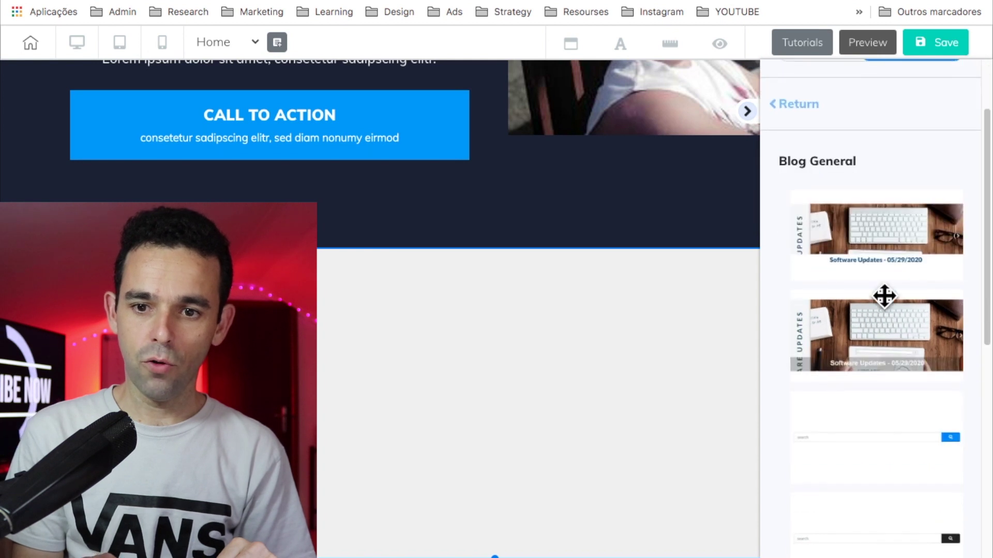
drag(893, 246, 289, 352)
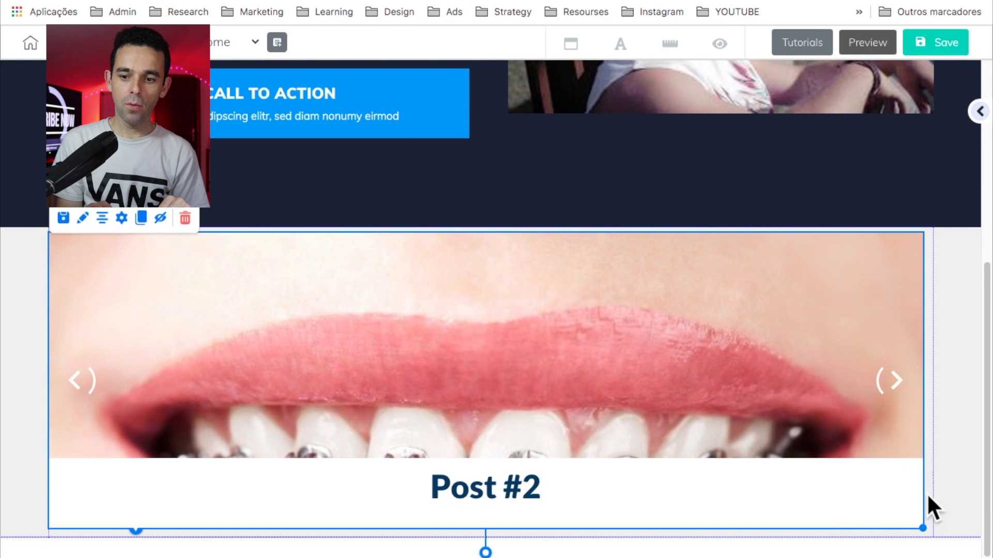
Step: Save the home page with the new blog slider
click(933, 496)
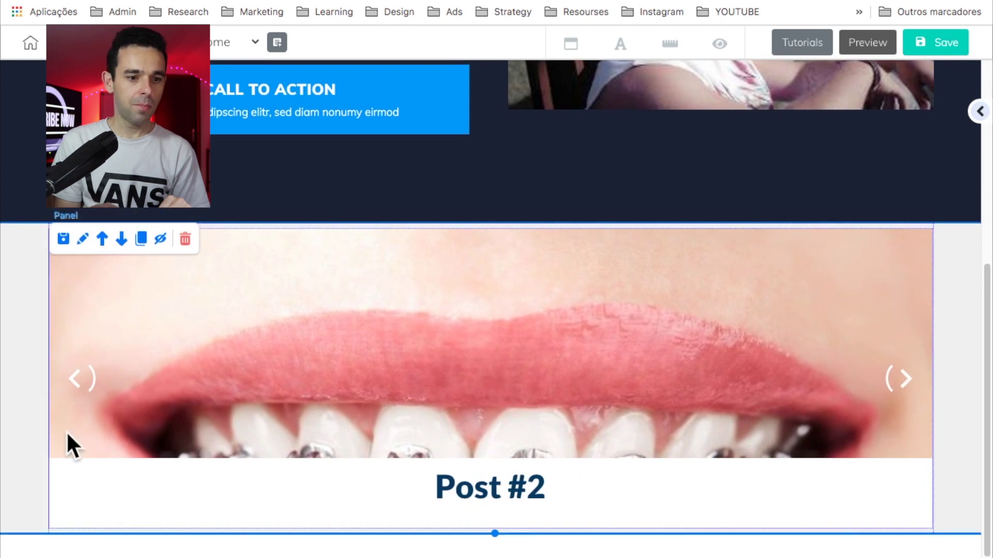
scroll(503, 404, up, 3)
scroll(502, 404, down, 2)
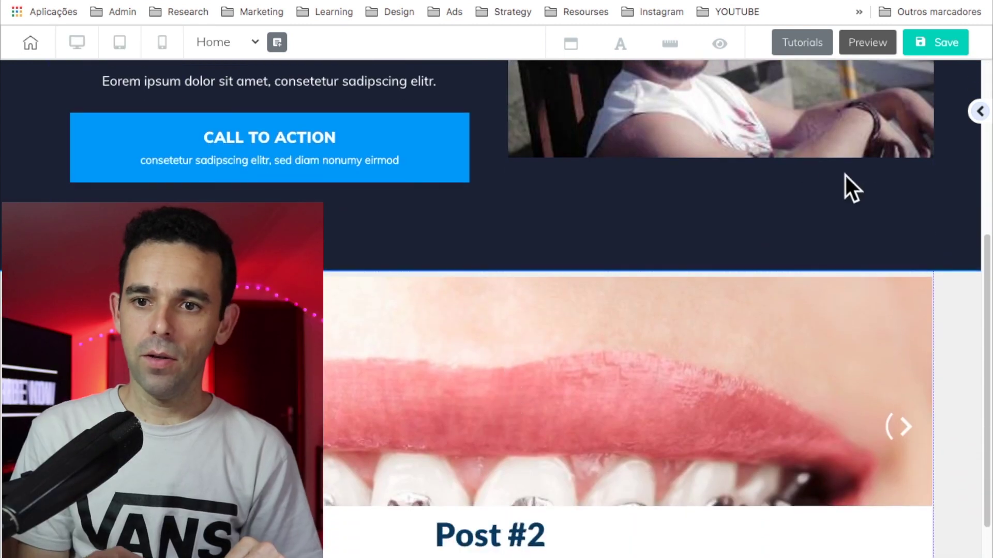
click(937, 42)
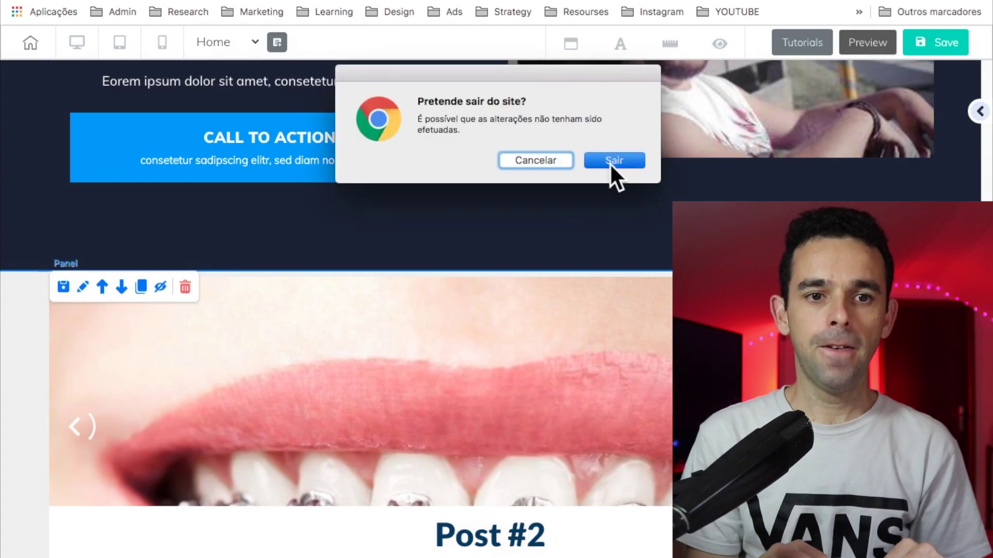
Step: Confirm leaving the editor and return to the My Website list with HOME and BLOG pages
click(610, 161)
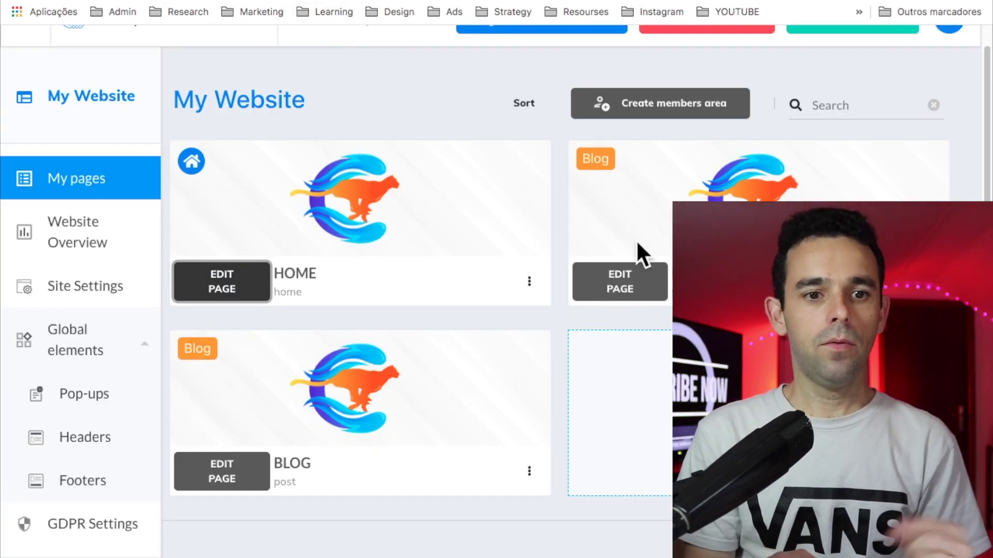
scroll(636, 240, up, 1)
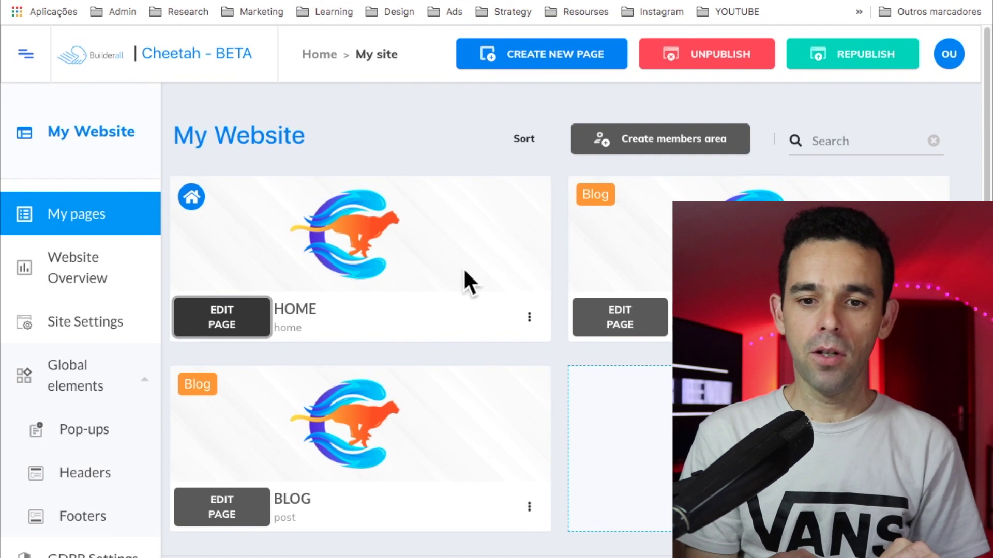
scroll(509, 377, down, 1)
scroll(509, 378, up, 1)
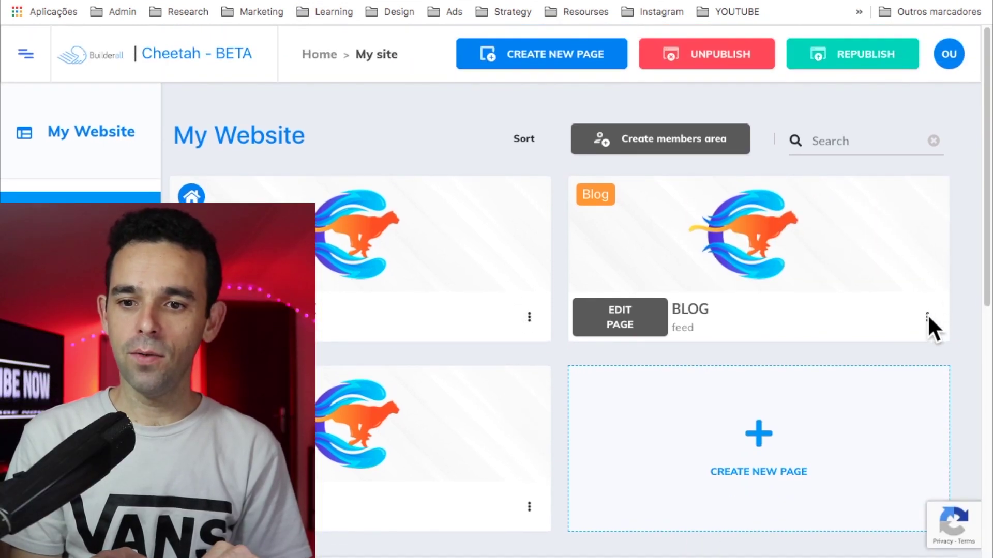
Step: Open the live published BLOG feed page from its card's menu
click(927, 317)
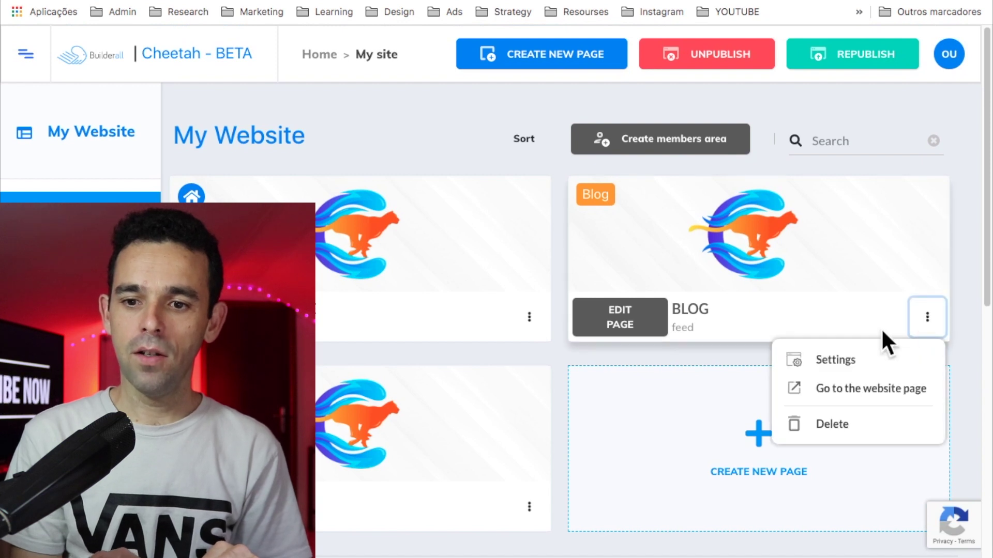
click(859, 391)
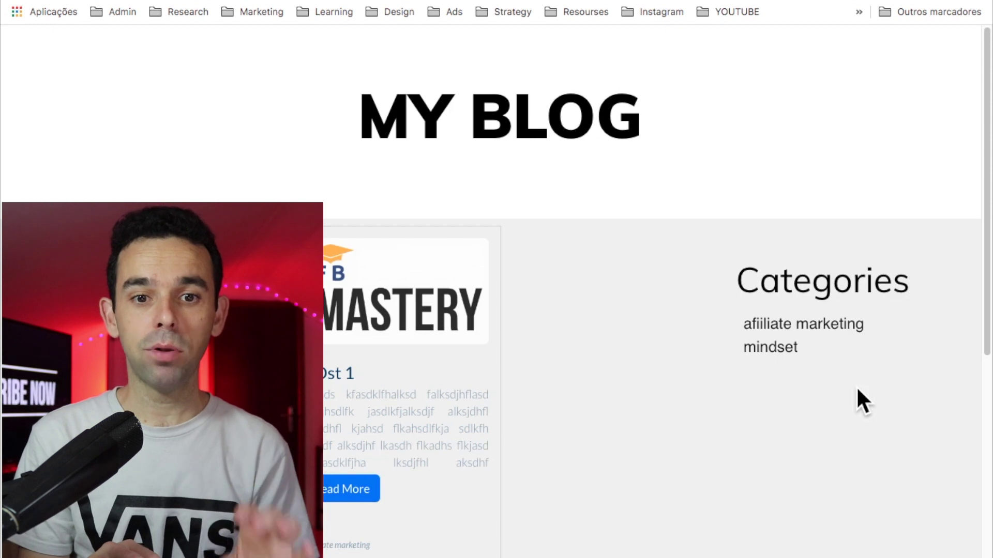
scroll(573, 176, down, 2)
scroll(573, 179, down, 1)
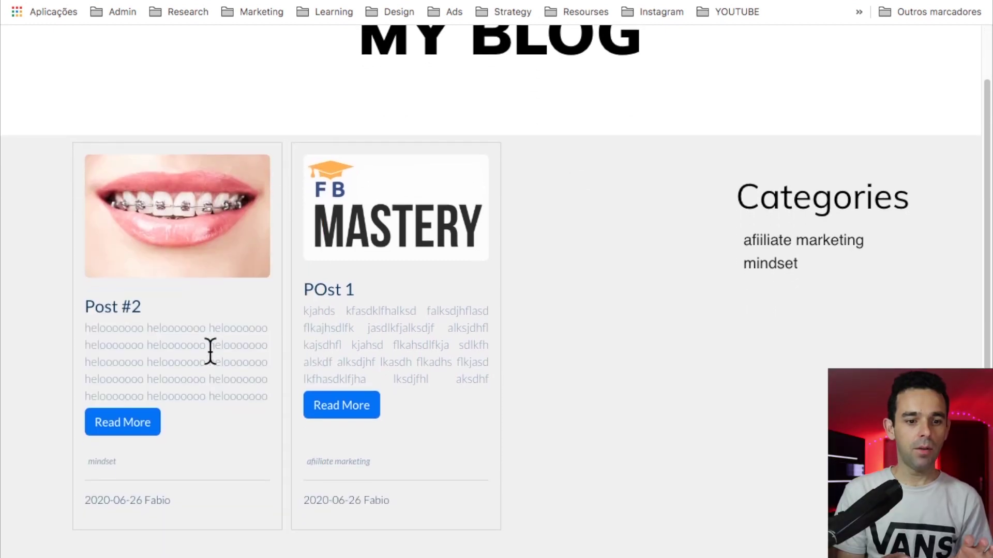
Step: Filter the feed by the afiiliate marketing and mindset categories, ending on mindset
click(793, 243)
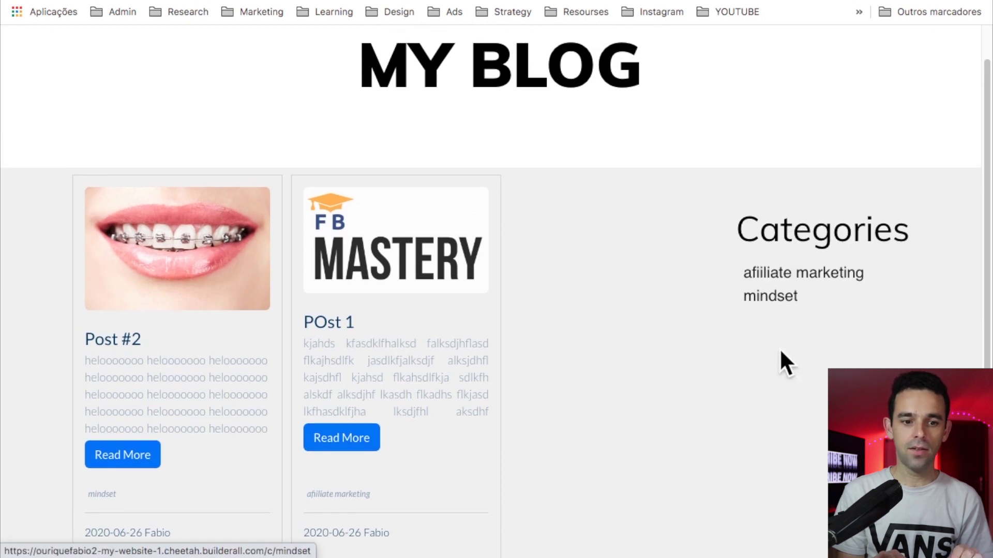
click(778, 270)
click(771, 305)
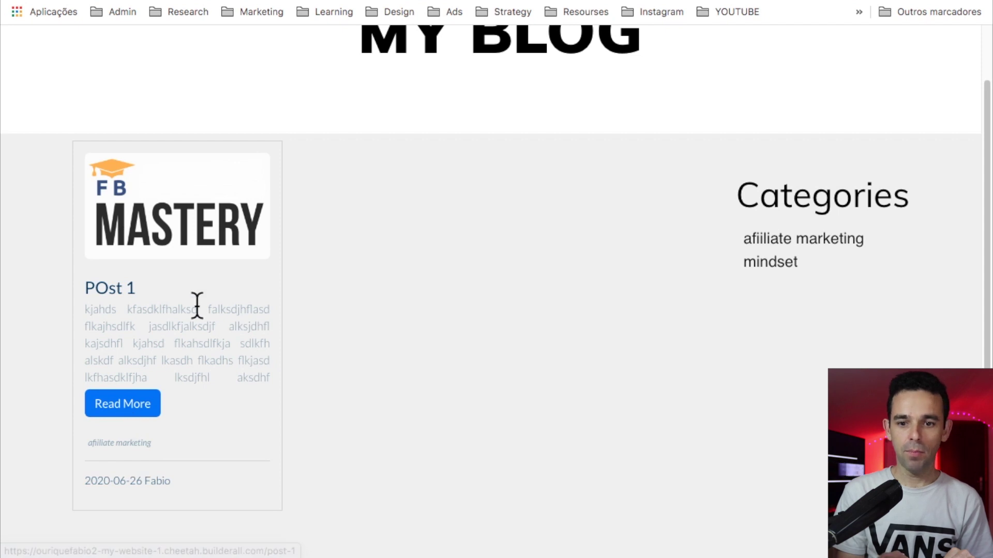
click(765, 269)
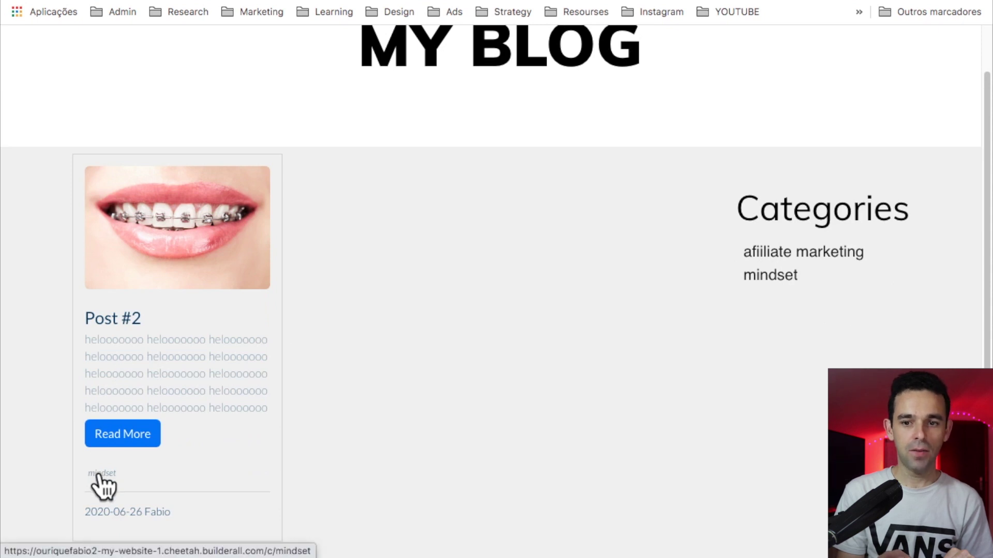
scroll(335, 380, up, 2)
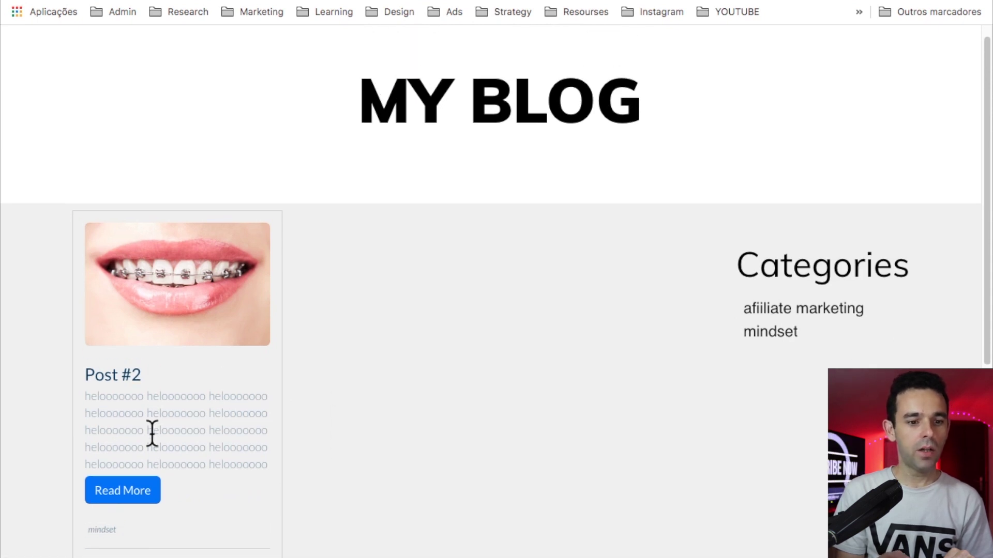
Step: Read through Post #2's full article, then go back to the blog feed
click(126, 498)
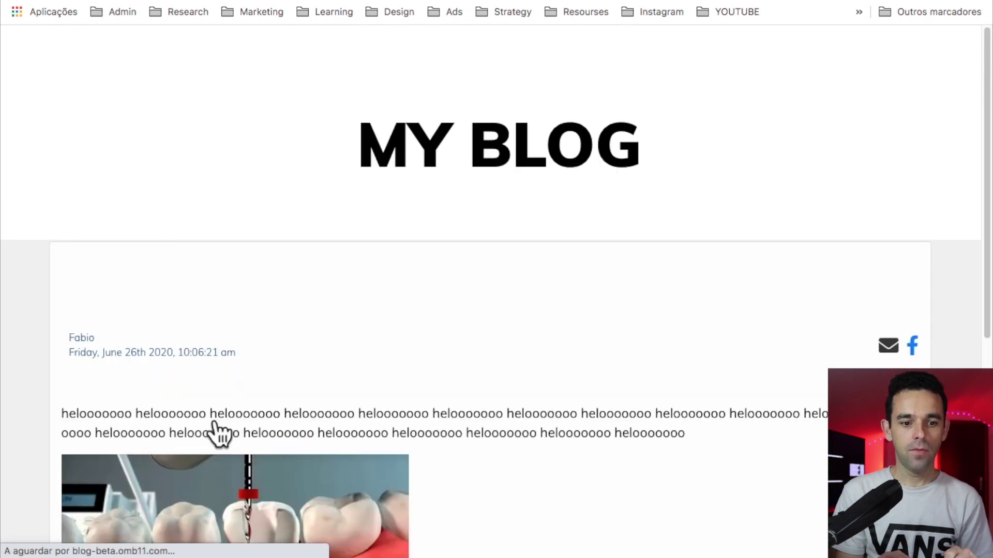
scroll(330, 404, down, 1)
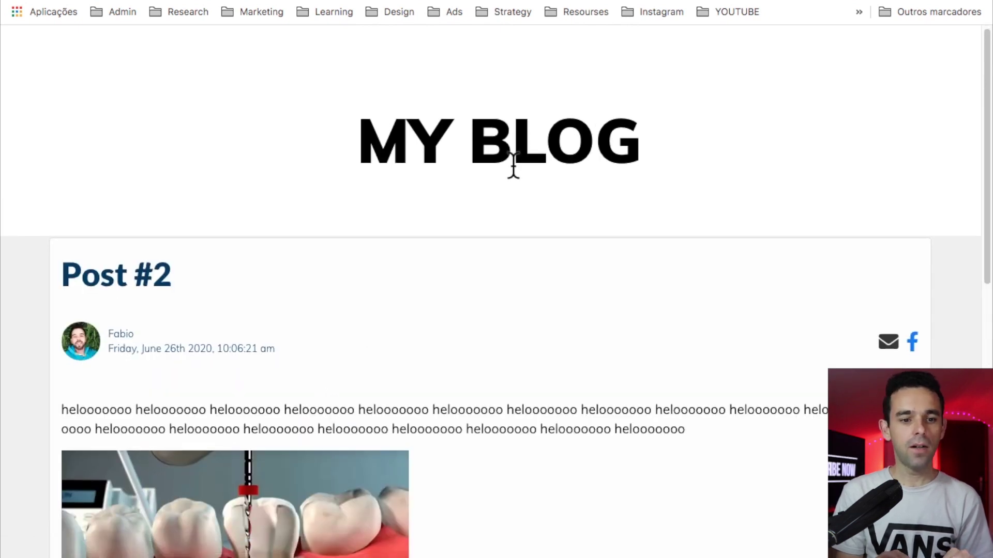
scroll(513, 164, down, 3)
scroll(512, 164, up, 3)
scroll(514, 165, down, 1)
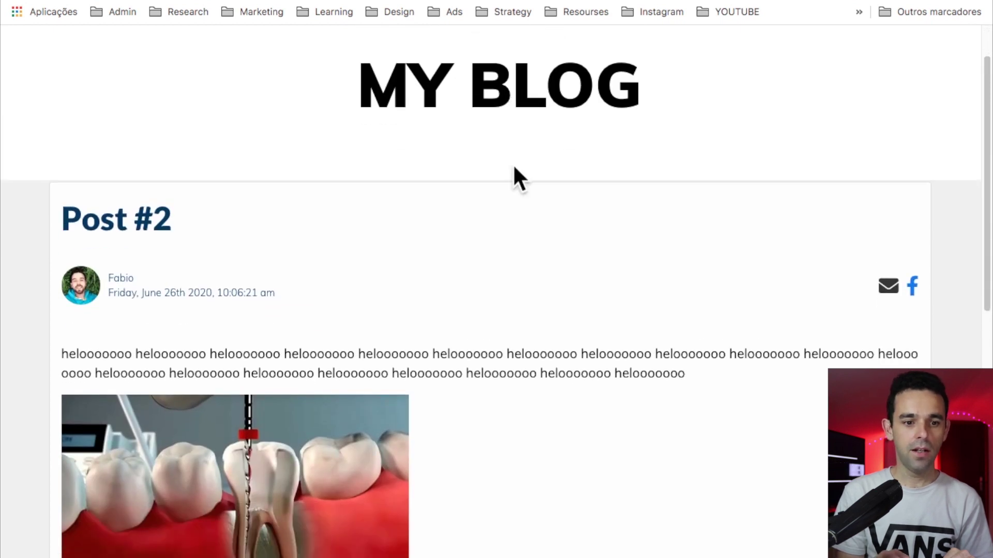
scroll(513, 167, down, 5)
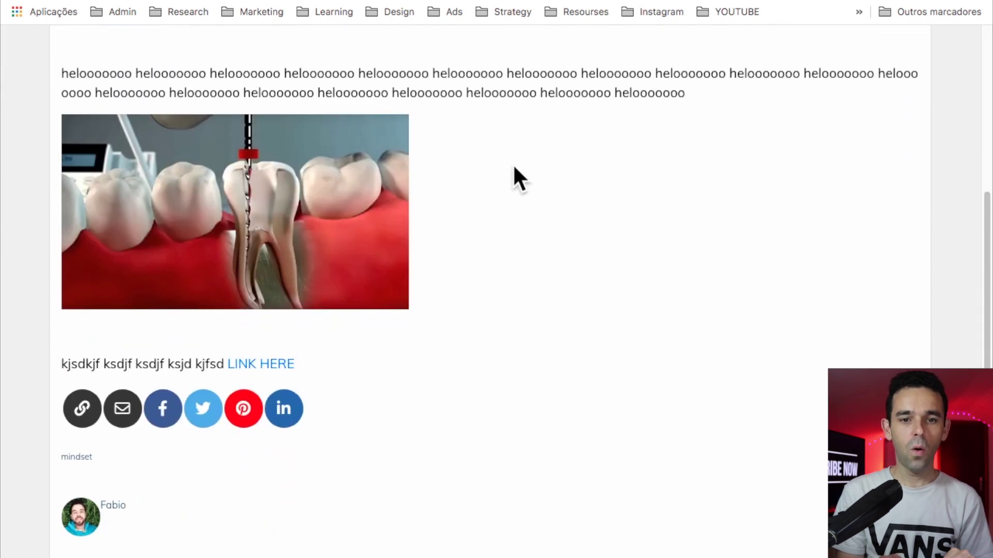
scroll(514, 171, up, 4)
scroll(515, 178, down, 6)
scroll(587, 321, up, 1)
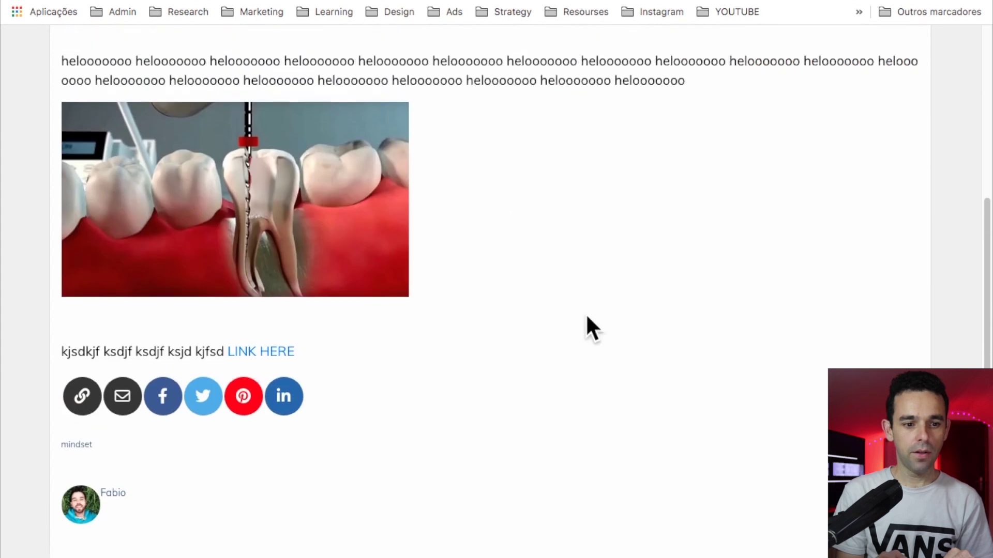
scroll(586, 316, up, 4)
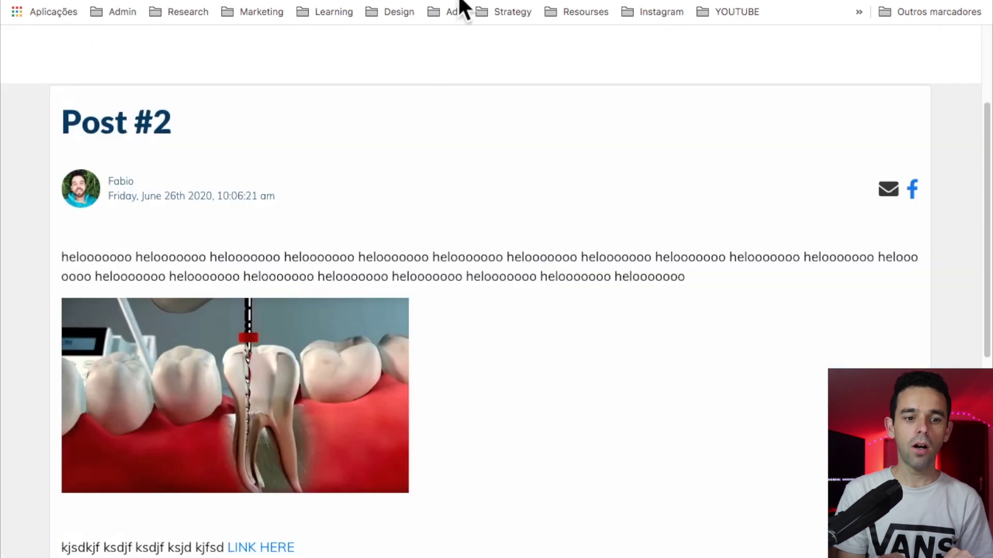
scroll(371, 299, down, 5)
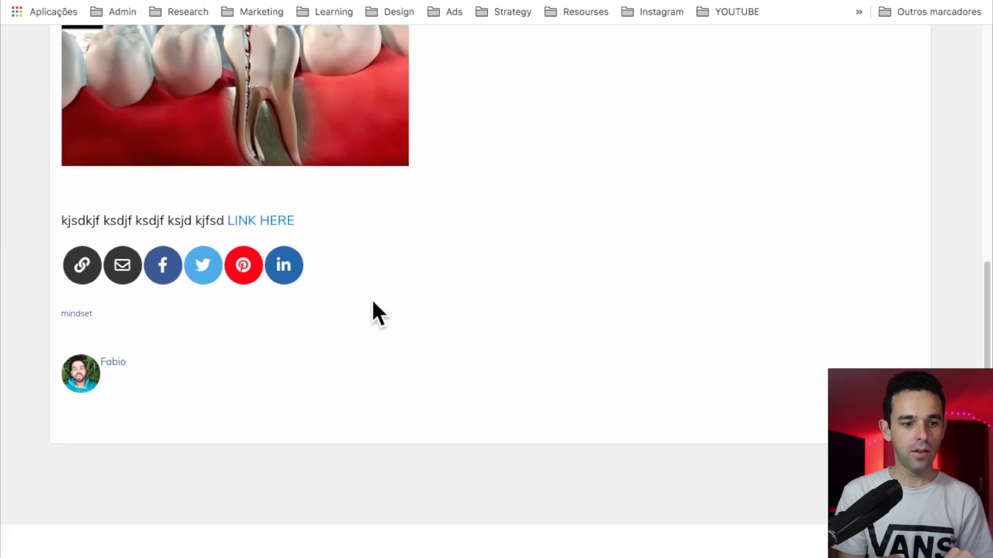
scroll(371, 298, up, 5)
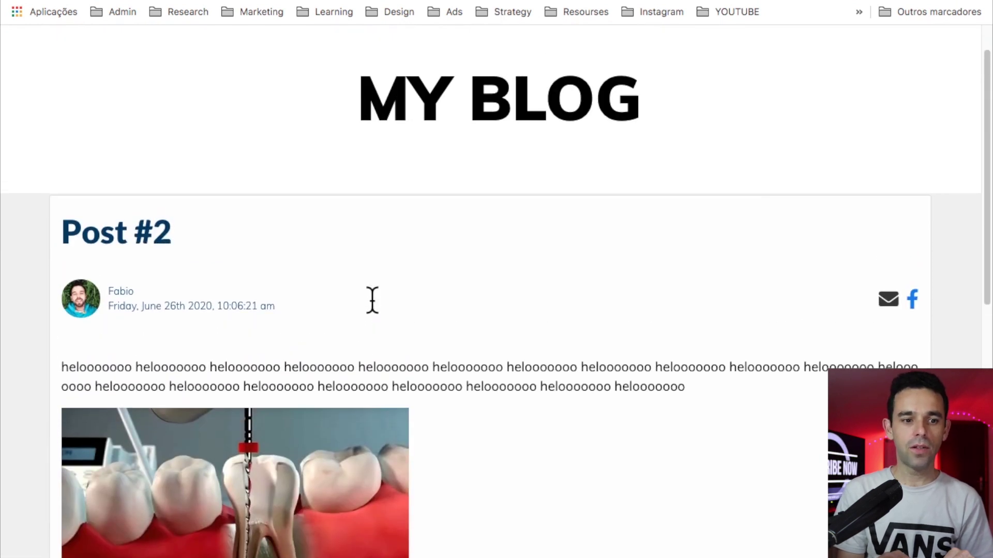
scroll(372, 299, down, 4)
scroll(371, 300, up, 3)
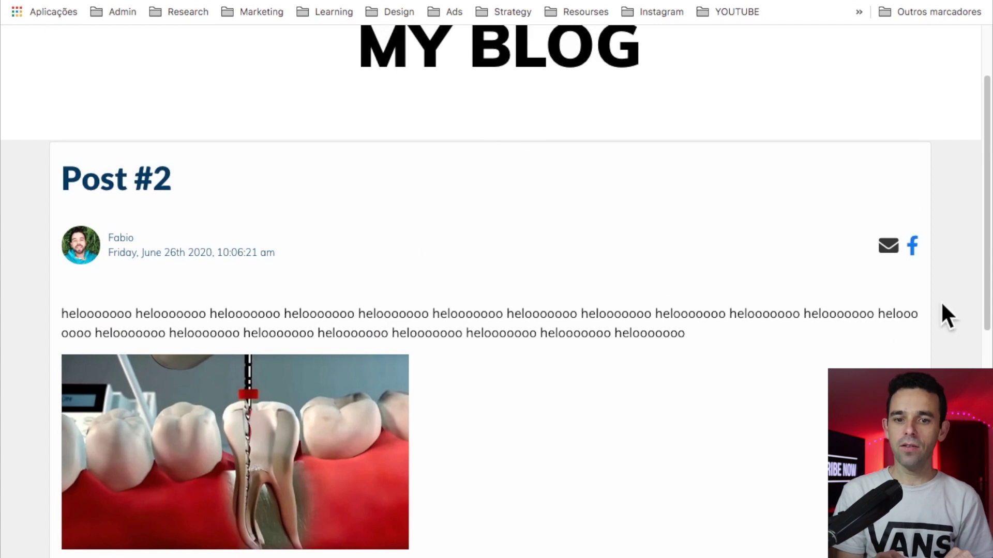
scroll(824, 295, up, 2)
scroll(824, 294, down, 5)
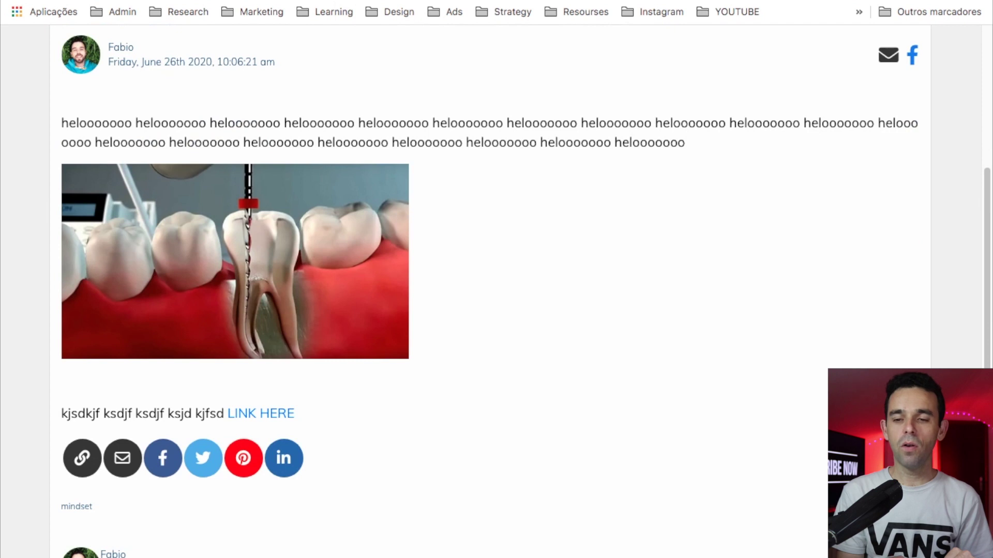
scroll(717, 254, up, 3)
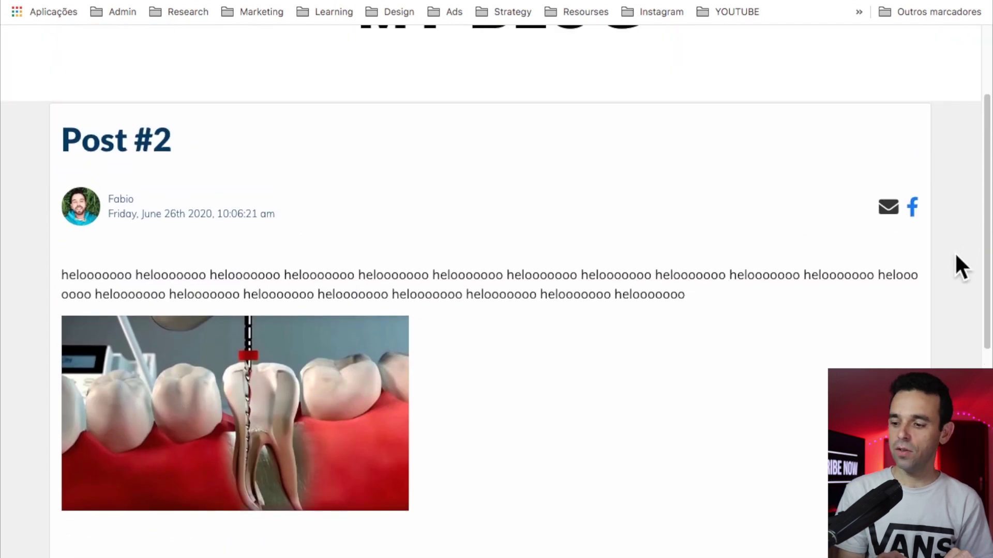
key(alt+Left)
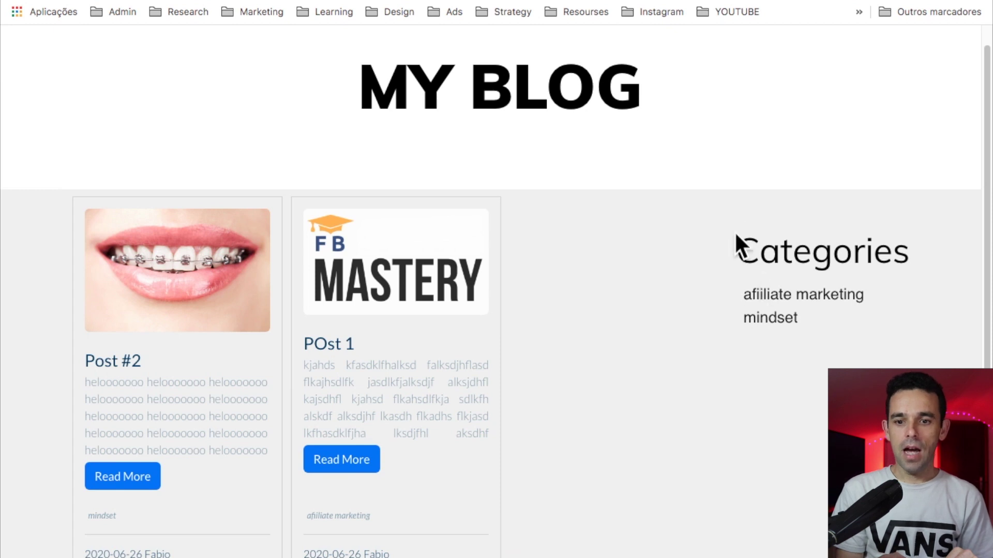
Step: Highlight and clear some blog feed text, then get back to the My Website page list
drag(739, 247, 845, 339)
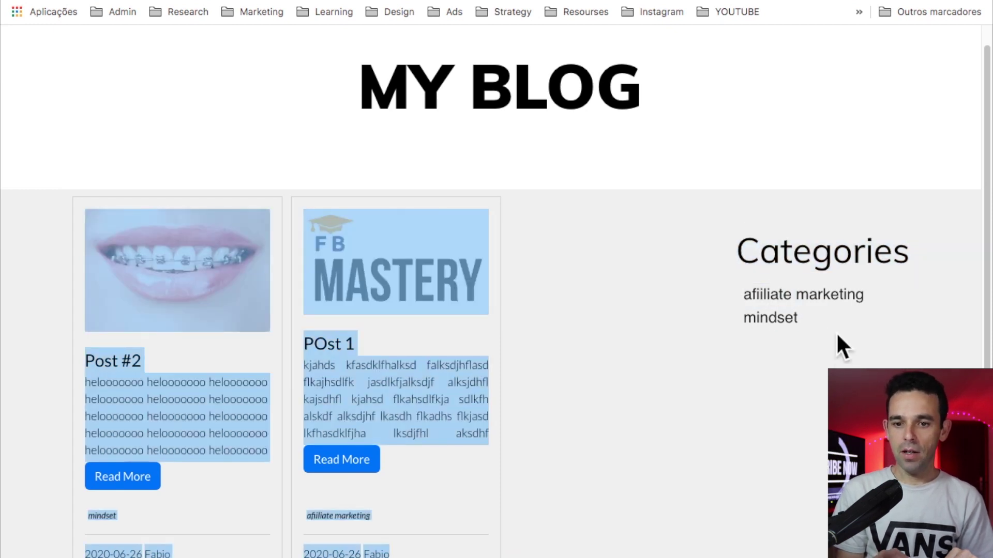
click(797, 348)
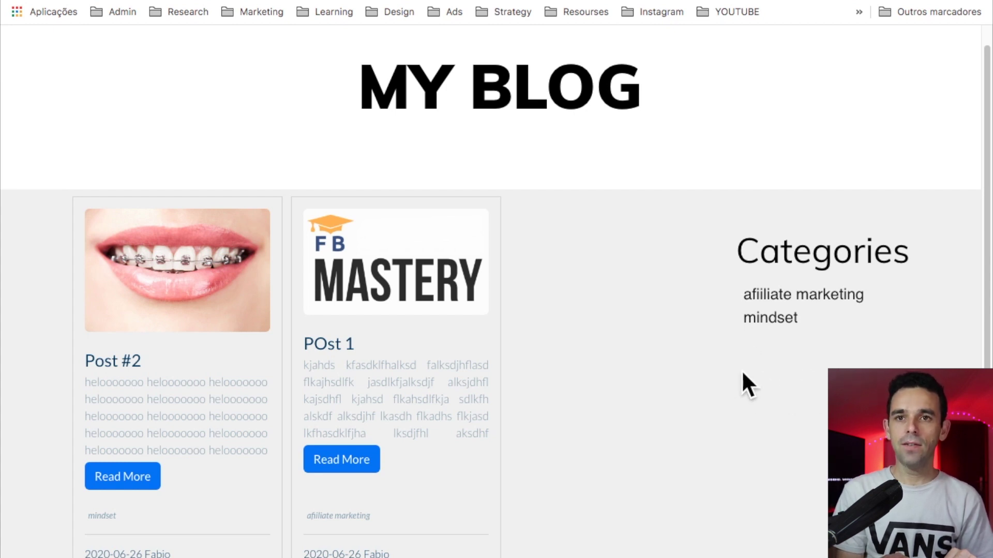
scroll(766, 372, up, 1)
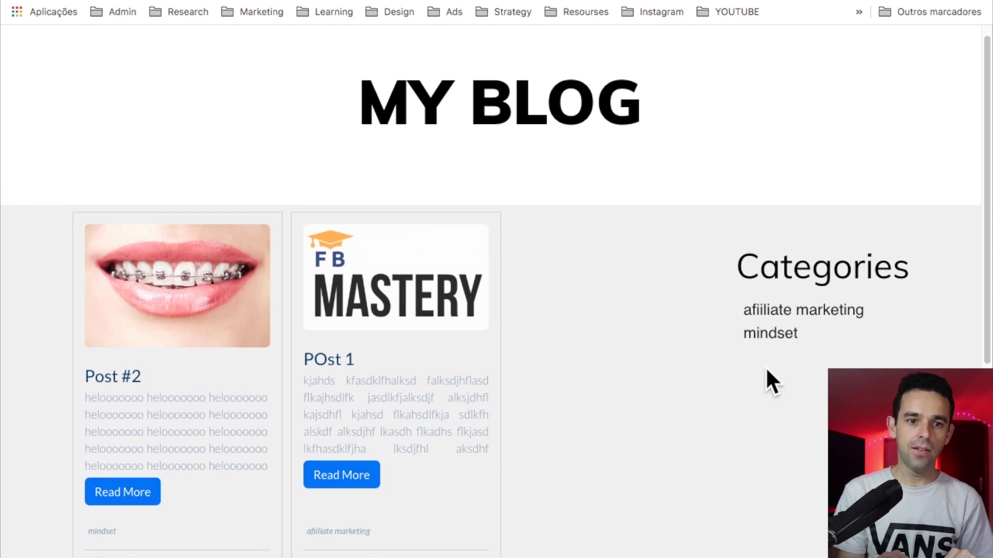
scroll(766, 372, down, 3)
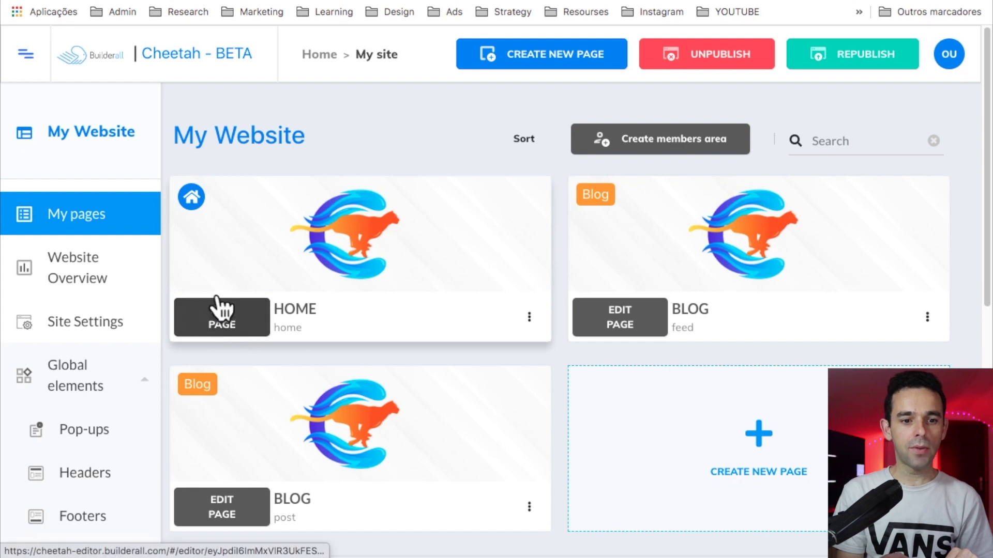
Step: Open the live HOME page and follow POst 1 from its blog slider to the full article
click(529, 317)
click(455, 393)
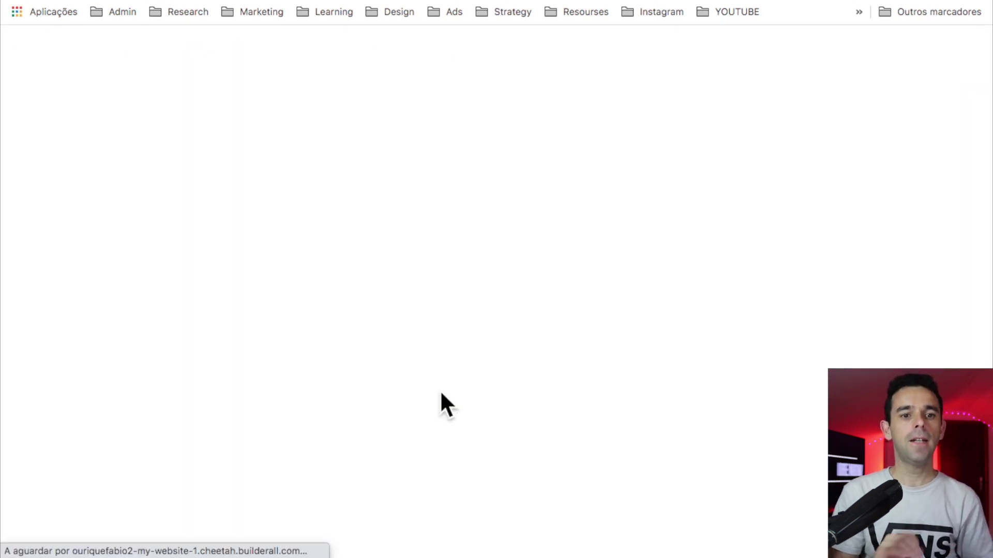
scroll(590, 417, down, 5)
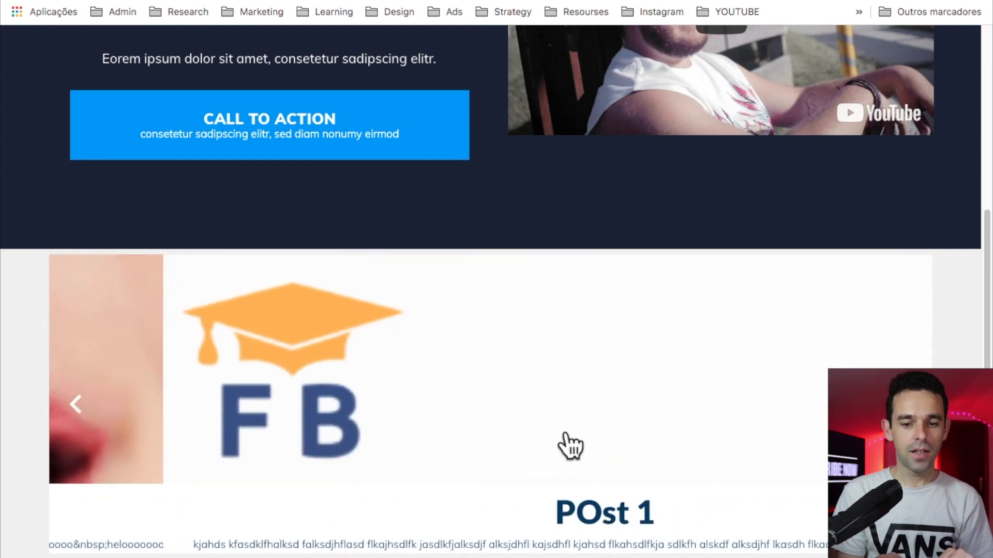
click(510, 504)
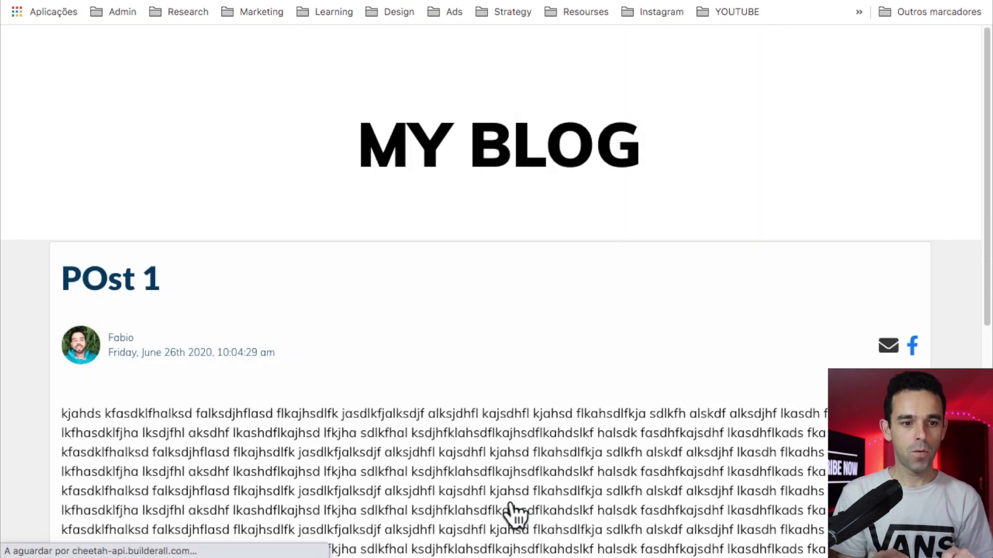
scroll(511, 515, down, 8)
scroll(515, 516, up, 5)
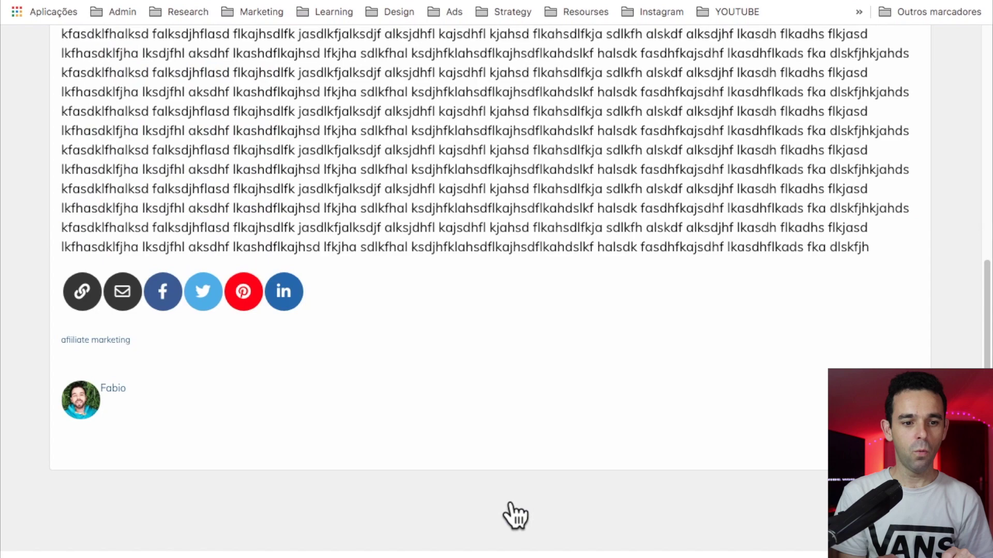